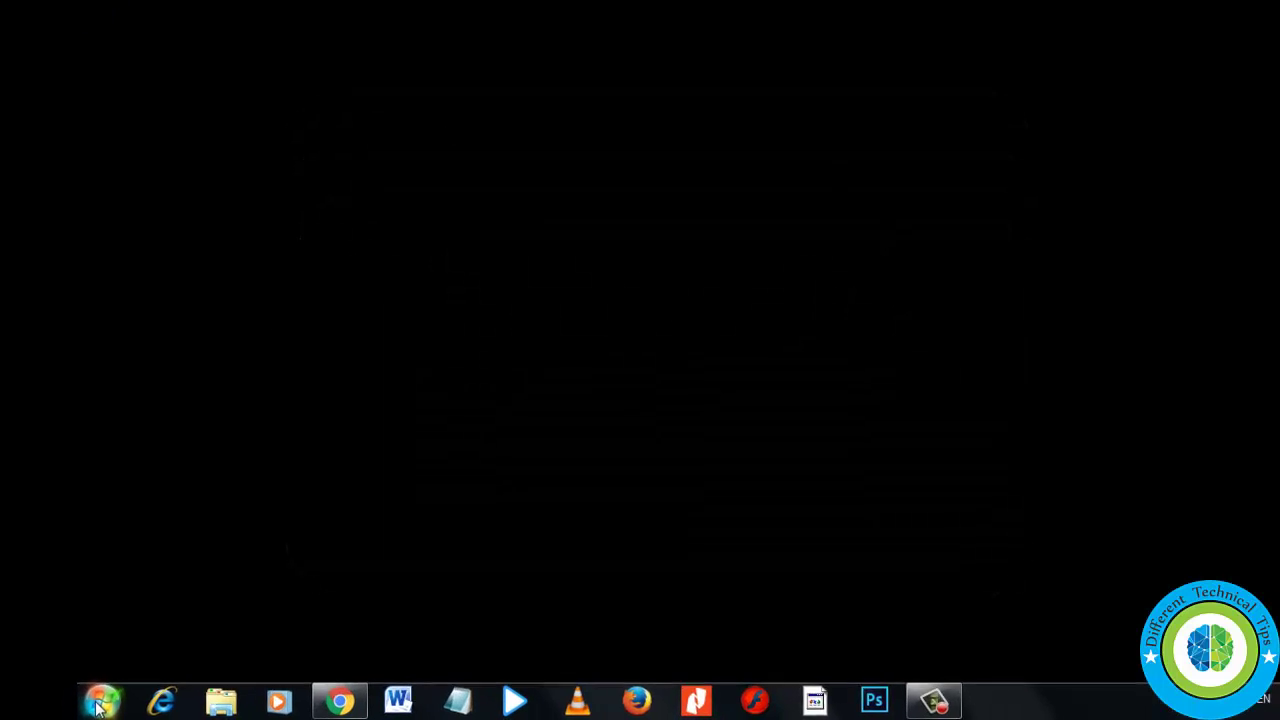
# Step: Launch Task Manager from the Start menu search and move its window toward the centre
pyautogui.click(88, 704)
pyautogui.write('taskman')
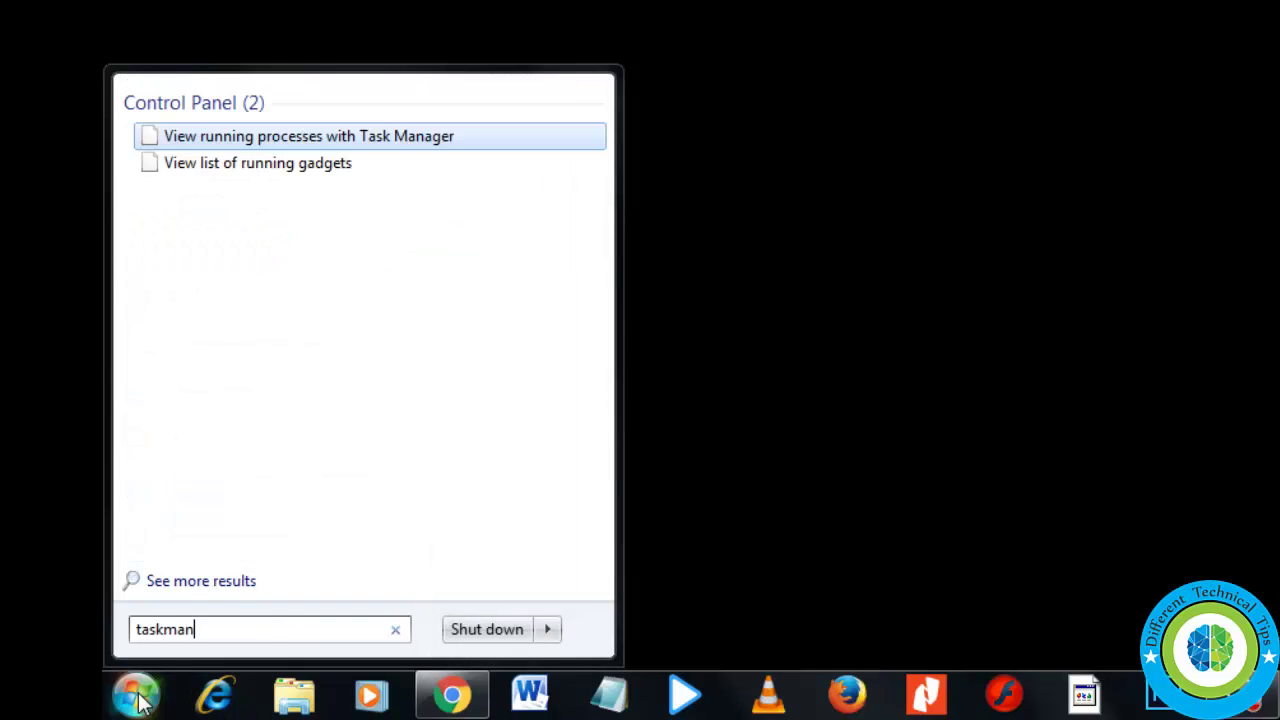
pyautogui.write('ager')
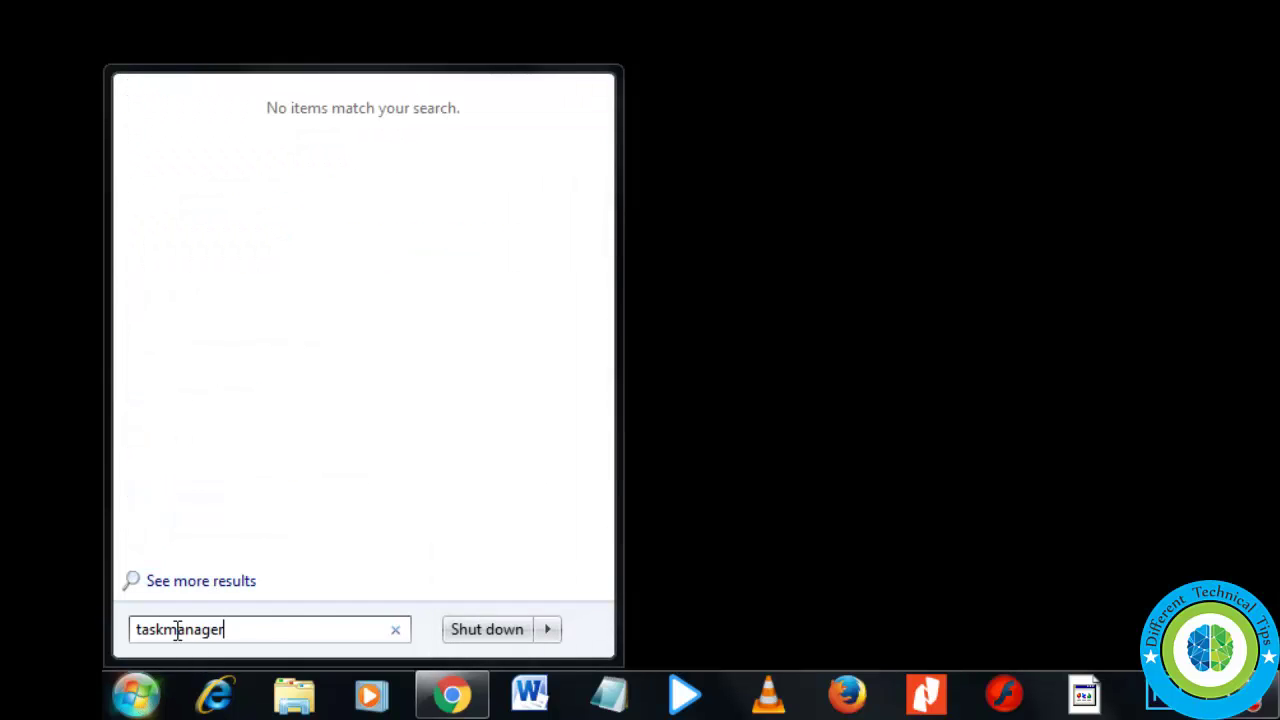
pyautogui.click(167, 628)
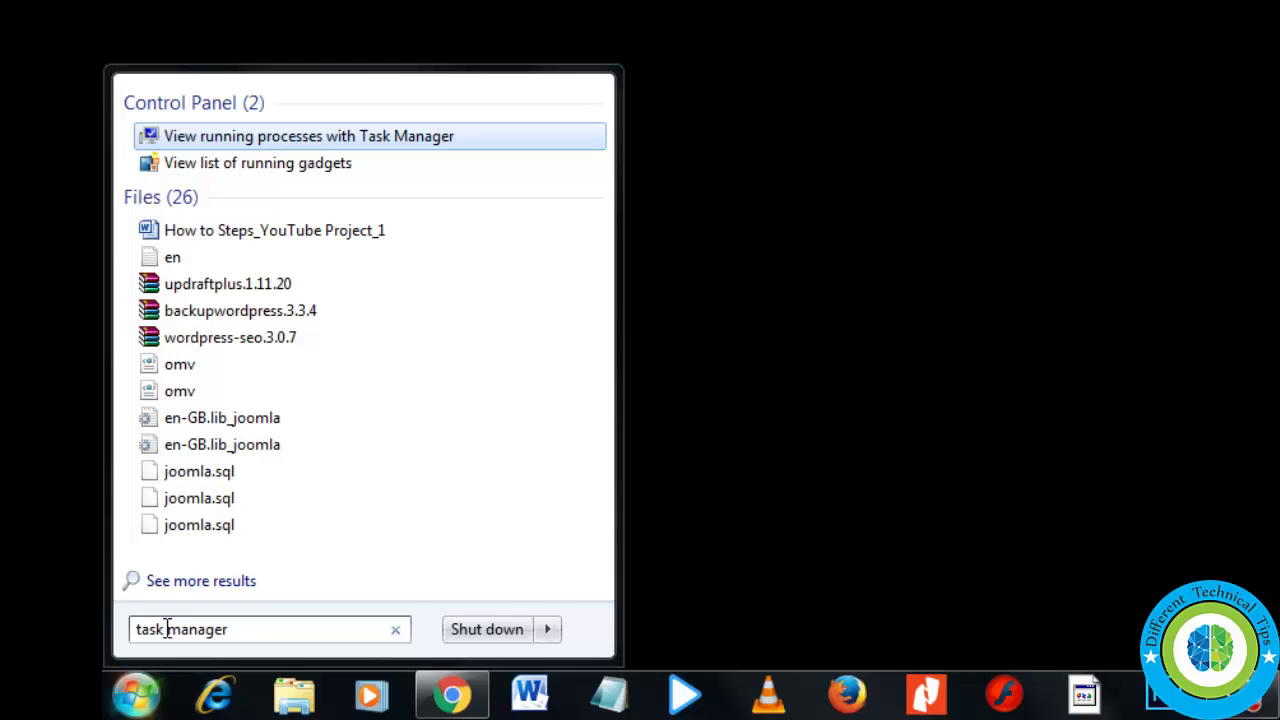
pyautogui.press('Return')
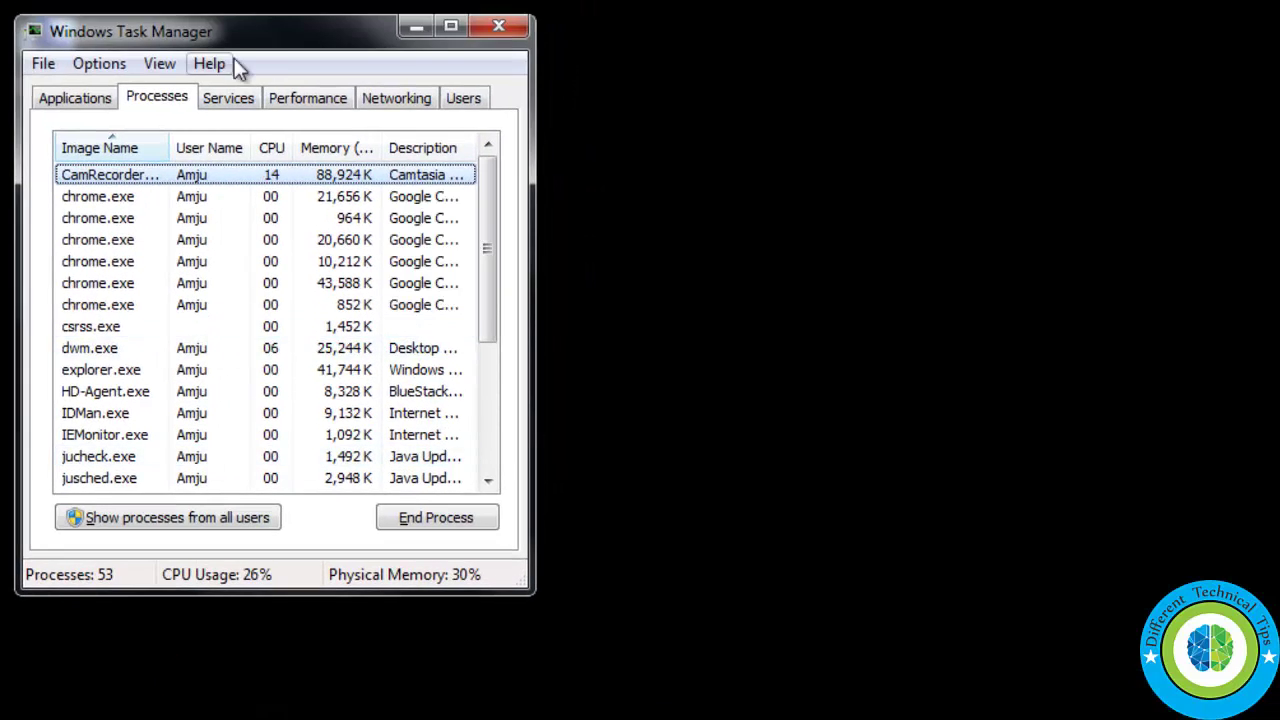
pyautogui.moveTo(257, 23); pyautogui.dragTo(446, 106)
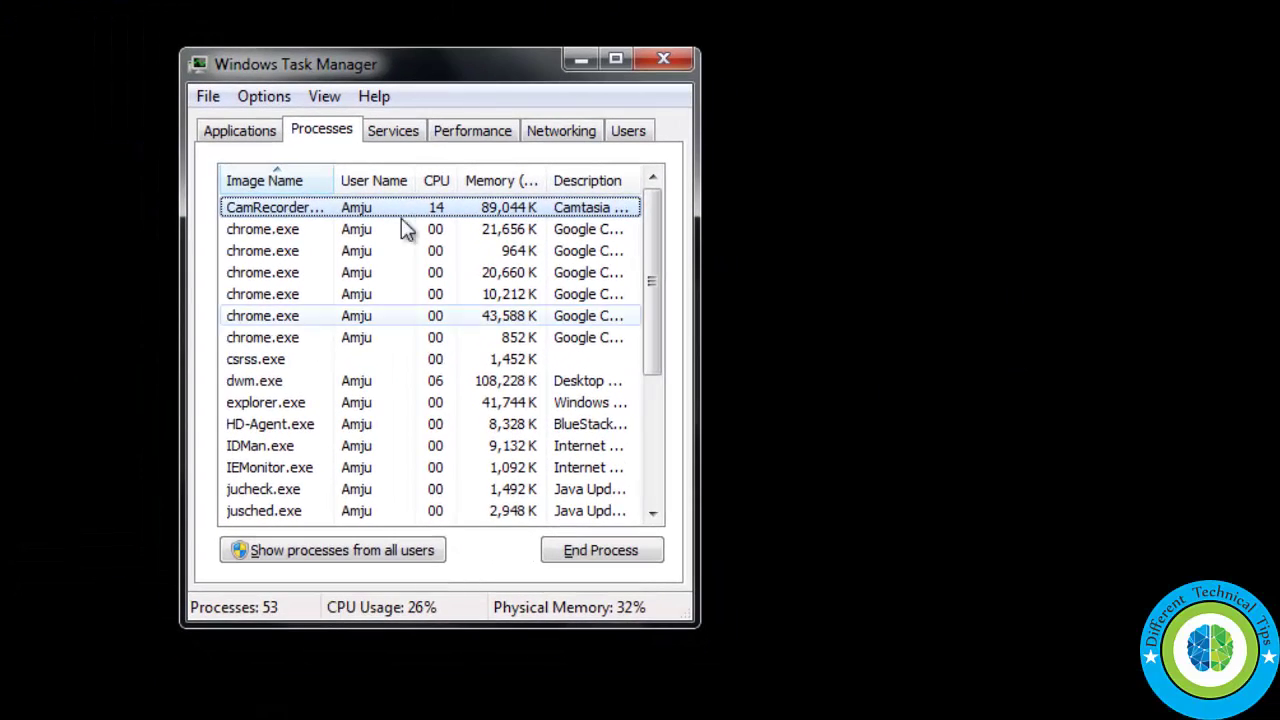
# Step: Select chrome.exe processes, including the 964 K and 21,656 K ones, on the Processes tab
pyautogui.click(345, 258)
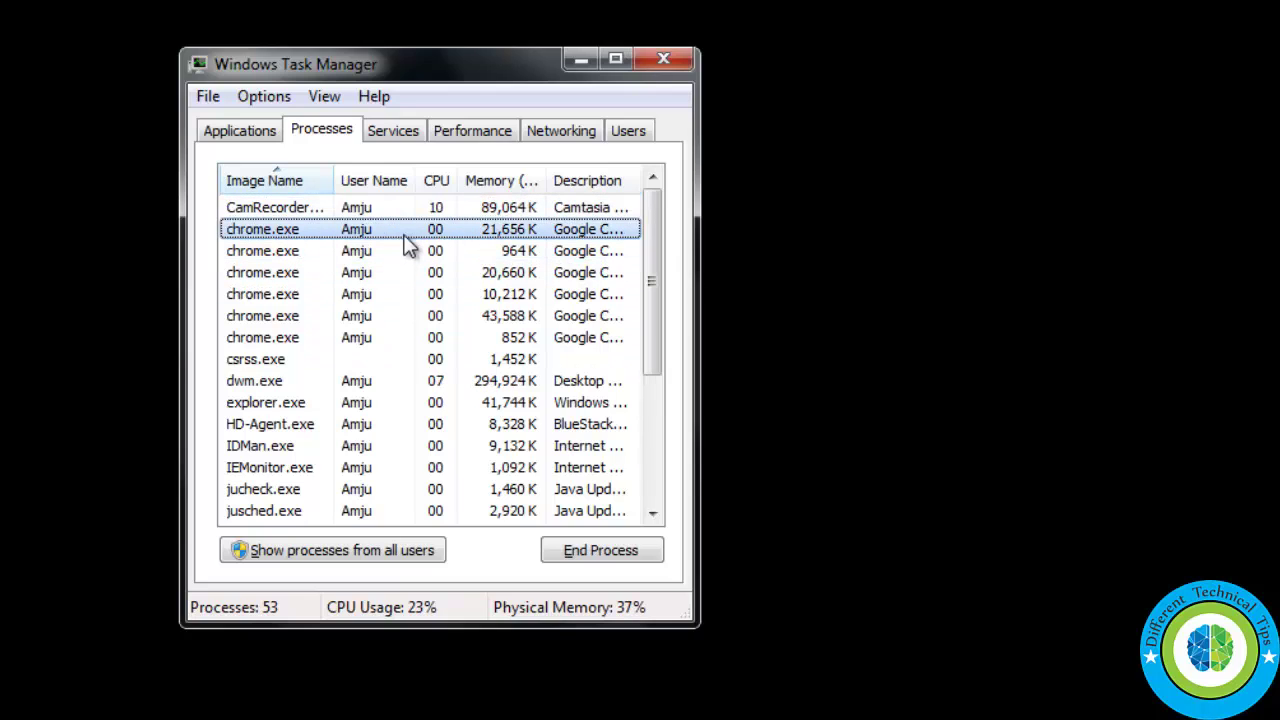
pyautogui.click(291, 255)
pyautogui.click(292, 234)
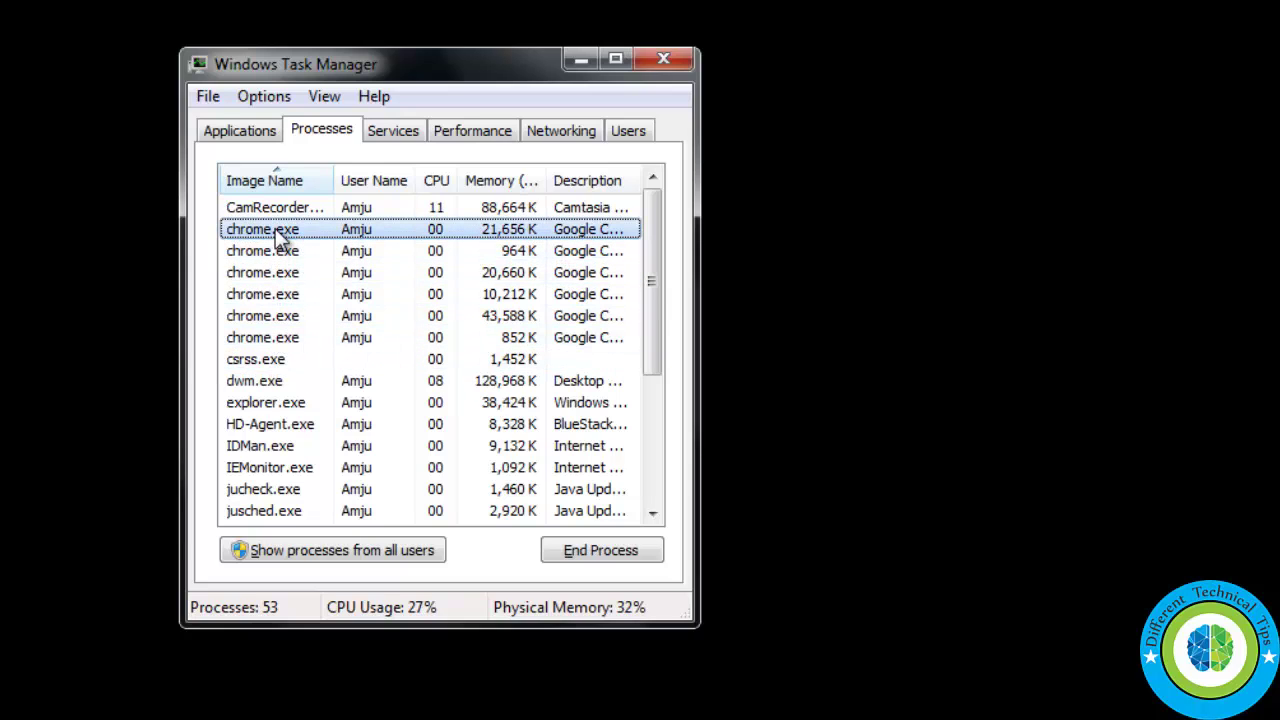
# Step: End the 21,656 K, 964 K and 15,800 K chrome.exe processes
pyautogui.click(592, 553)
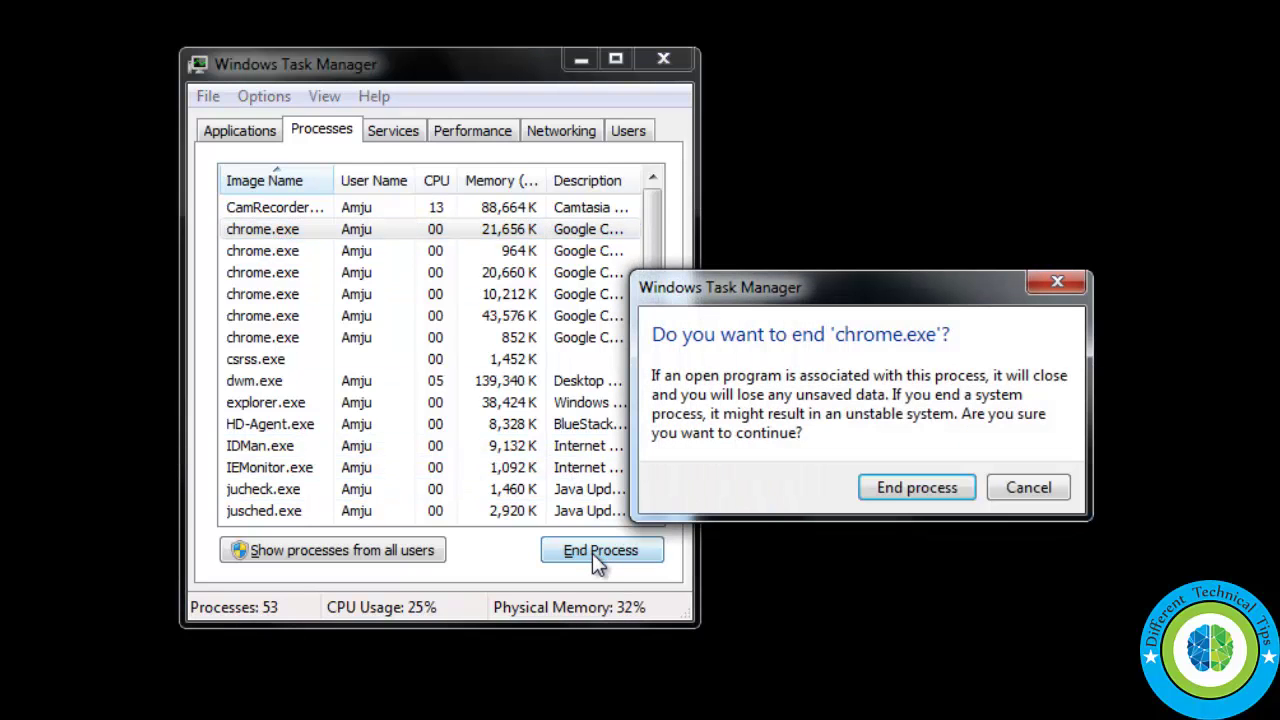
pyautogui.click(880, 492)
pyautogui.click(270, 232)
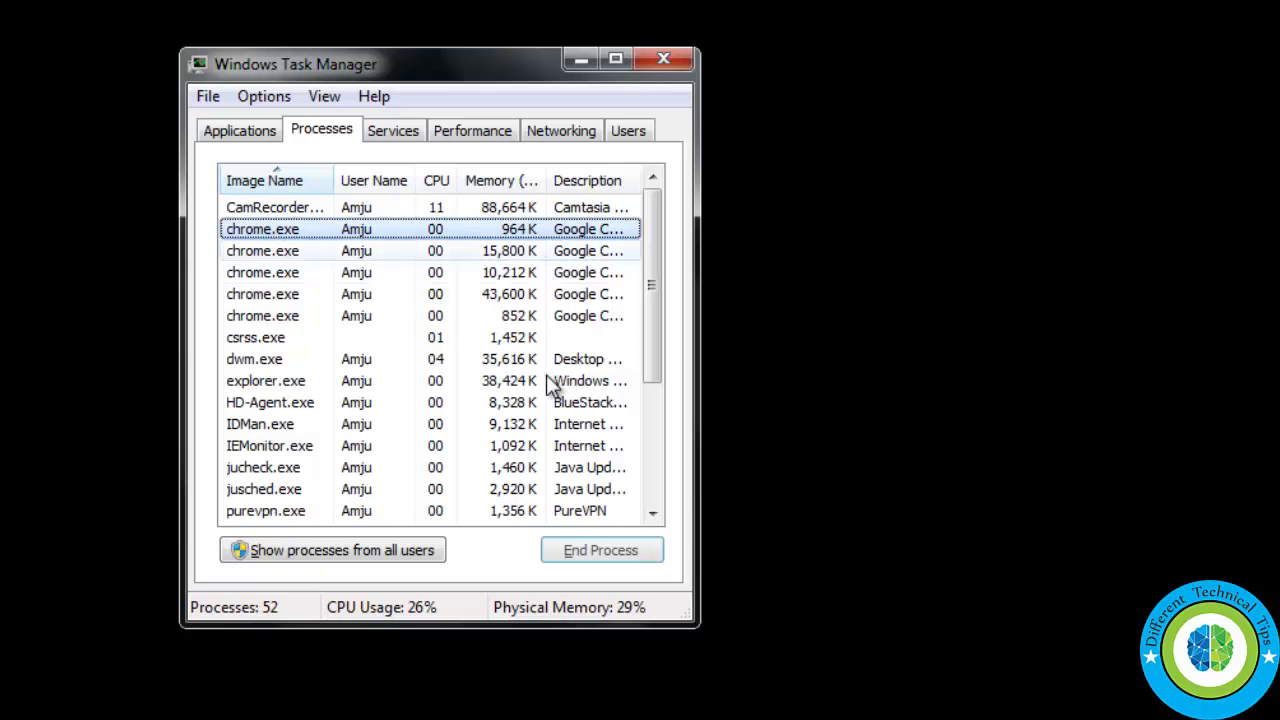
pyautogui.click(615, 548)
pyautogui.click(884, 488)
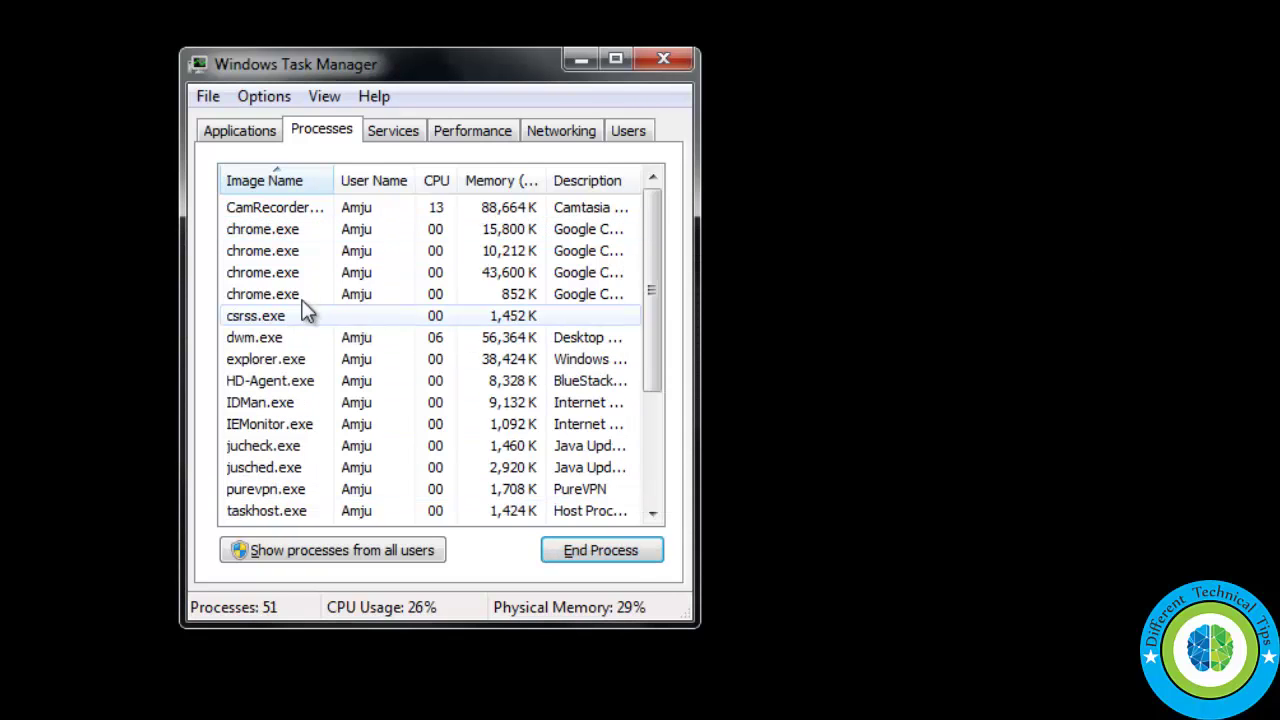
pyautogui.click(278, 233)
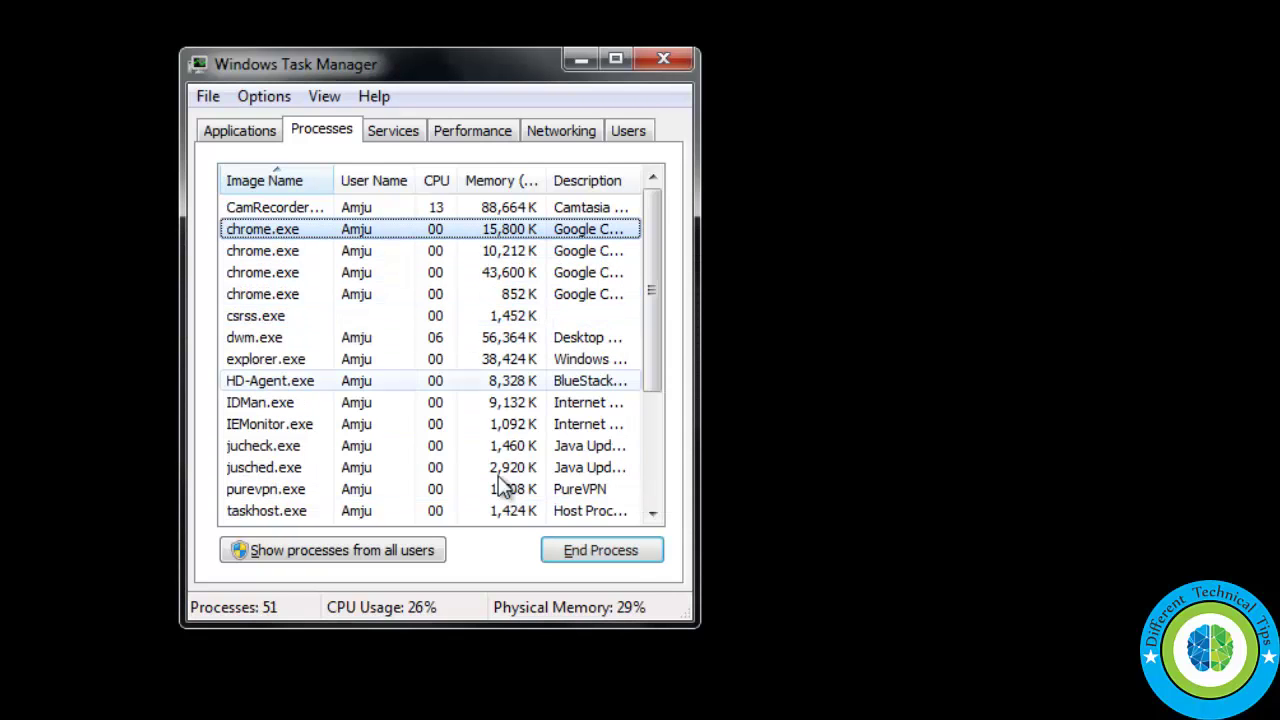
pyautogui.click(590, 552)
pyautogui.click(885, 490)
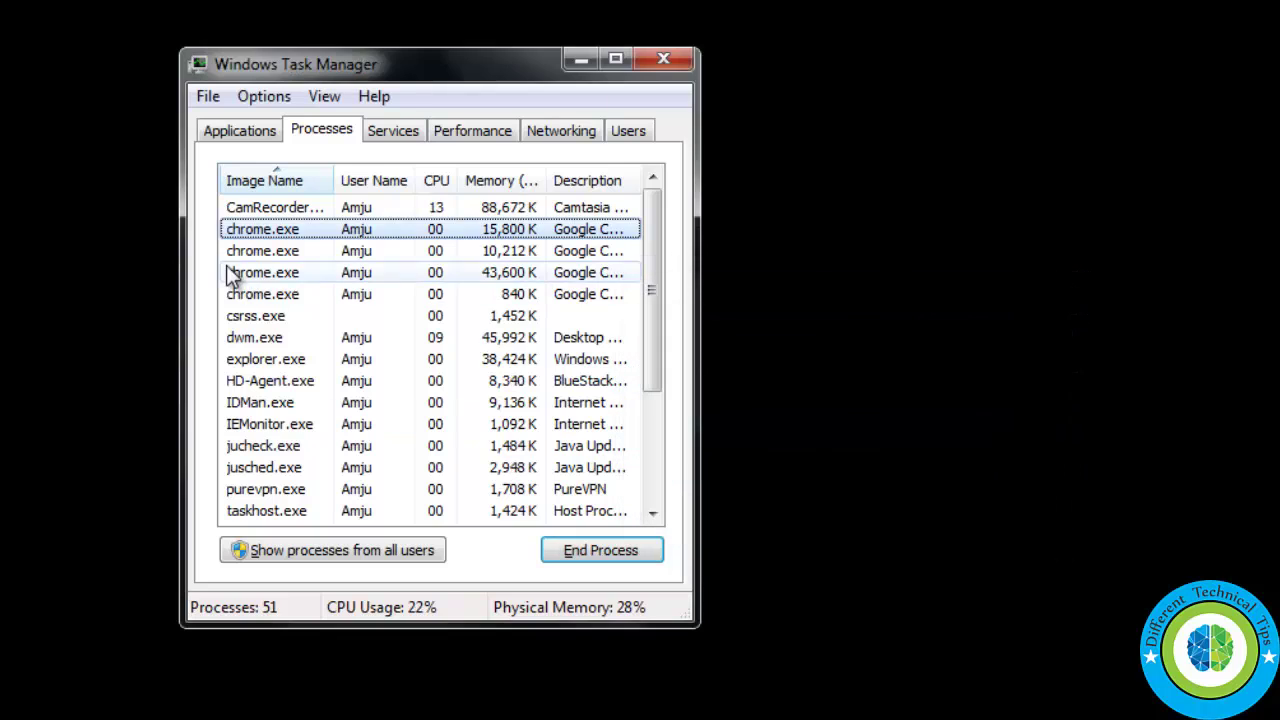
# Step: End the 10,212 K and 43,612 K chrome.exe processes, then close Task Manager
pyautogui.click(278, 235)
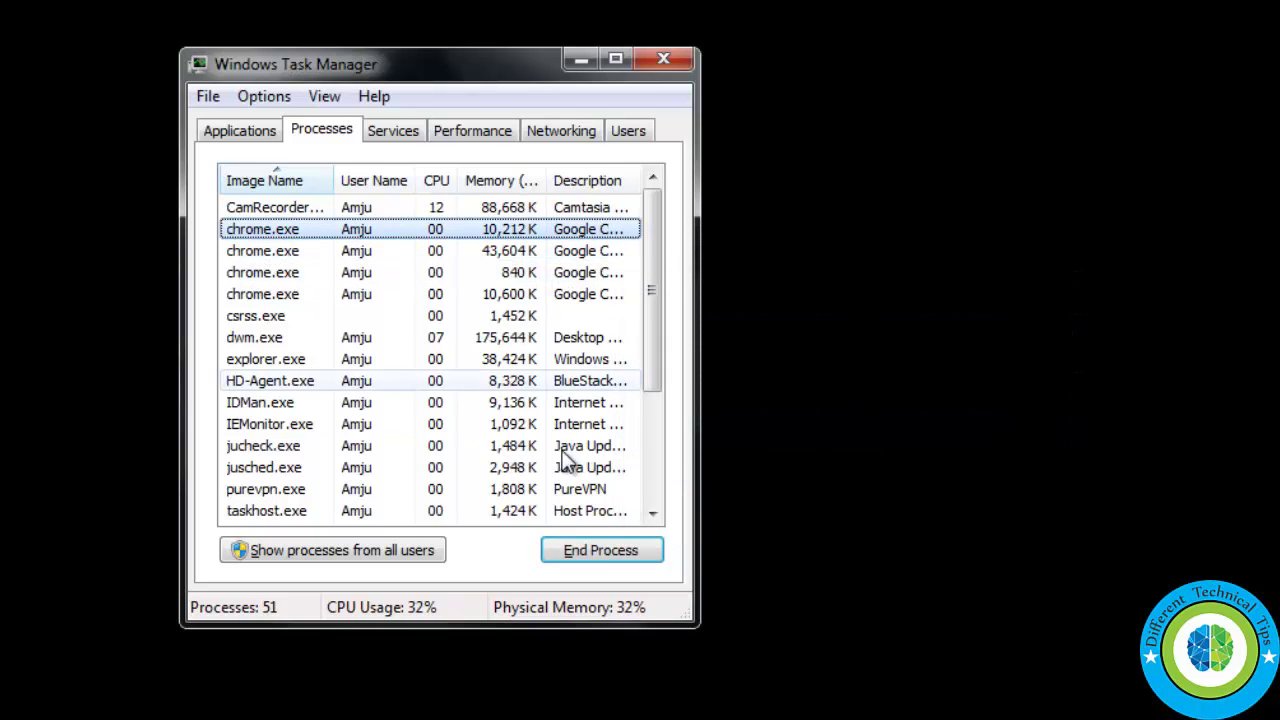
pyautogui.click(600, 551)
pyautogui.click(894, 487)
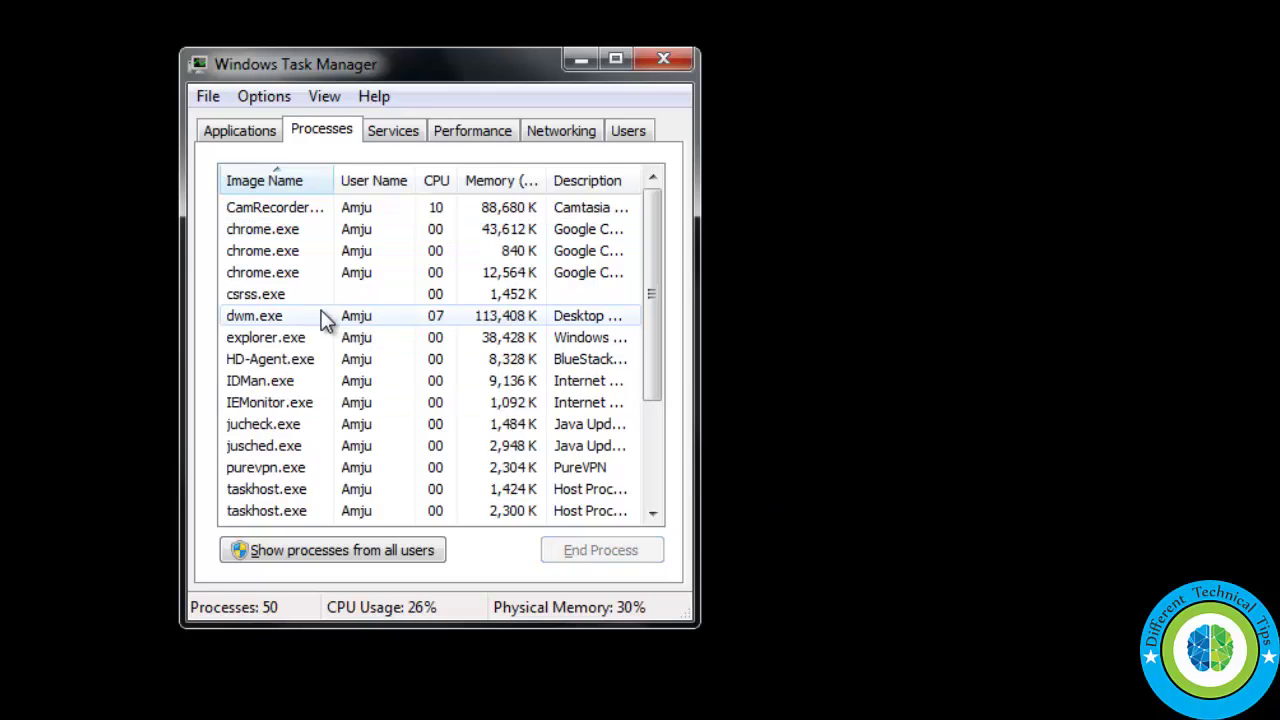
pyautogui.click(271, 232)
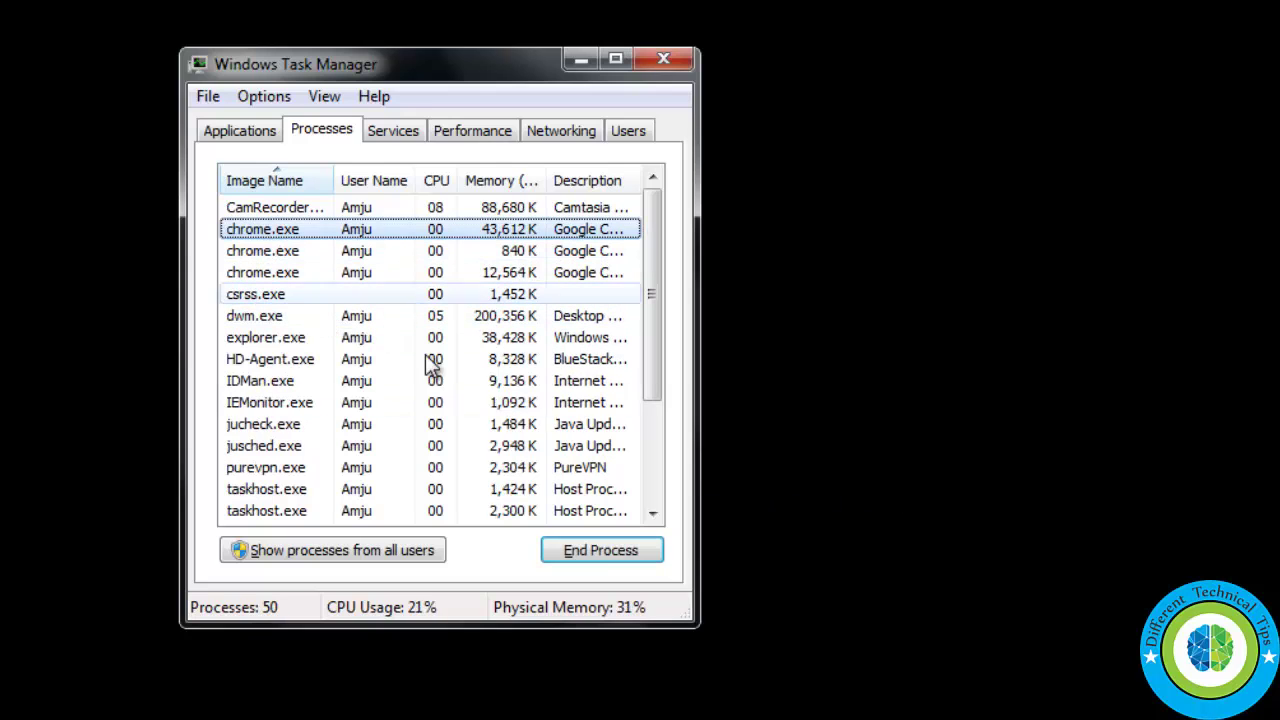
pyautogui.click(597, 552)
pyautogui.click(887, 487)
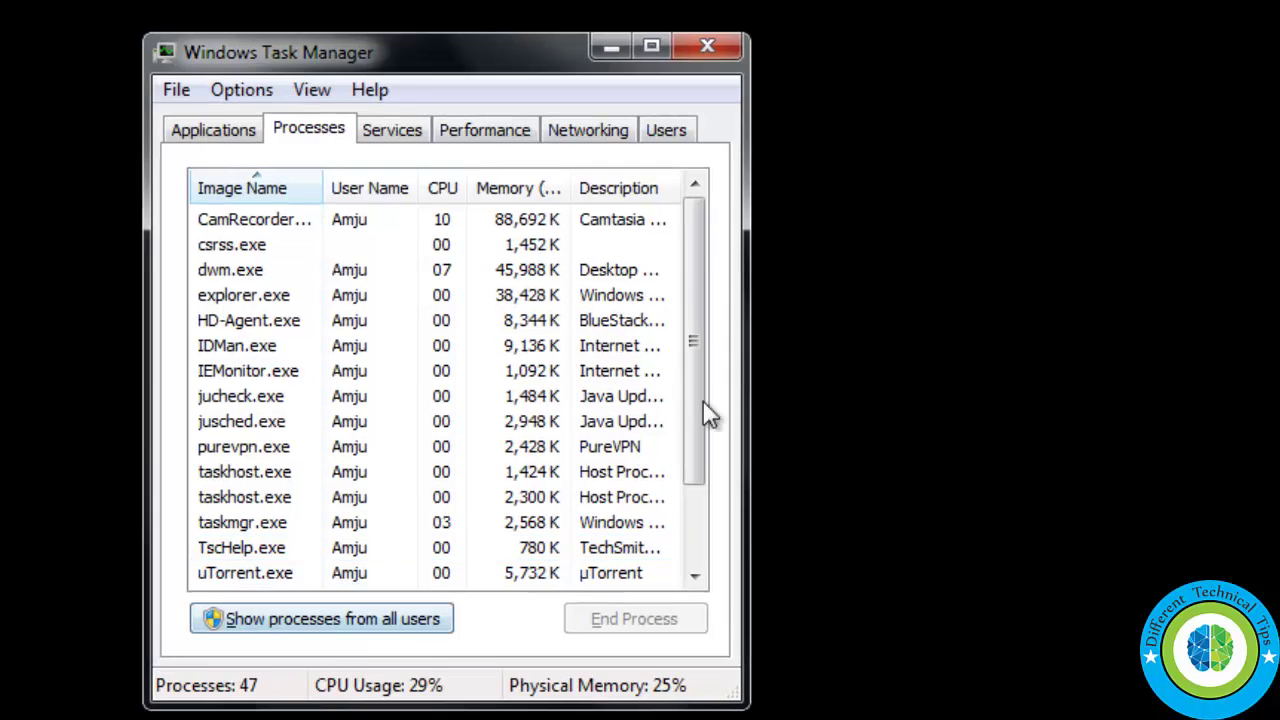
pyautogui.moveTo(692, 349); pyautogui.dragTo(683, 505)
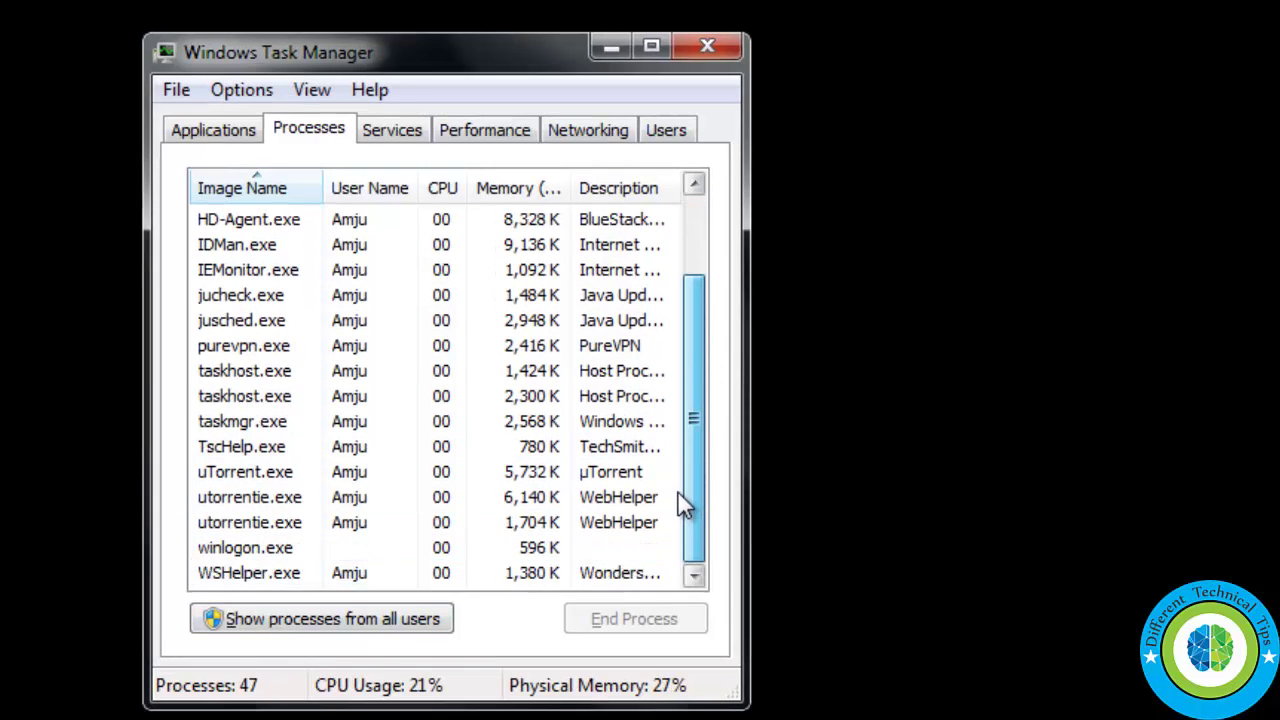
pyautogui.moveTo(686, 432); pyautogui.dragTo(703, 314)
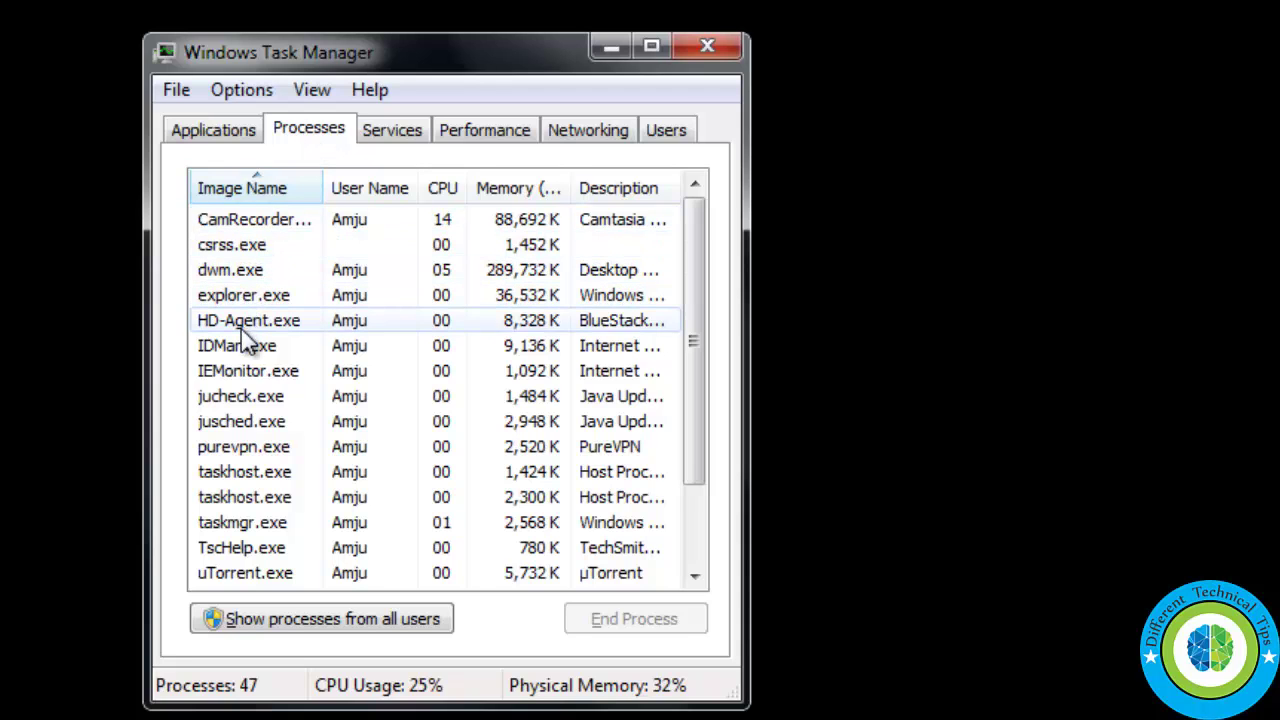
pyautogui.click(713, 46)
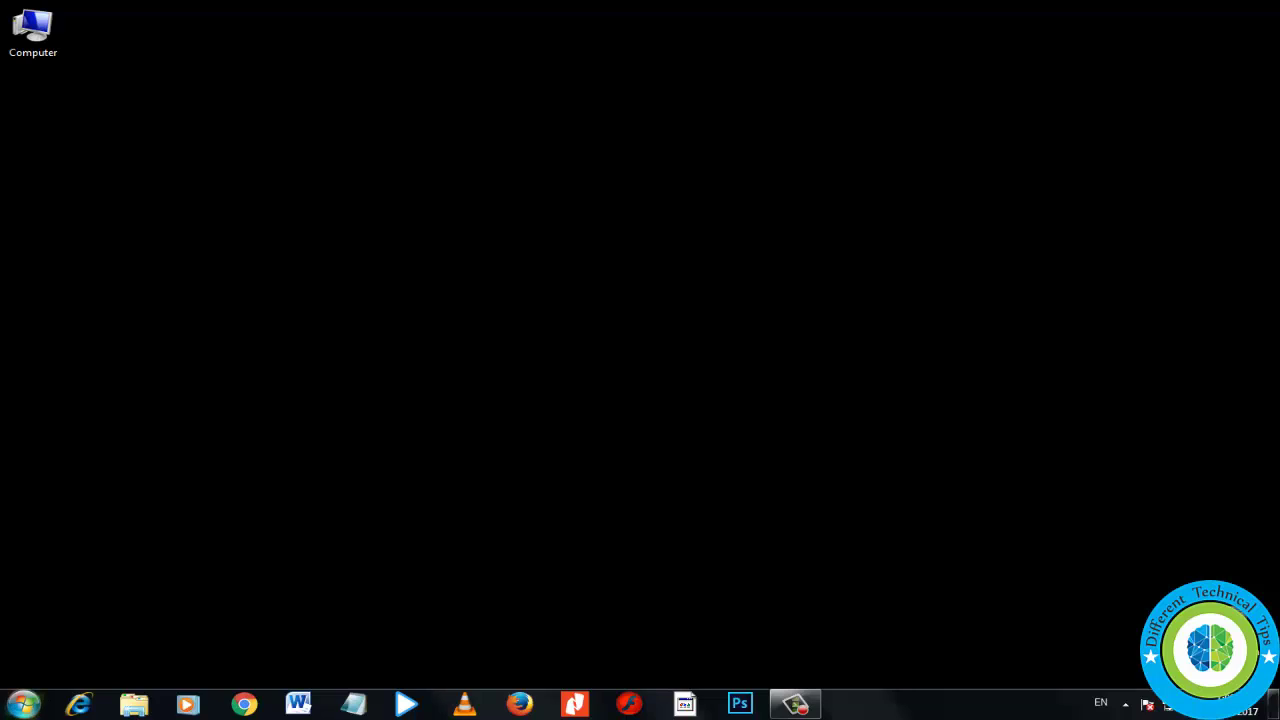
# Step: Choose Restart from the Start menu's Shut down options
pyautogui.press('super')
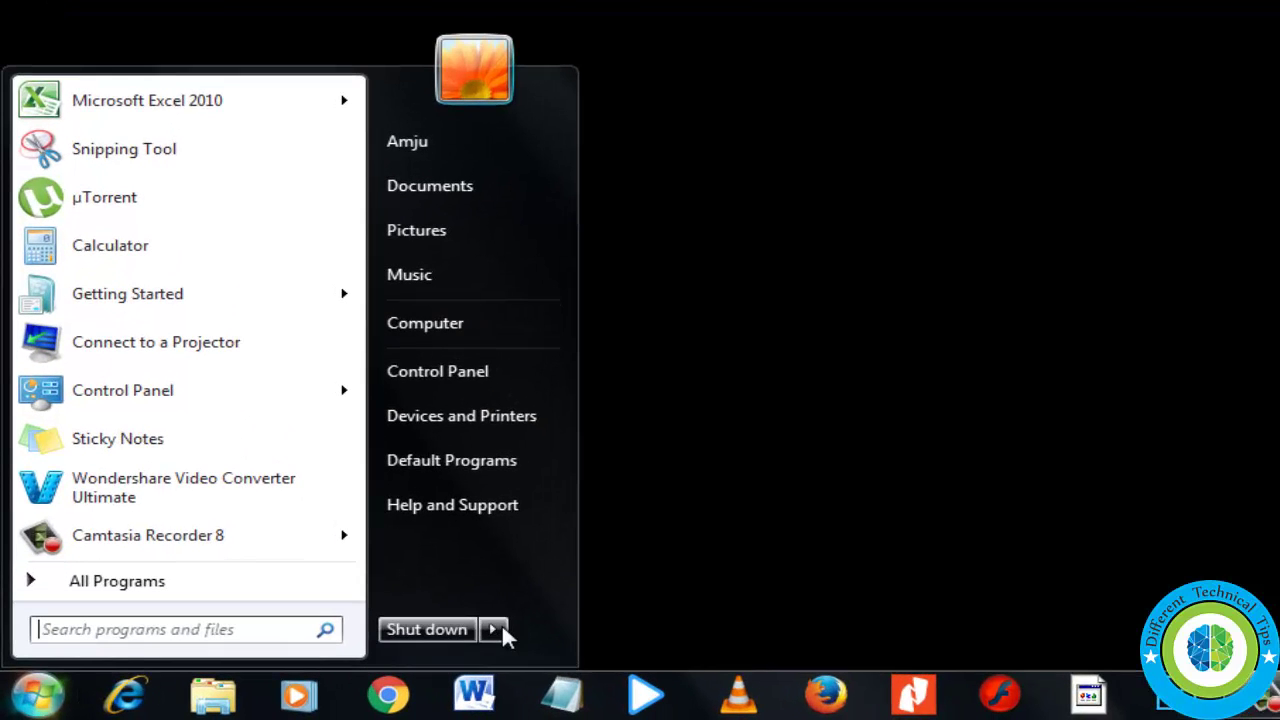
pyautogui.click(494, 629)
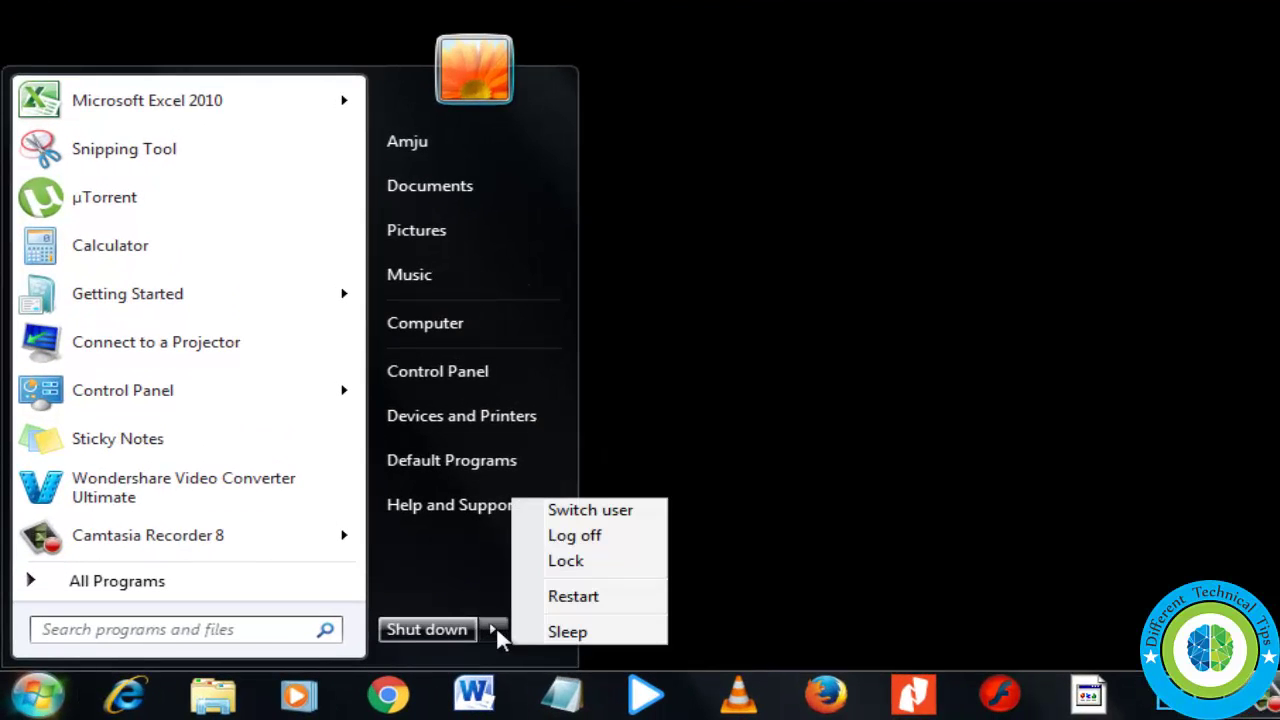
pyautogui.click(606, 603)
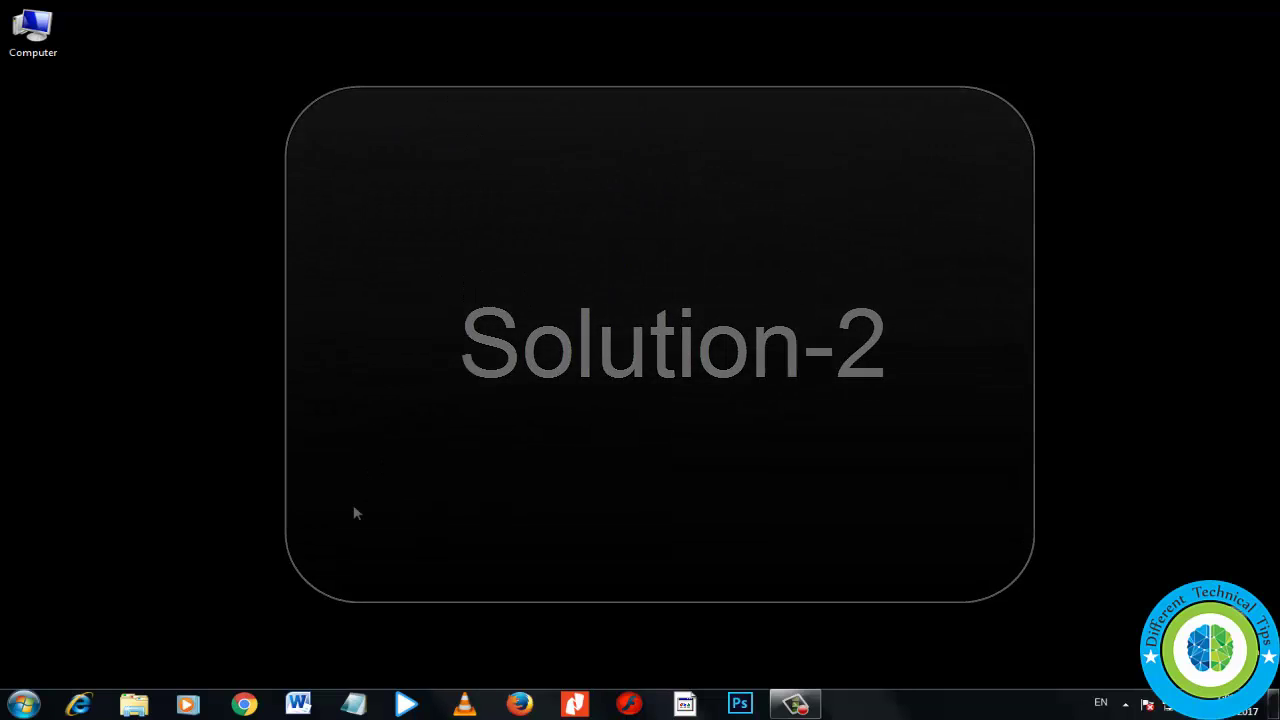
# Step: Browse to C:\Program Files\Google\Chrome\Application and select the chrome application file
pyautogui.doubleClick(105, 88)
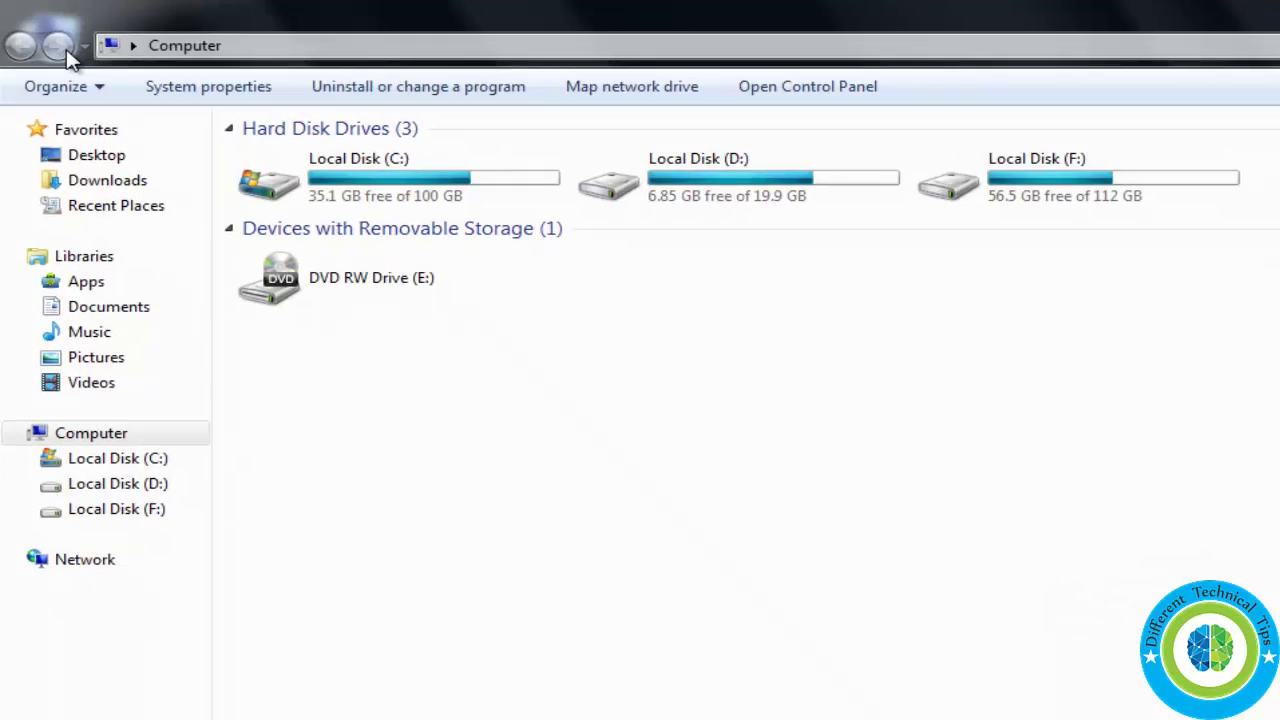
pyautogui.doubleClick(350, 152)
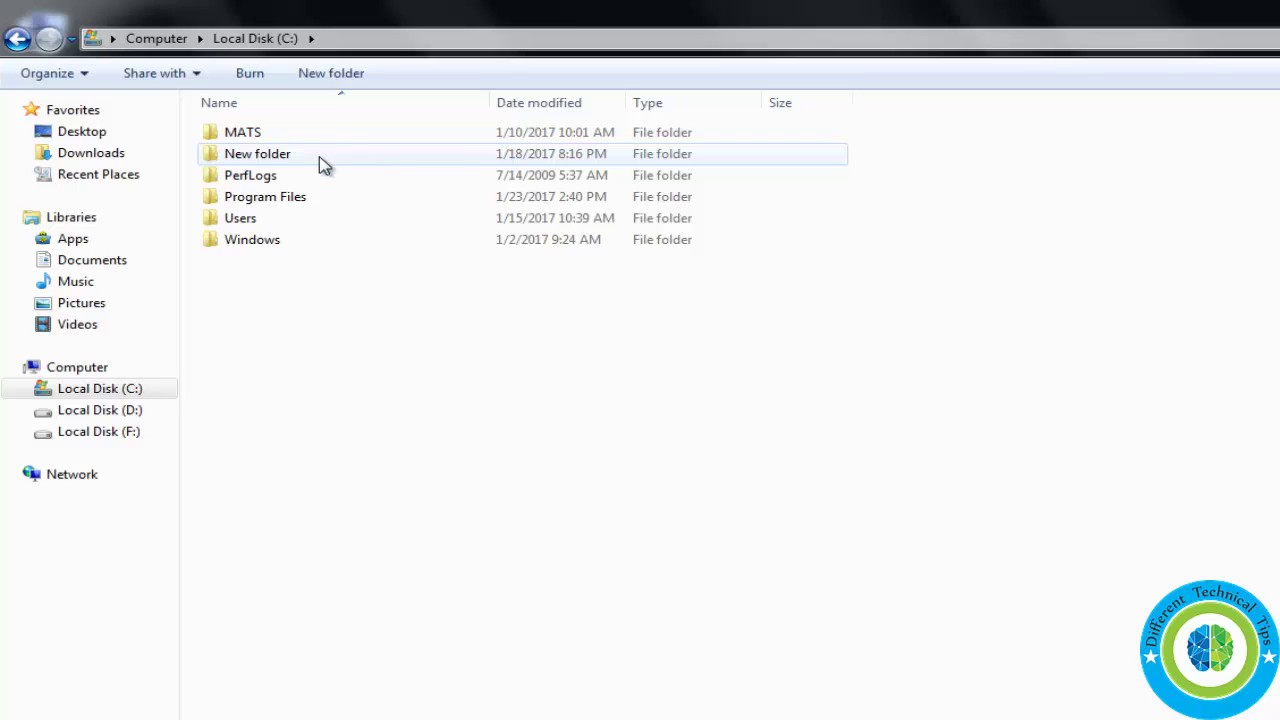
pyautogui.doubleClick(289, 200)
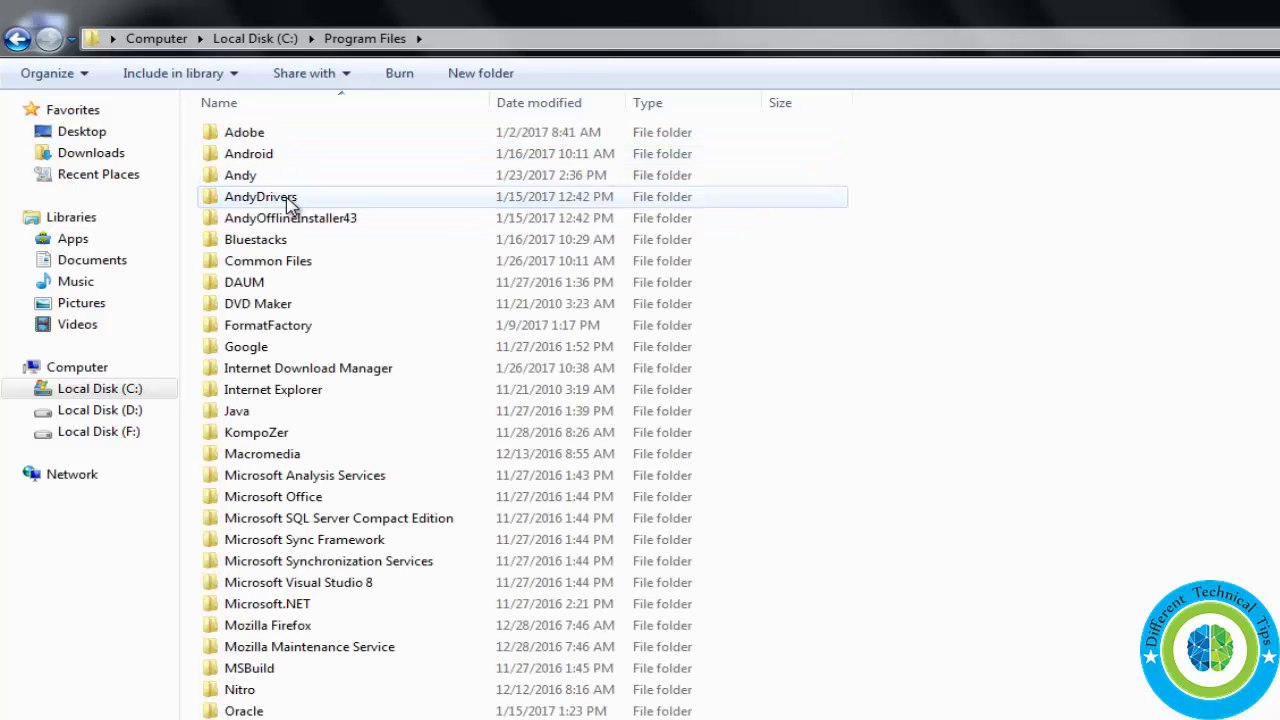
pyautogui.press('g')
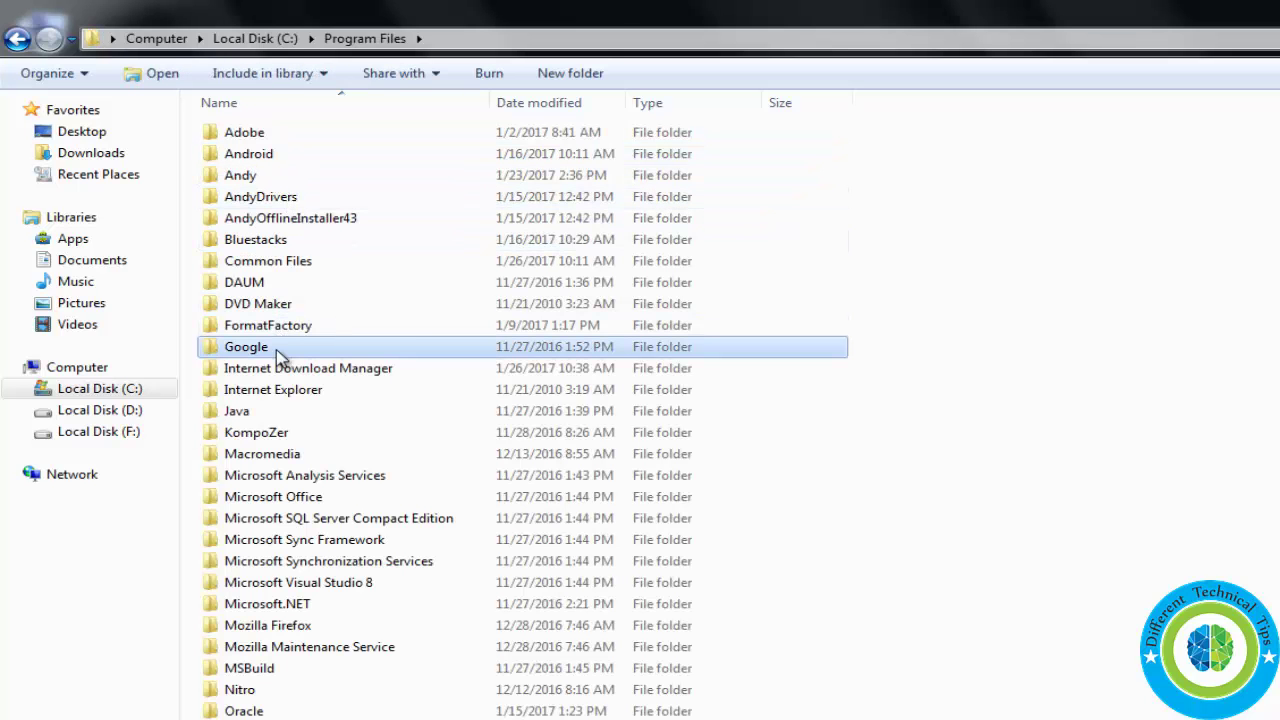
pyautogui.doubleClick(246, 347)
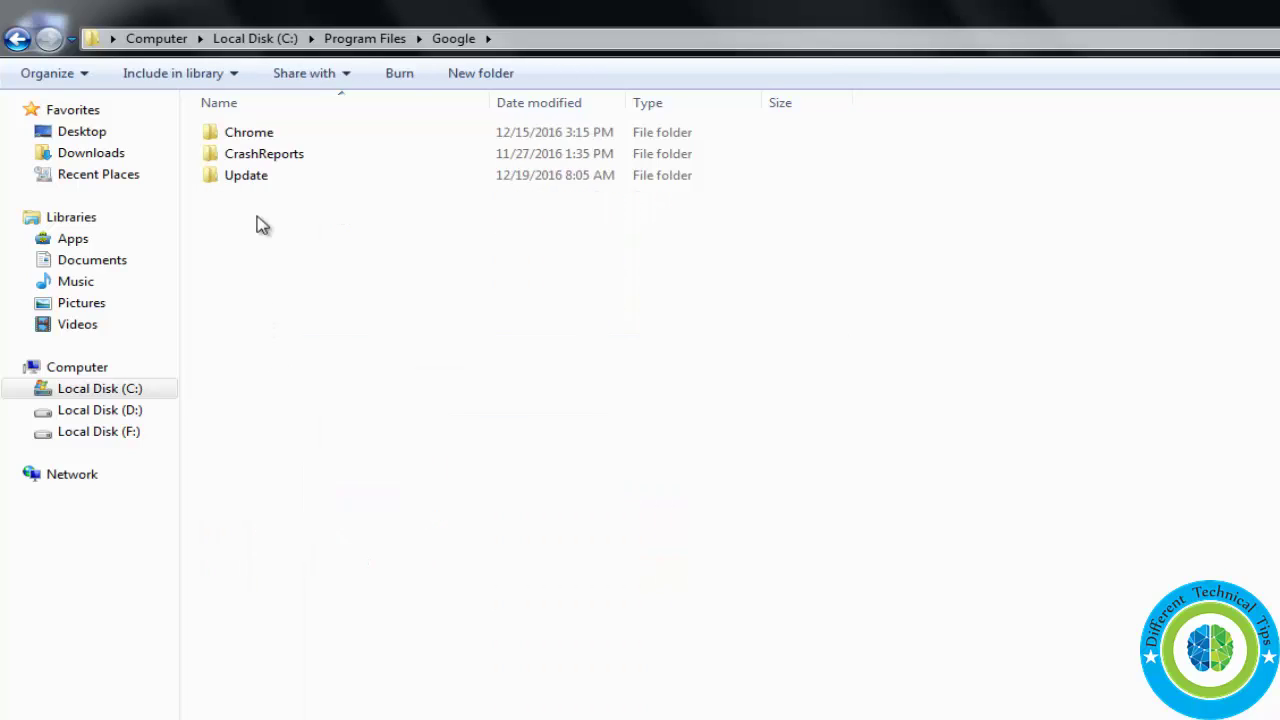
pyautogui.doubleClick(262, 140)
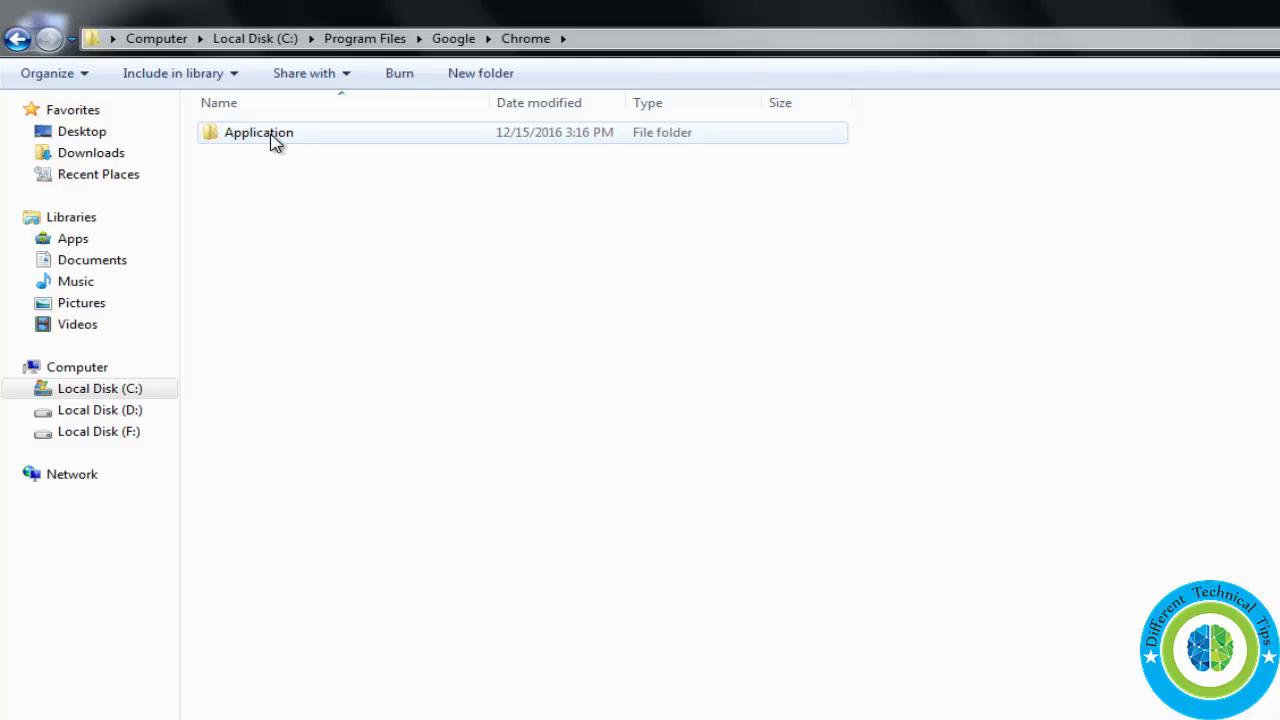
pyautogui.doubleClick(275, 142)
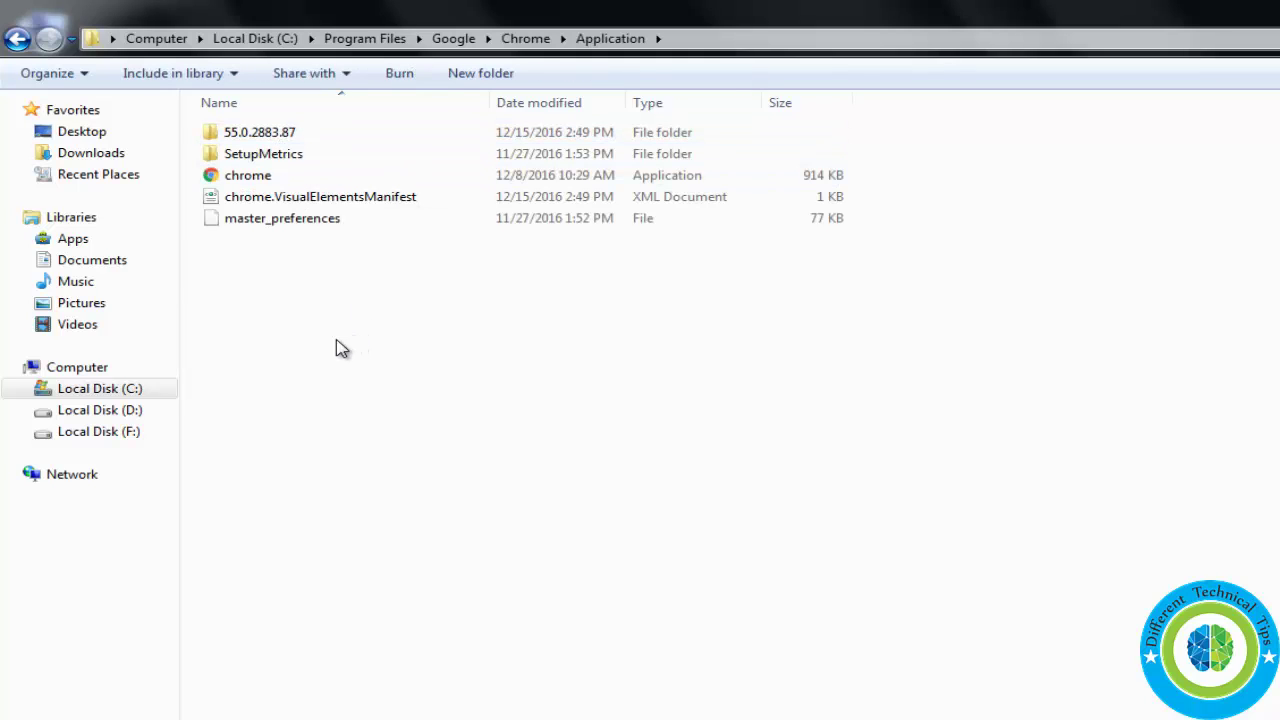
pyautogui.click(266, 182)
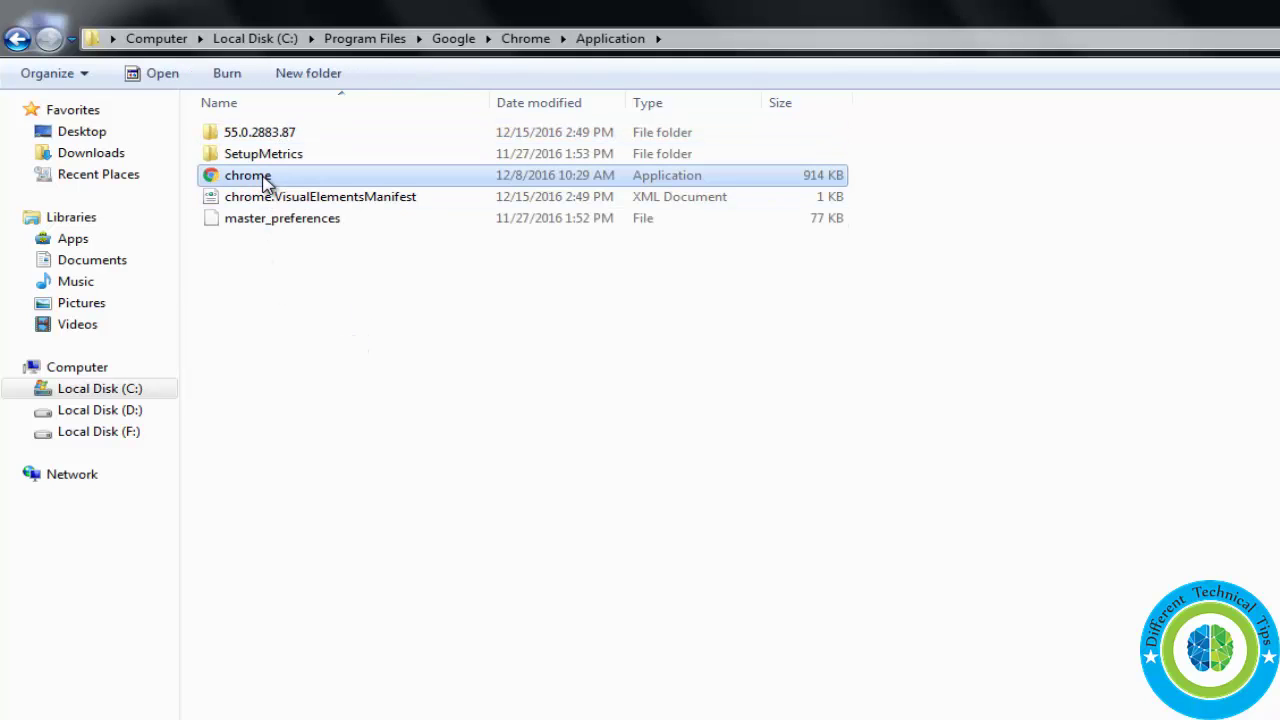
# Step: In chrome's Properties, toggle Windows XP compatibility mode on then off, and apply the setting
pyautogui.rightClick(266, 184)
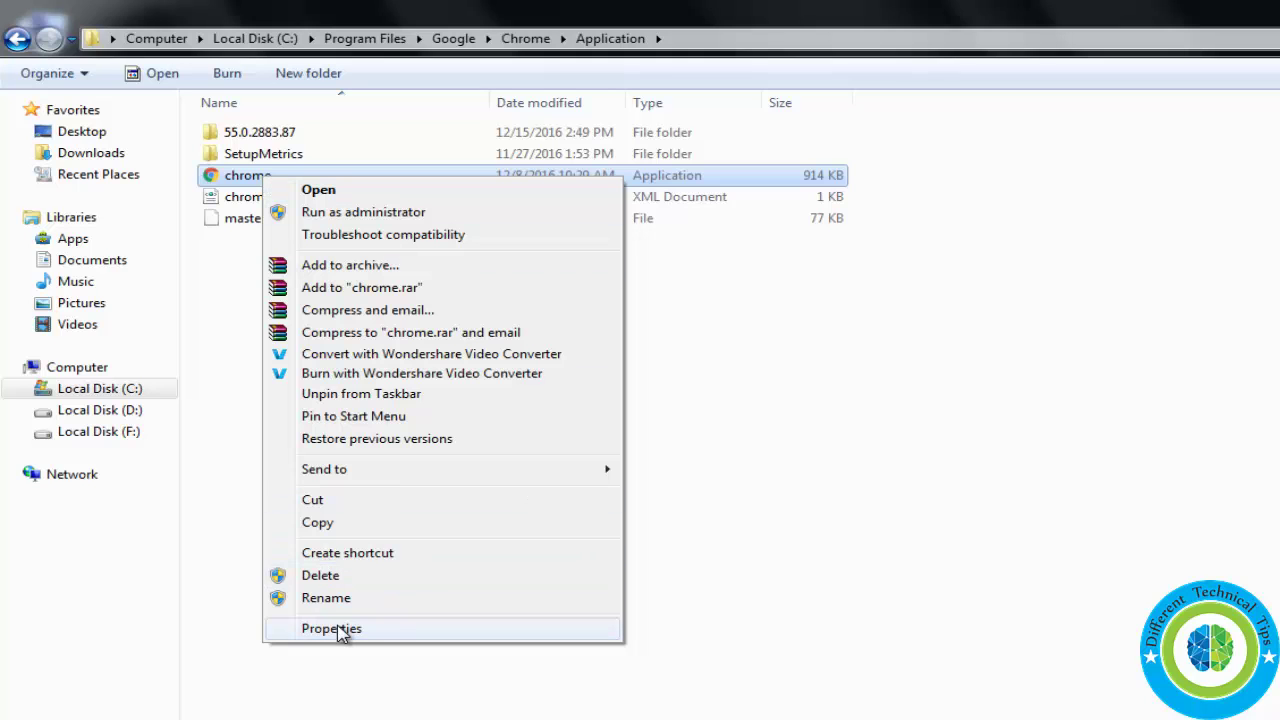
pyautogui.click(335, 628)
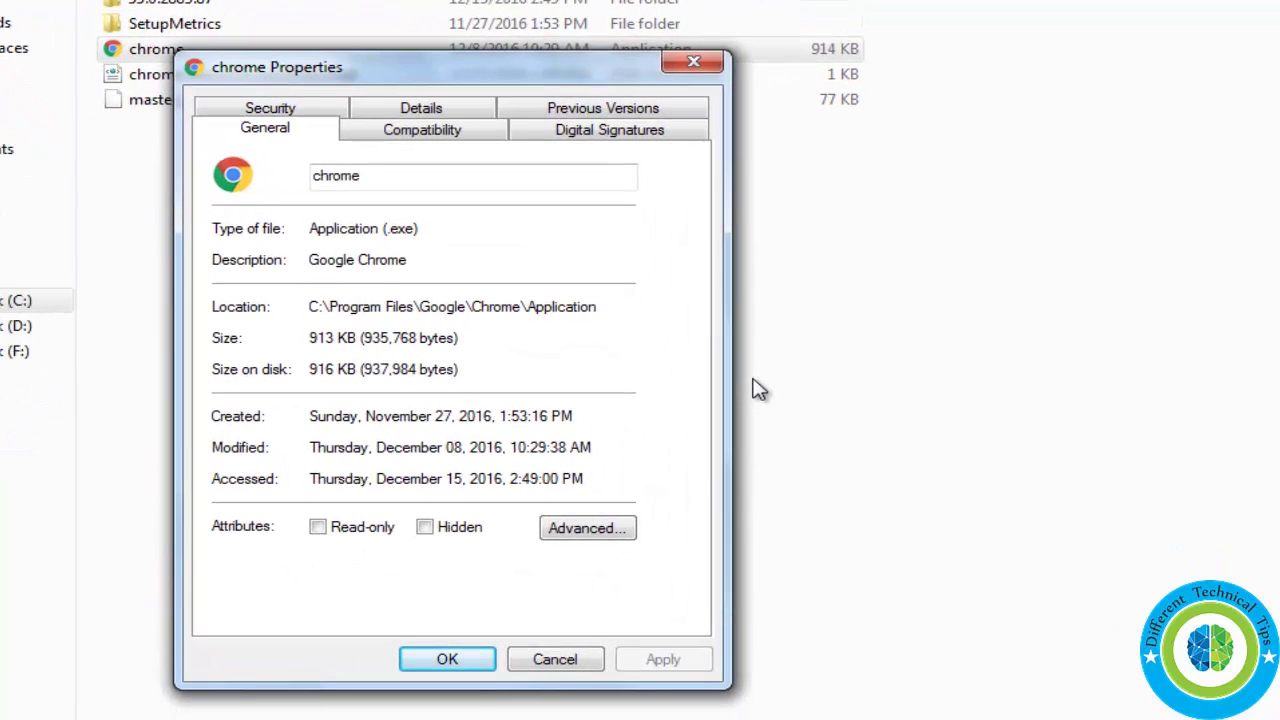
pyautogui.click(421, 130)
pyautogui.click(241, 267)
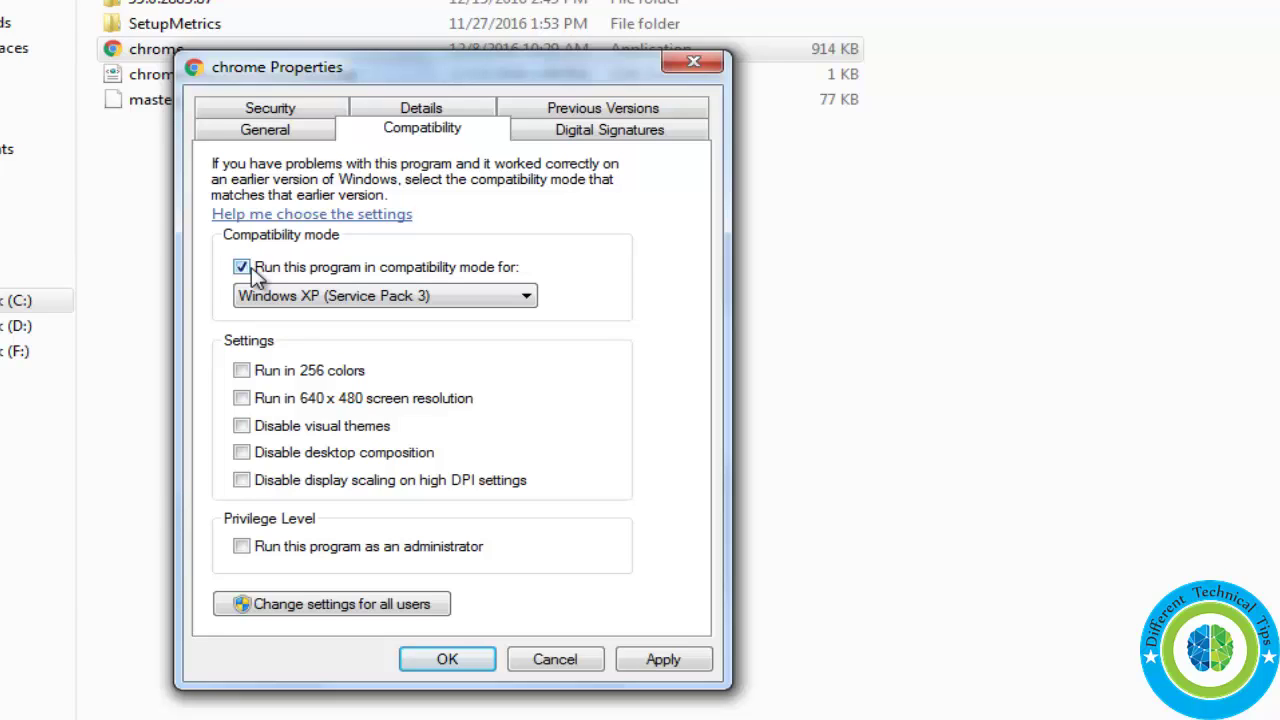
pyautogui.click(241, 267)
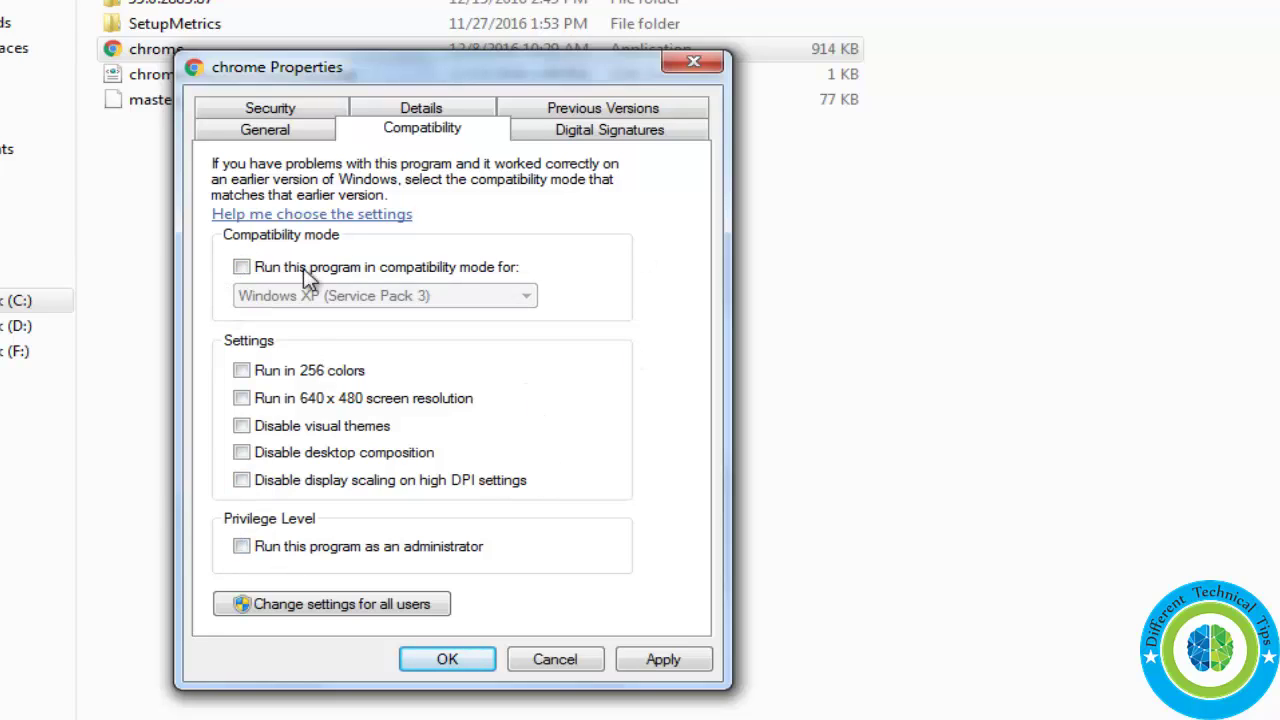
pyautogui.click(665, 662)
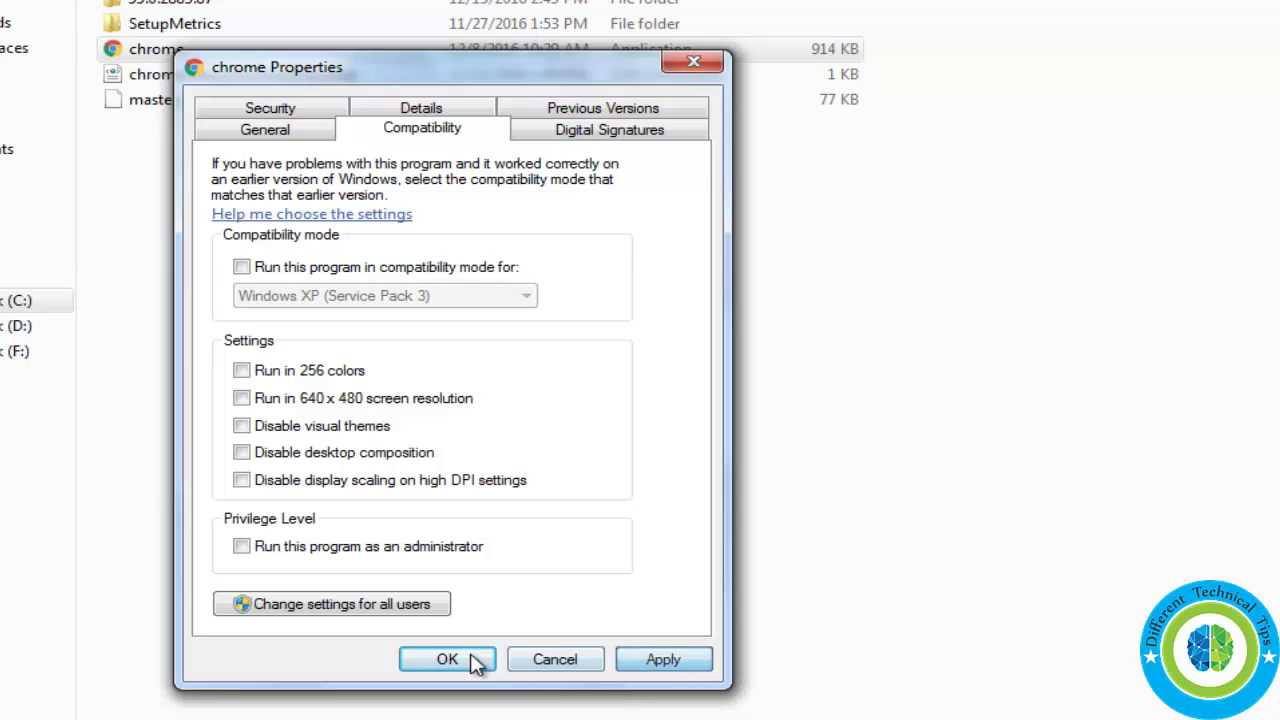
pyautogui.click(461, 663)
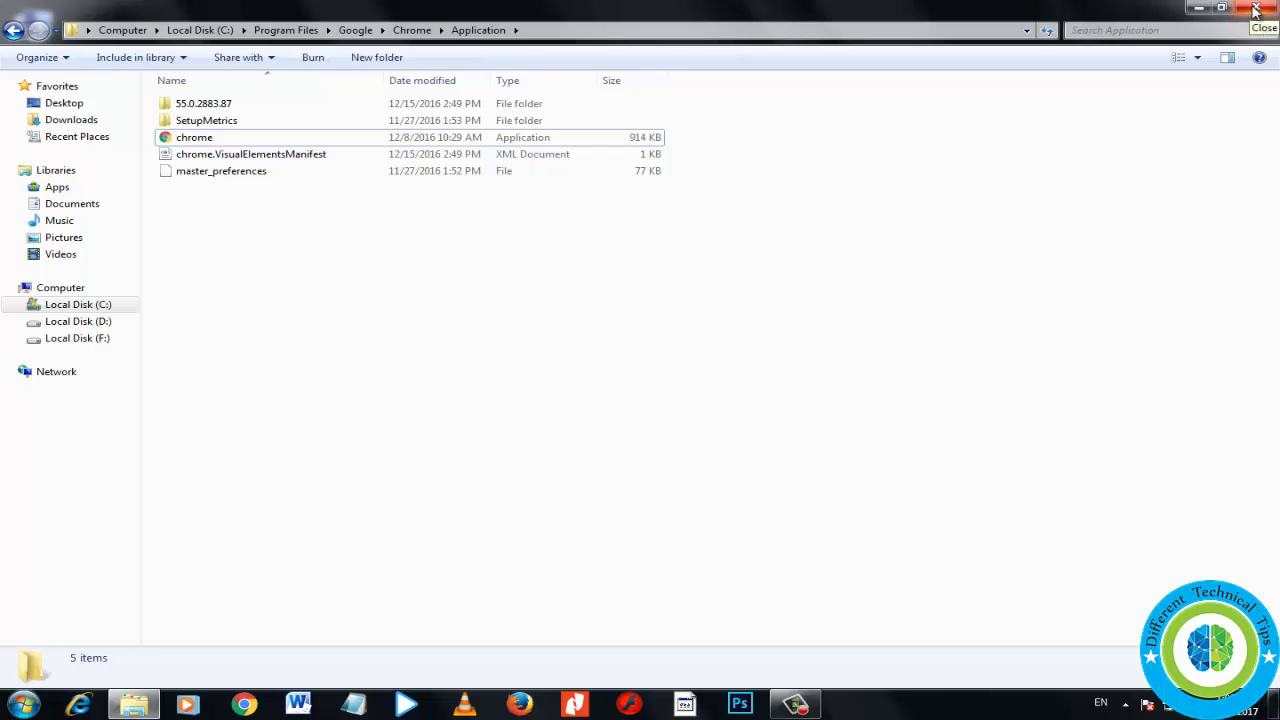
# Step: Close the Explorer window and choose Restart from the Start menu's Shut down arrow
pyautogui.click(1256, 10)
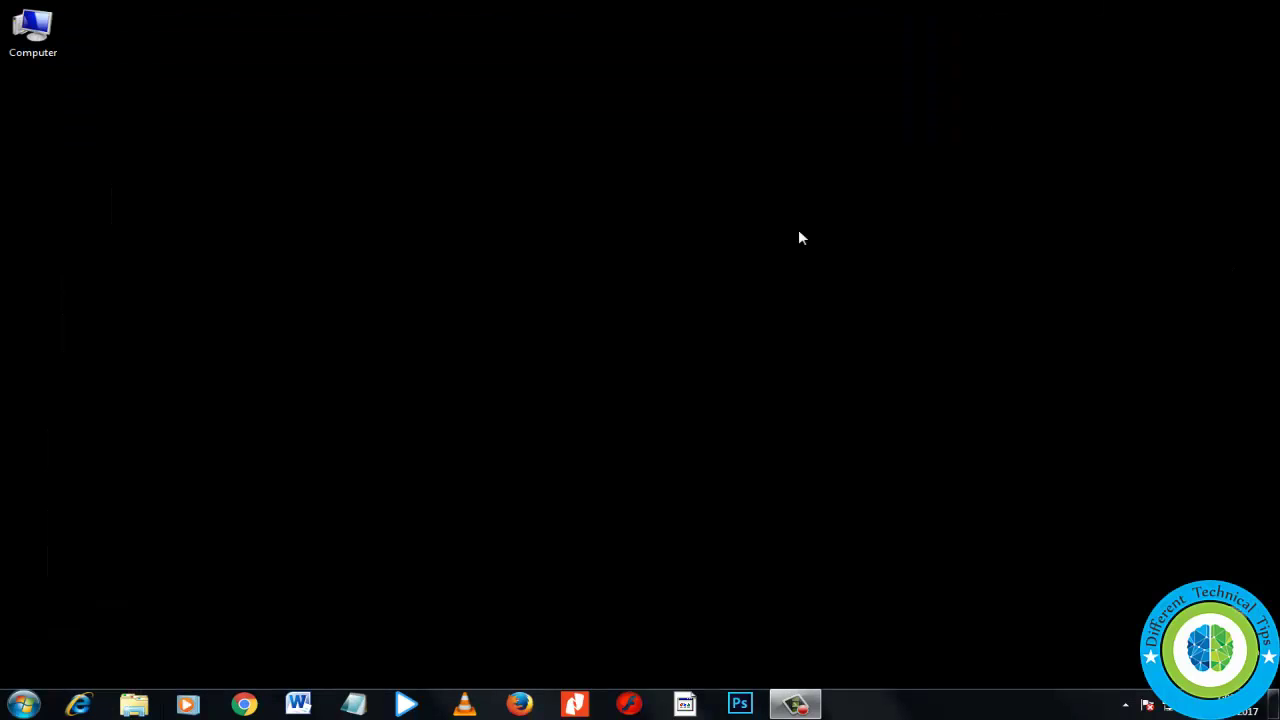
pyautogui.click(58, 704)
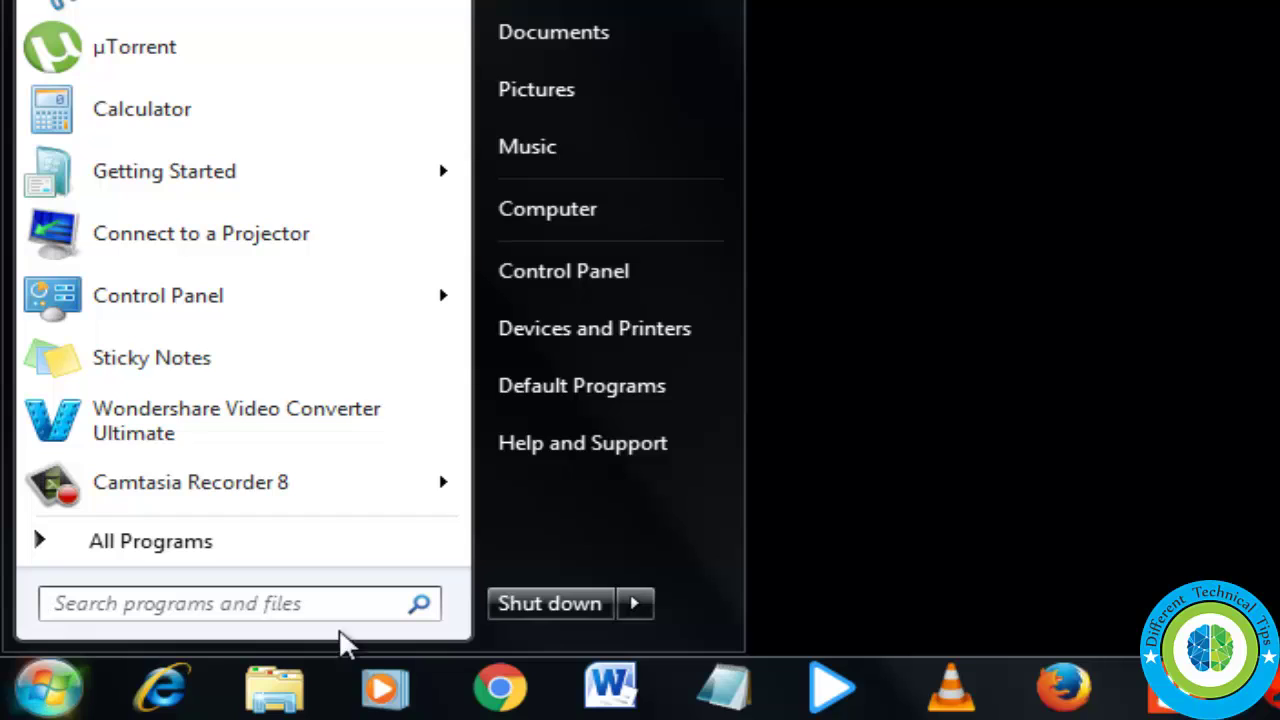
pyautogui.click(498, 633)
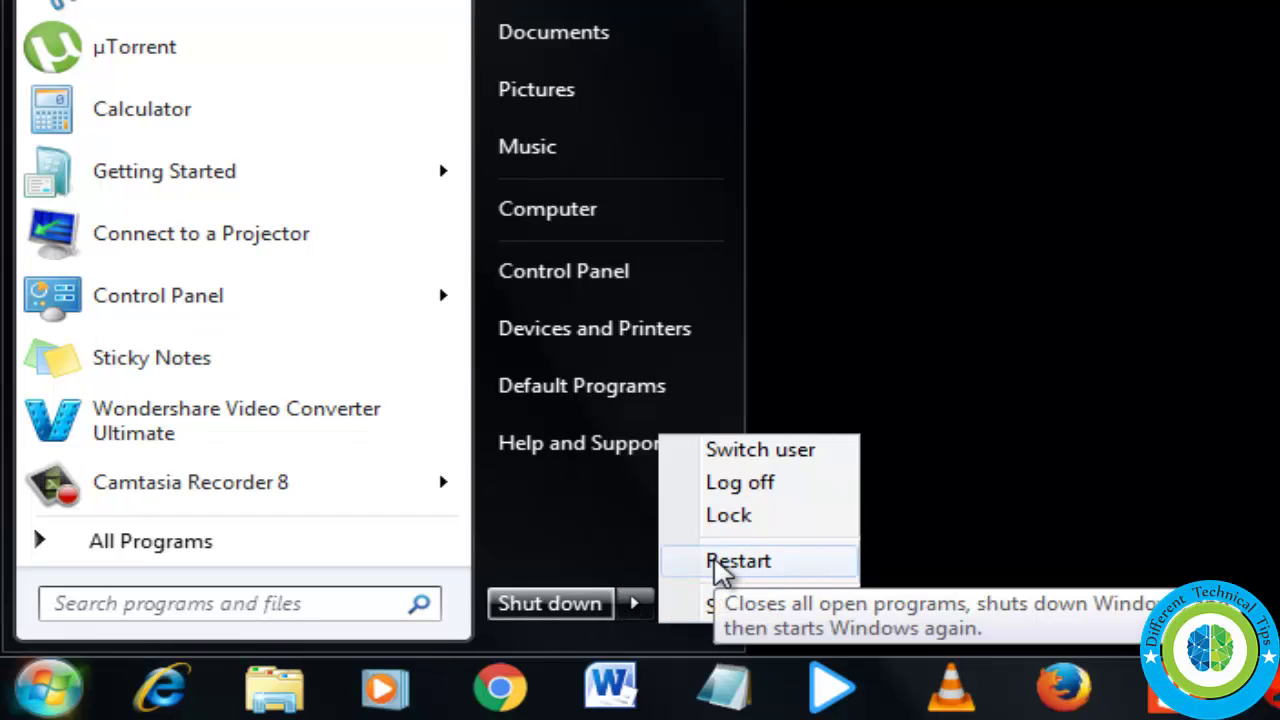
pyautogui.click(714, 560)
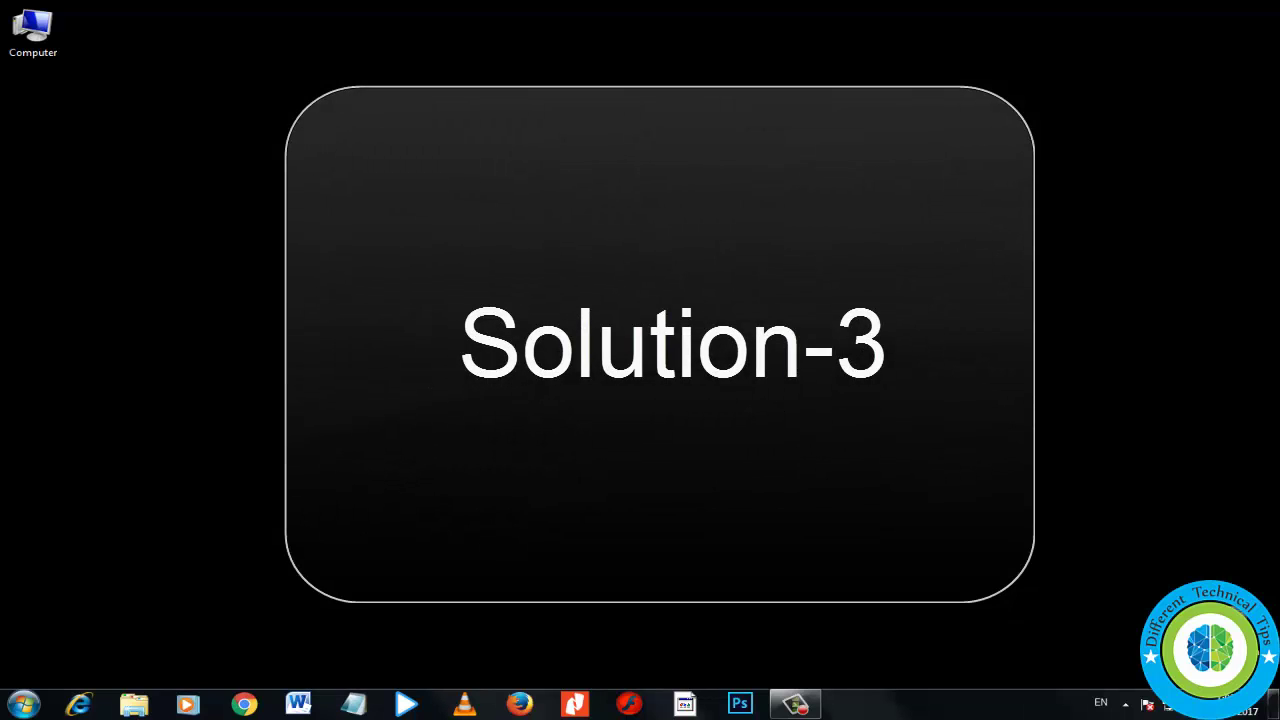
# Step: Browse Computer > Local Disk (C:) > Users into the user's profile folder
pyautogui.doubleClick(36, 33)
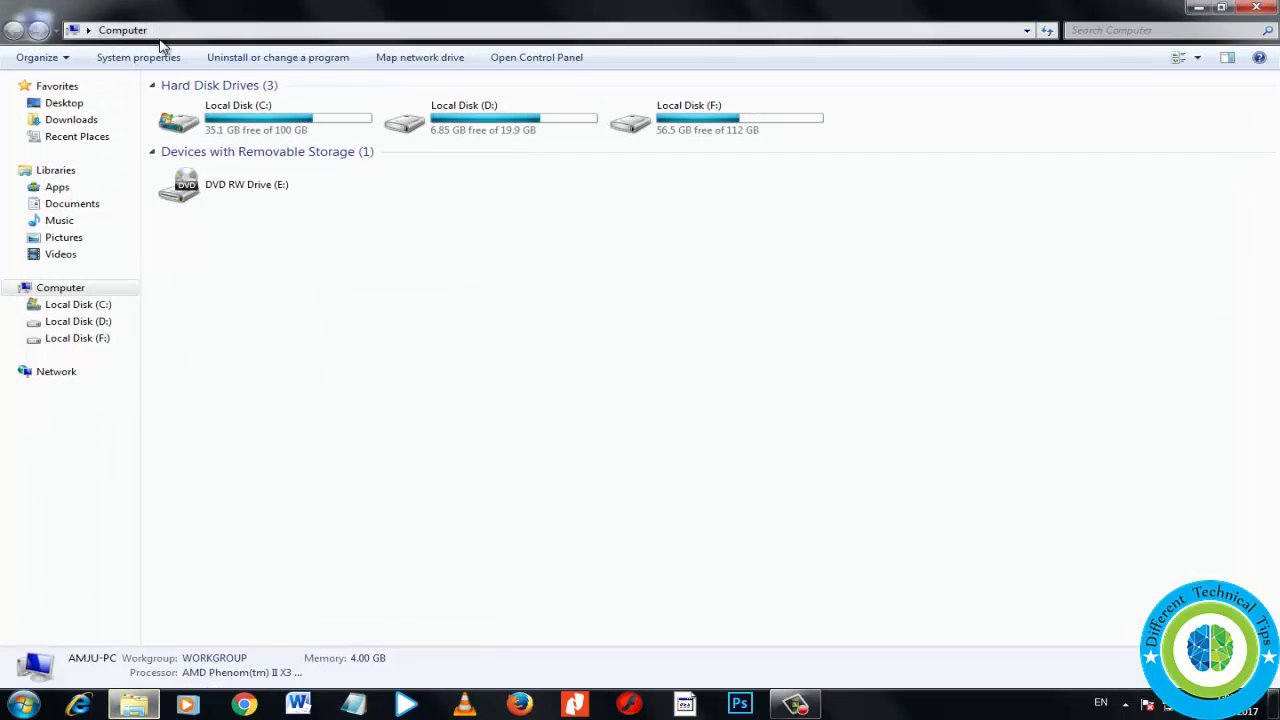
pyautogui.doubleClick(257, 122)
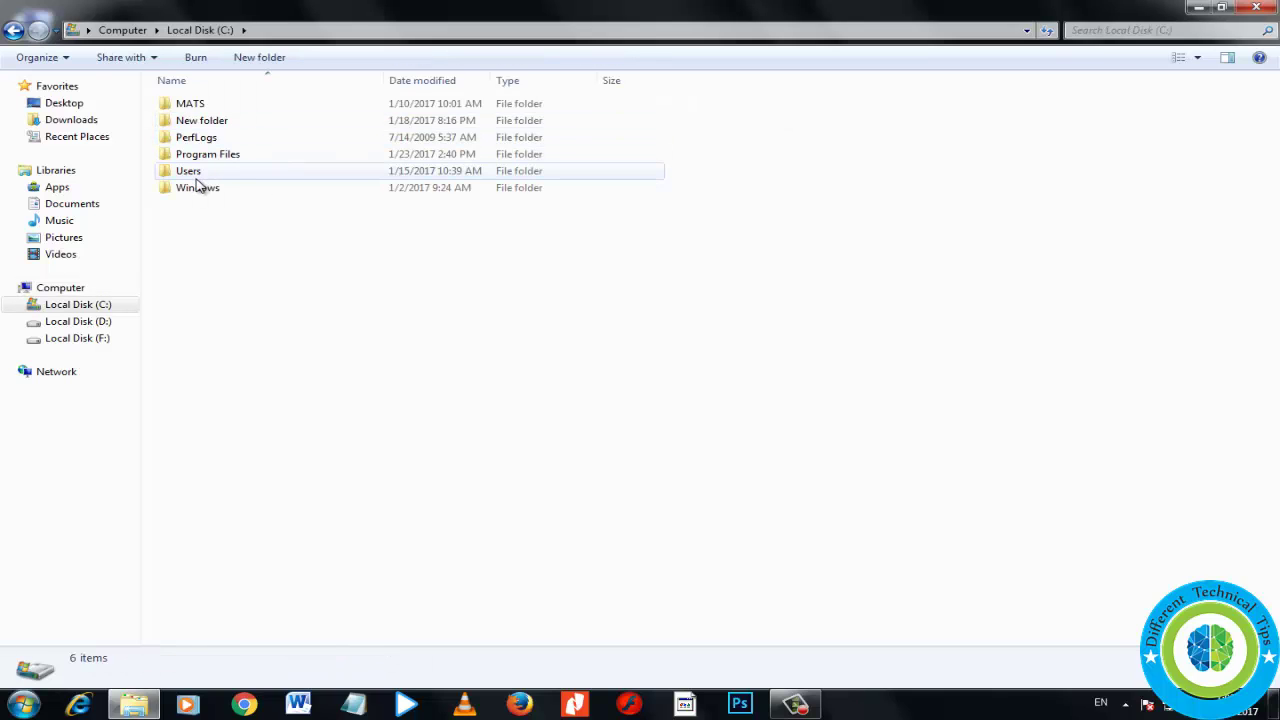
pyautogui.doubleClick(190, 171)
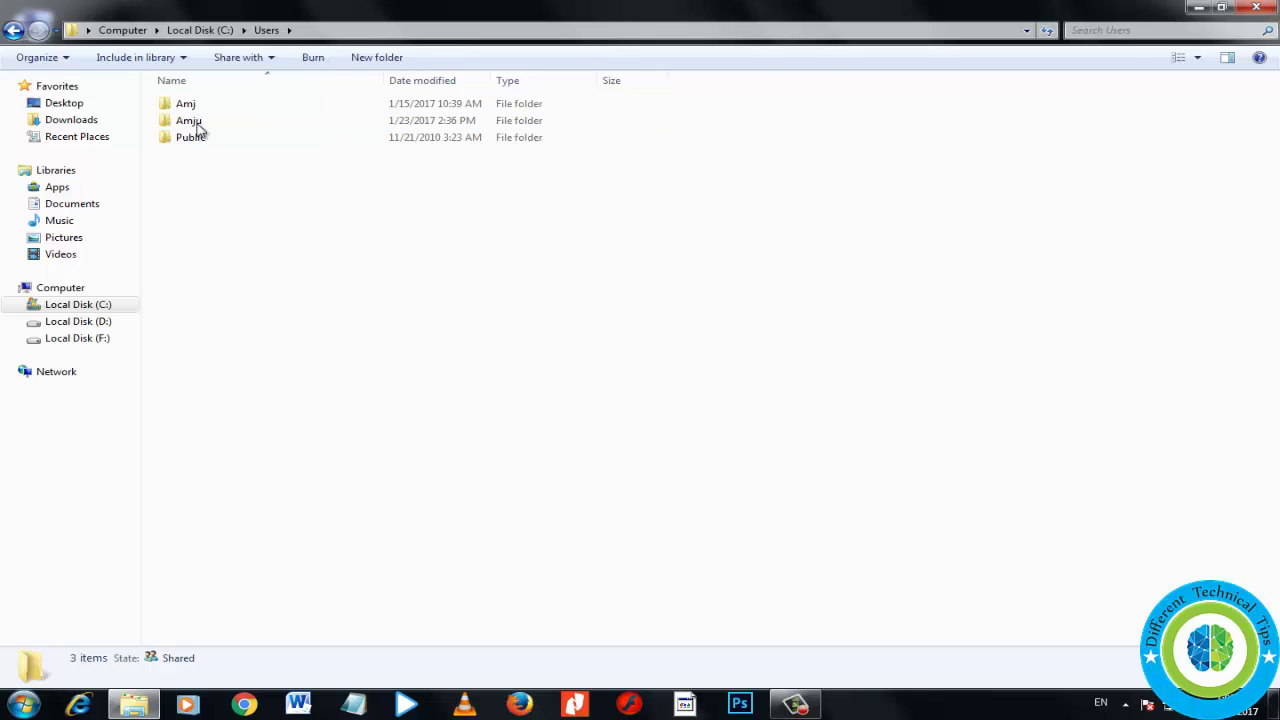
pyautogui.moveTo(184, 125)
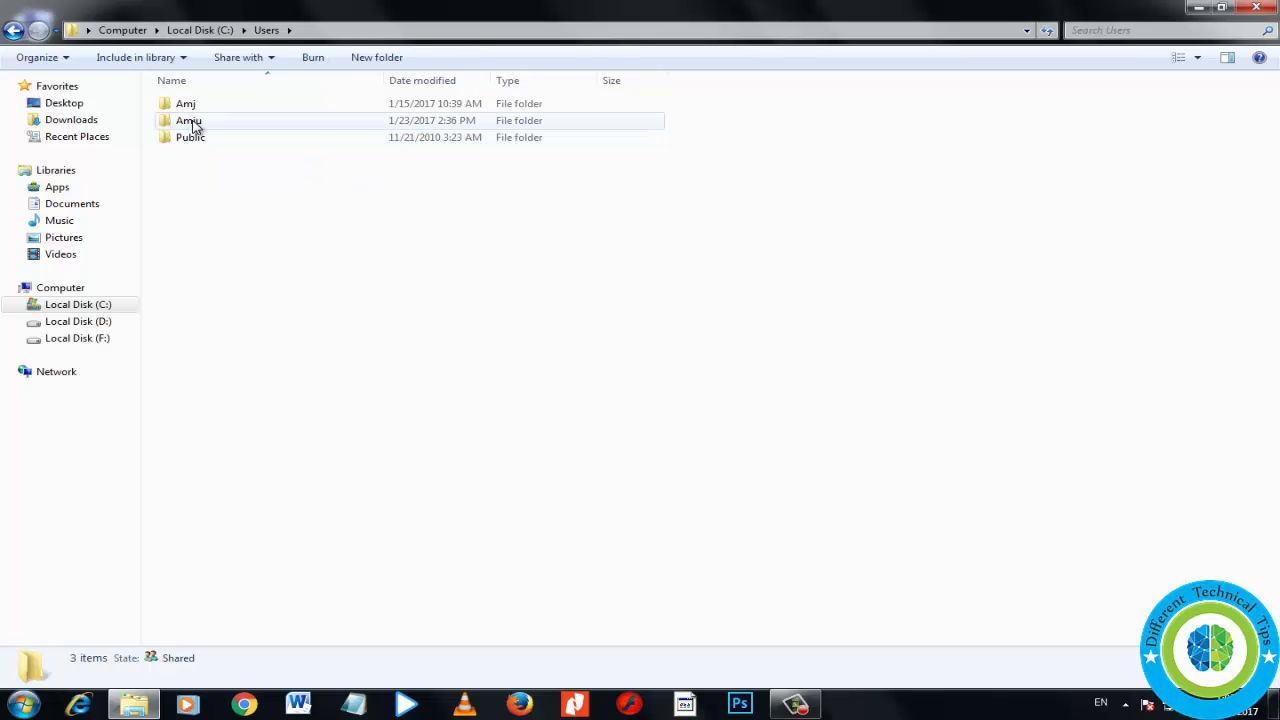
pyautogui.doubleClick(195, 122)
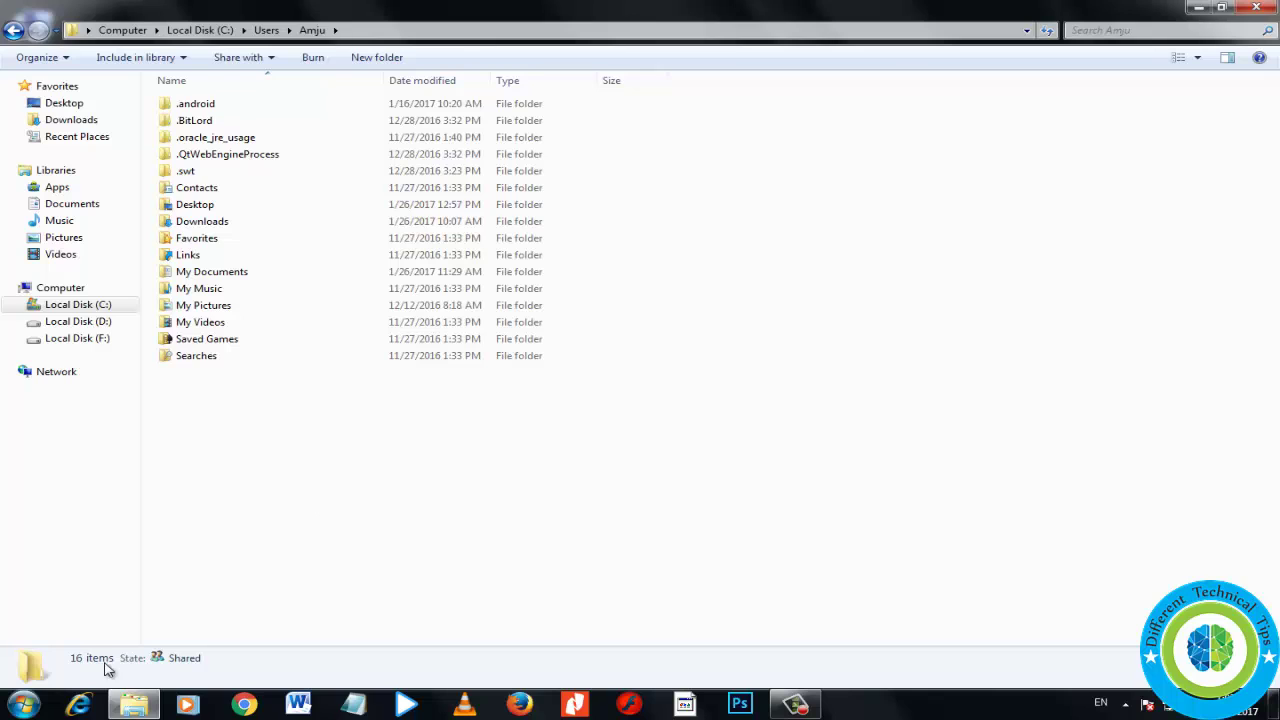
pyautogui.click(23, 705)
# Step: Enable 'Show hidden files, folders, and drives' in Control Panel's Folder Options, then close Control Panel
pyautogui.write('con')
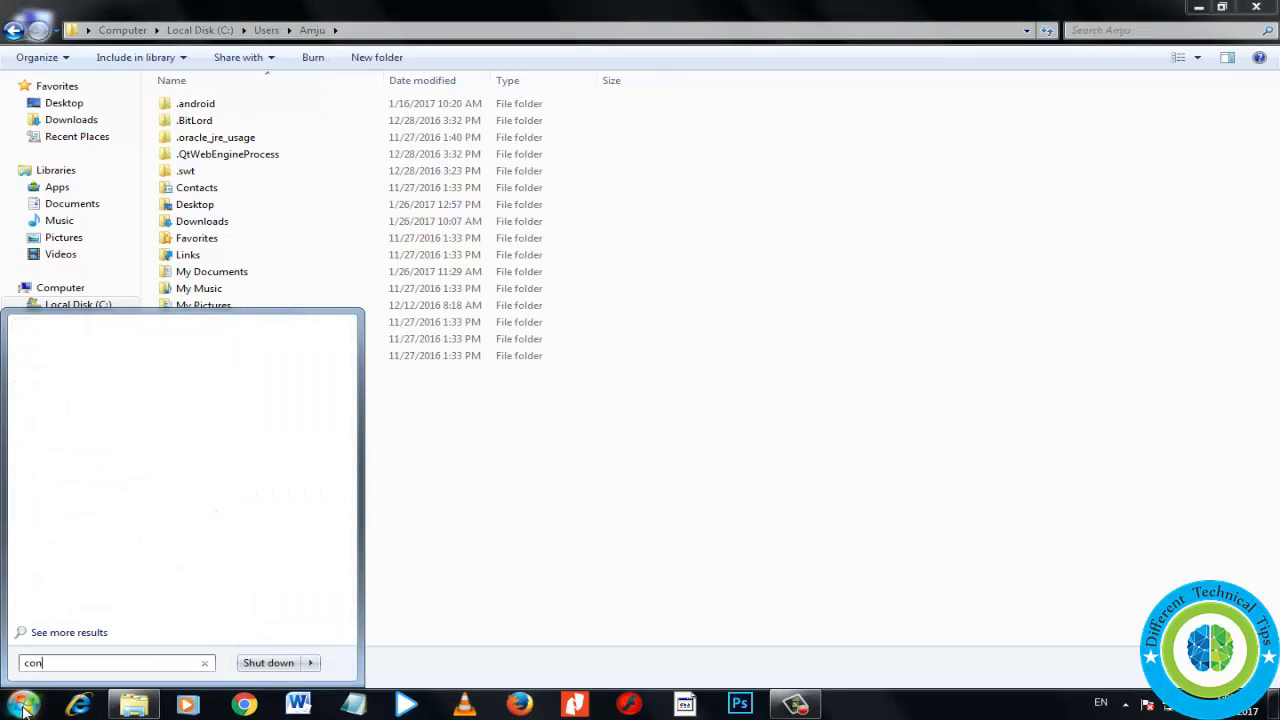
pyautogui.write('trol panel')
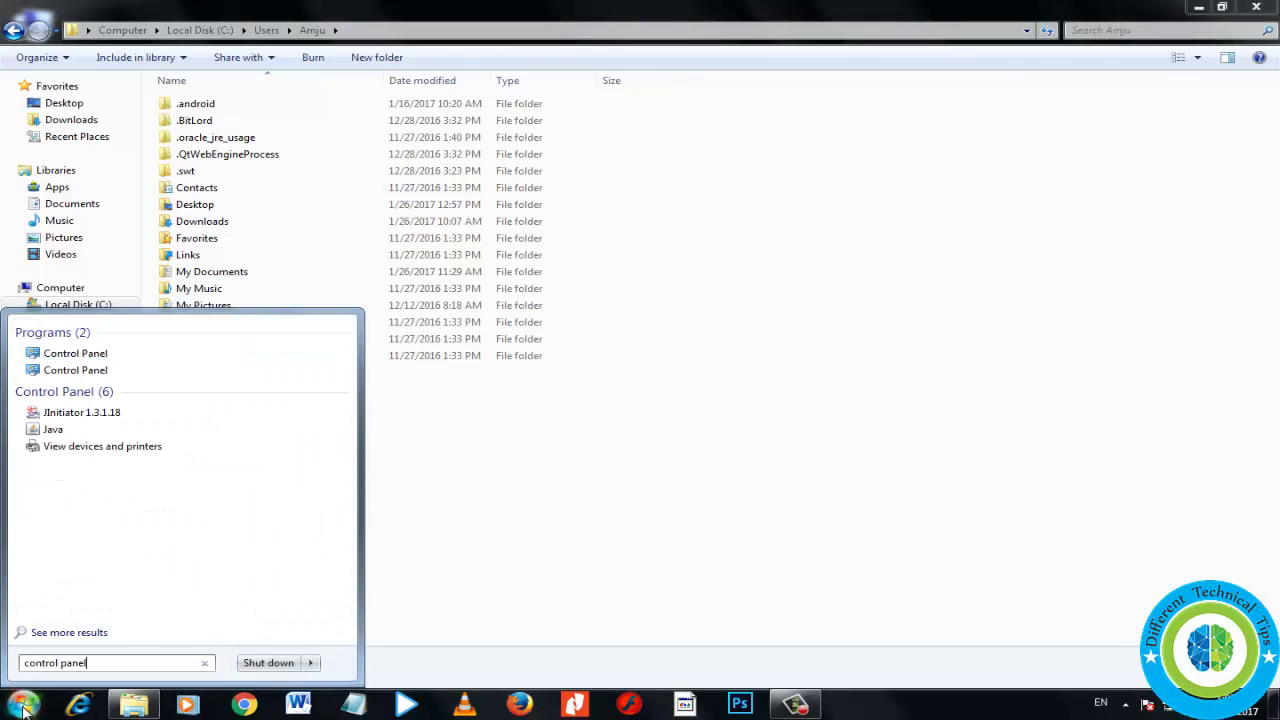
pyautogui.press('Return')
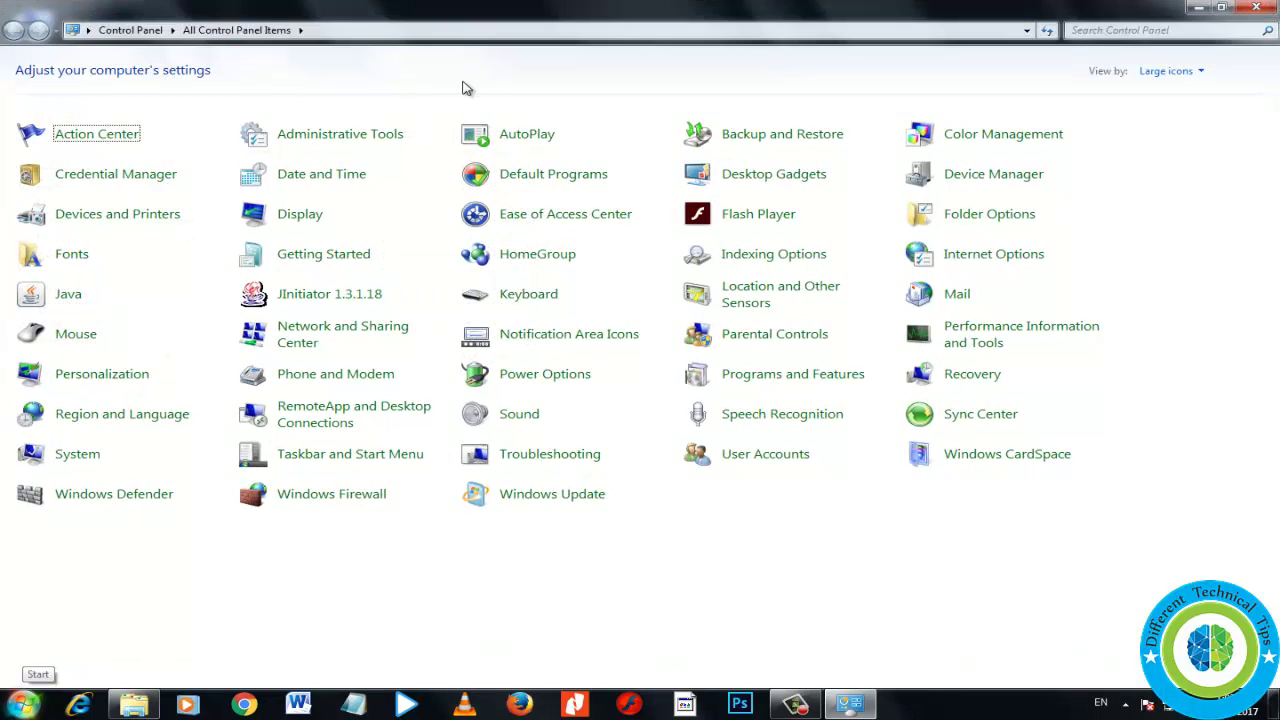
pyautogui.click(995, 219)
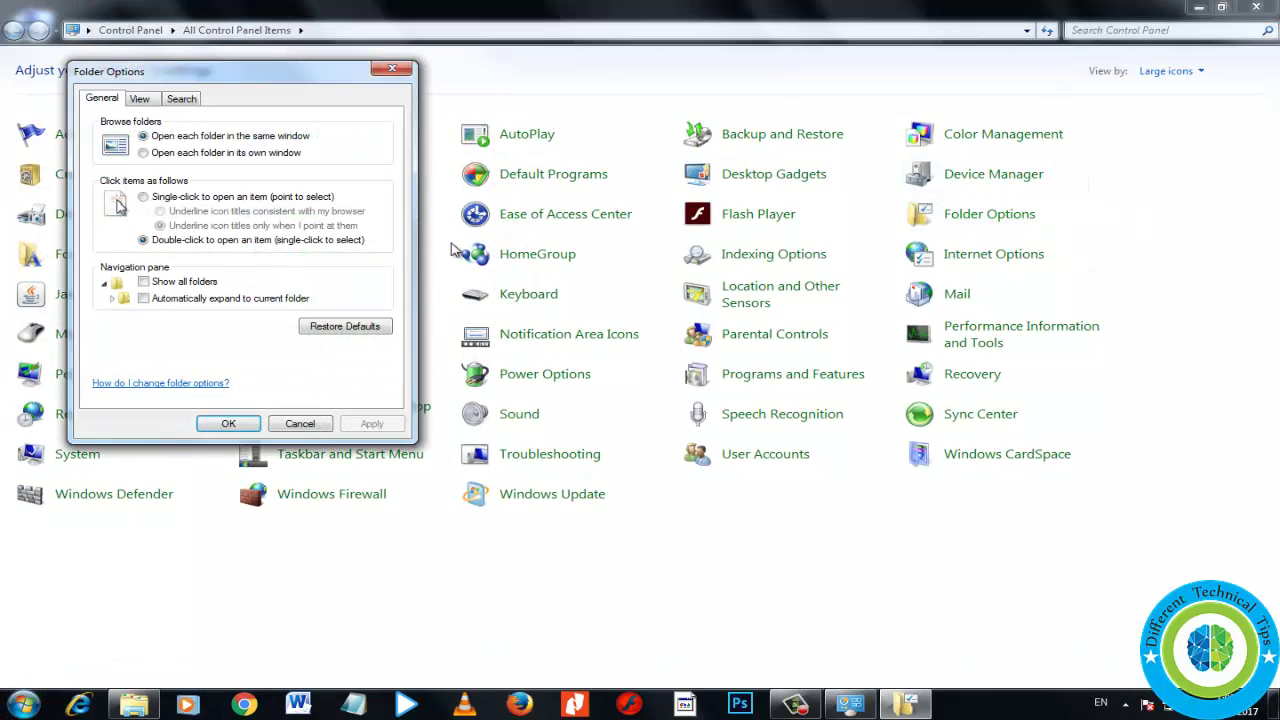
pyautogui.click(140, 100)
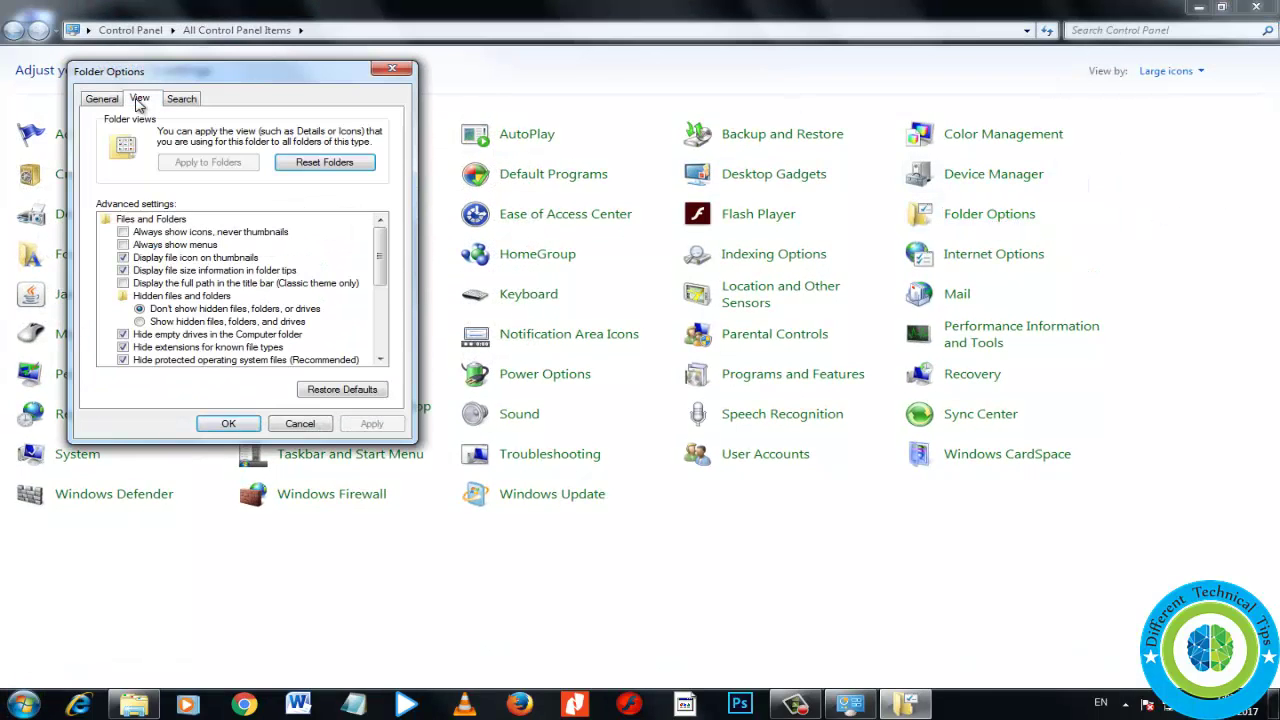
pyautogui.click(168, 321)
pyautogui.click(366, 428)
pyautogui.click(229, 423)
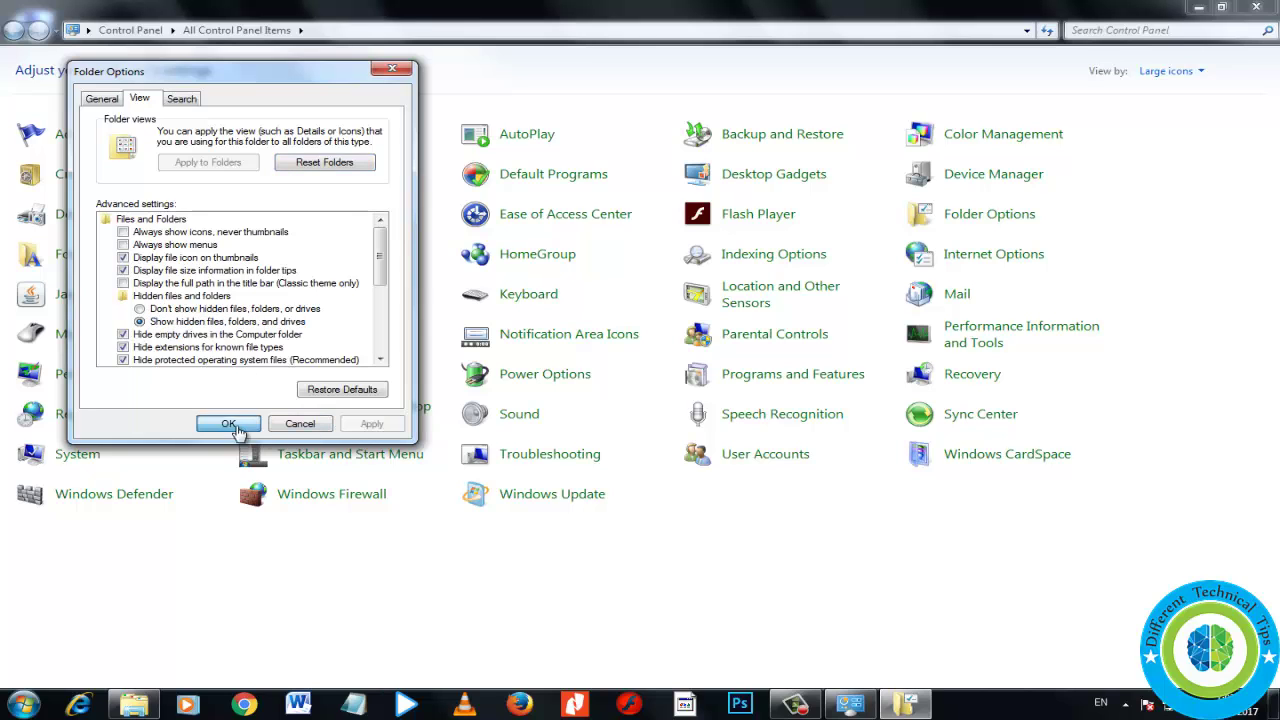
pyautogui.click(1256, 8)
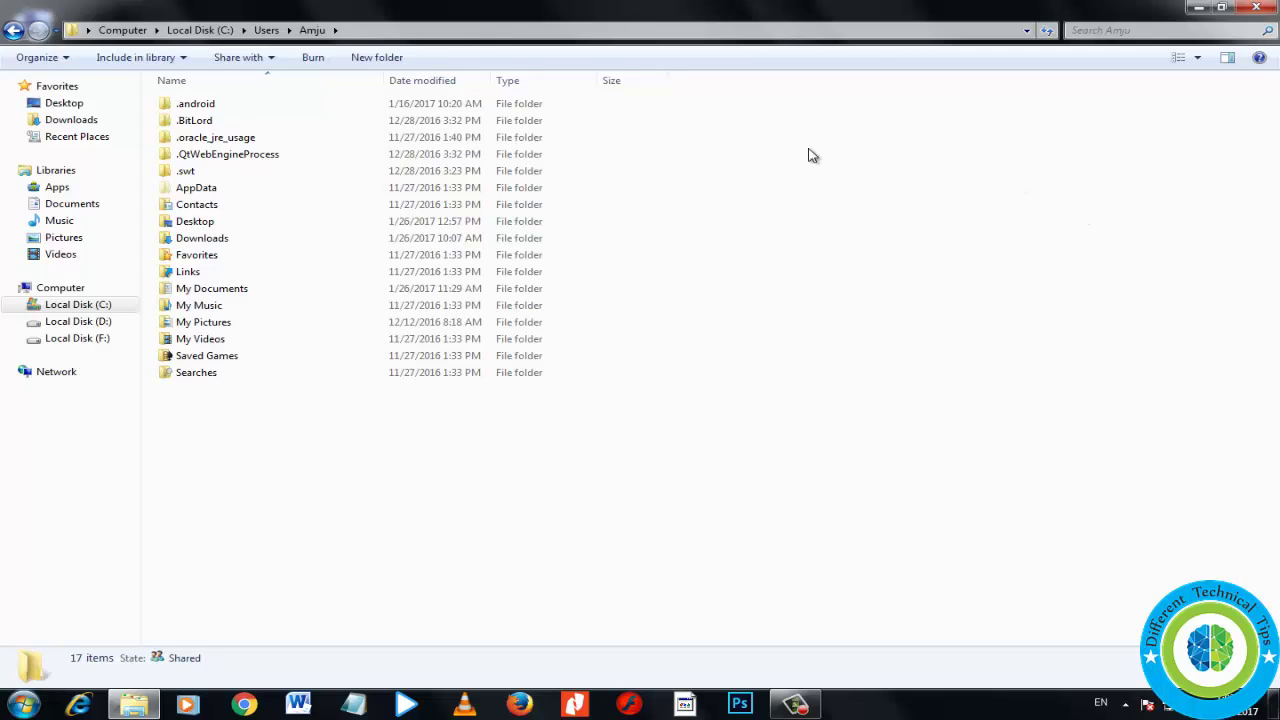
# Step: Navigate AppData\Local\Google\Chrome into the User Data folder
pyautogui.doubleClick(206, 193)
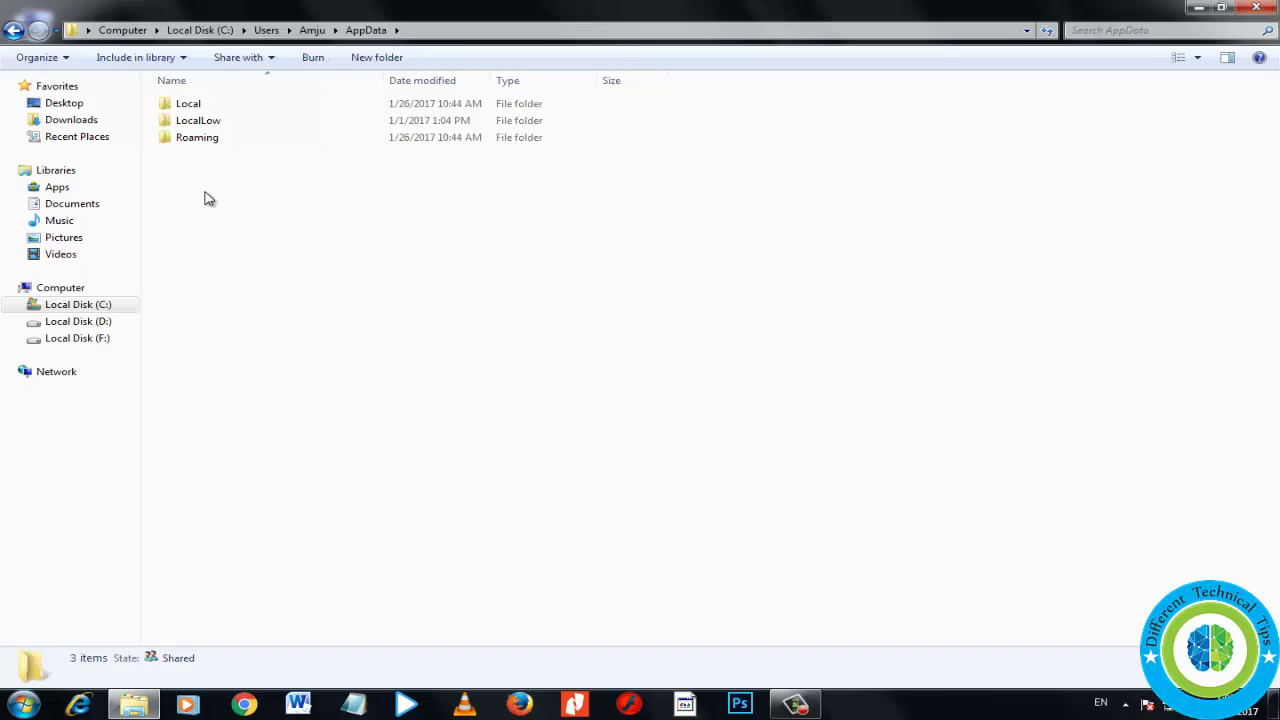
pyautogui.doubleClick(195, 105)
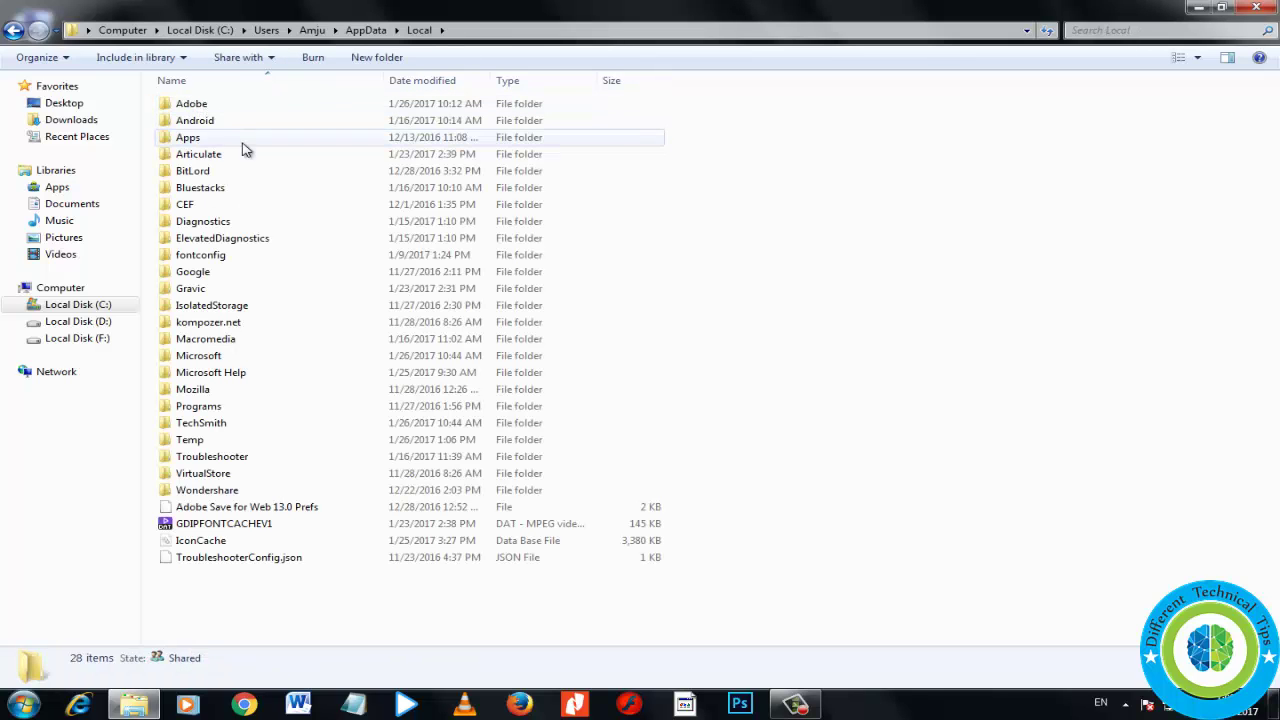
pyautogui.doubleClick(206, 274)
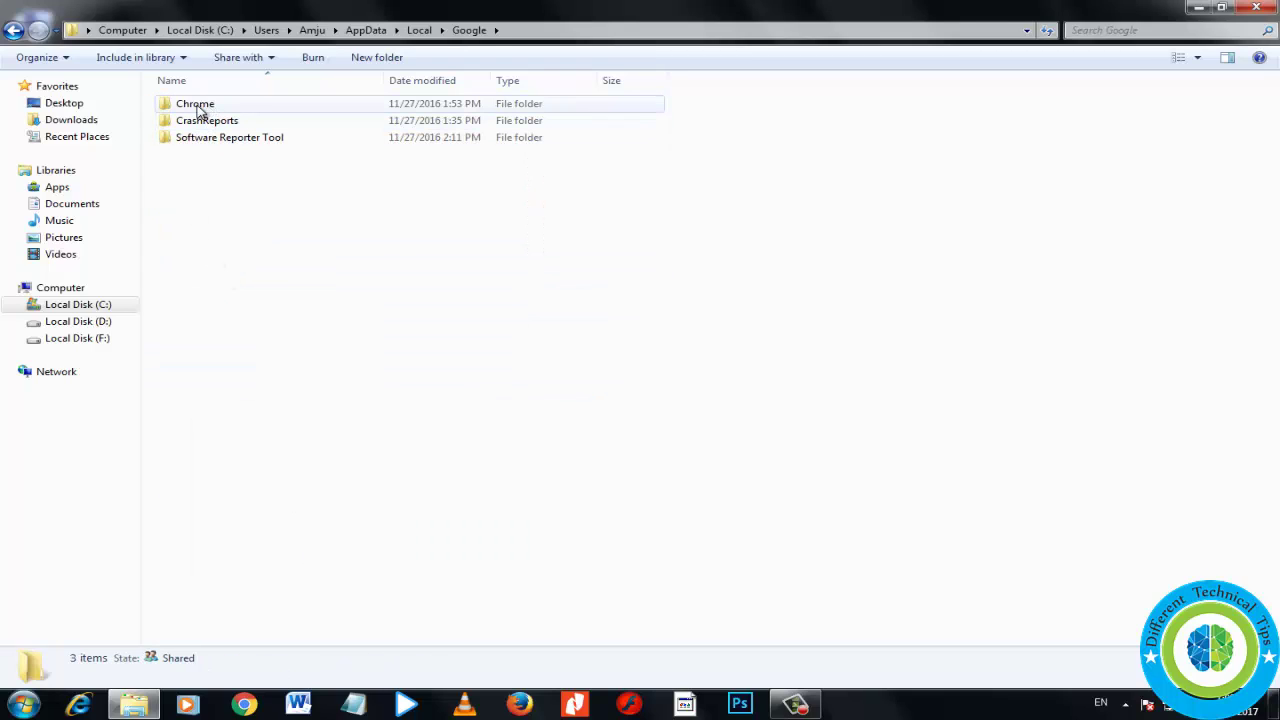
pyautogui.doubleClick(222, 106)
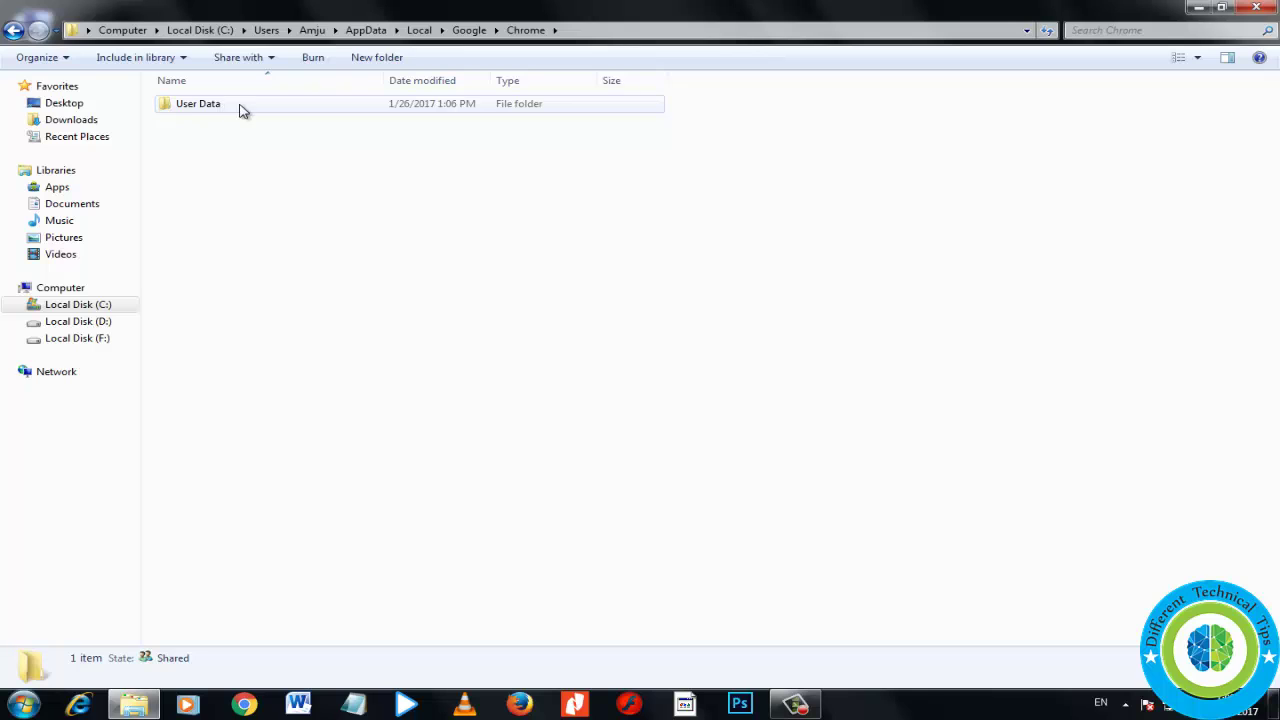
pyautogui.doubleClick(237, 106)
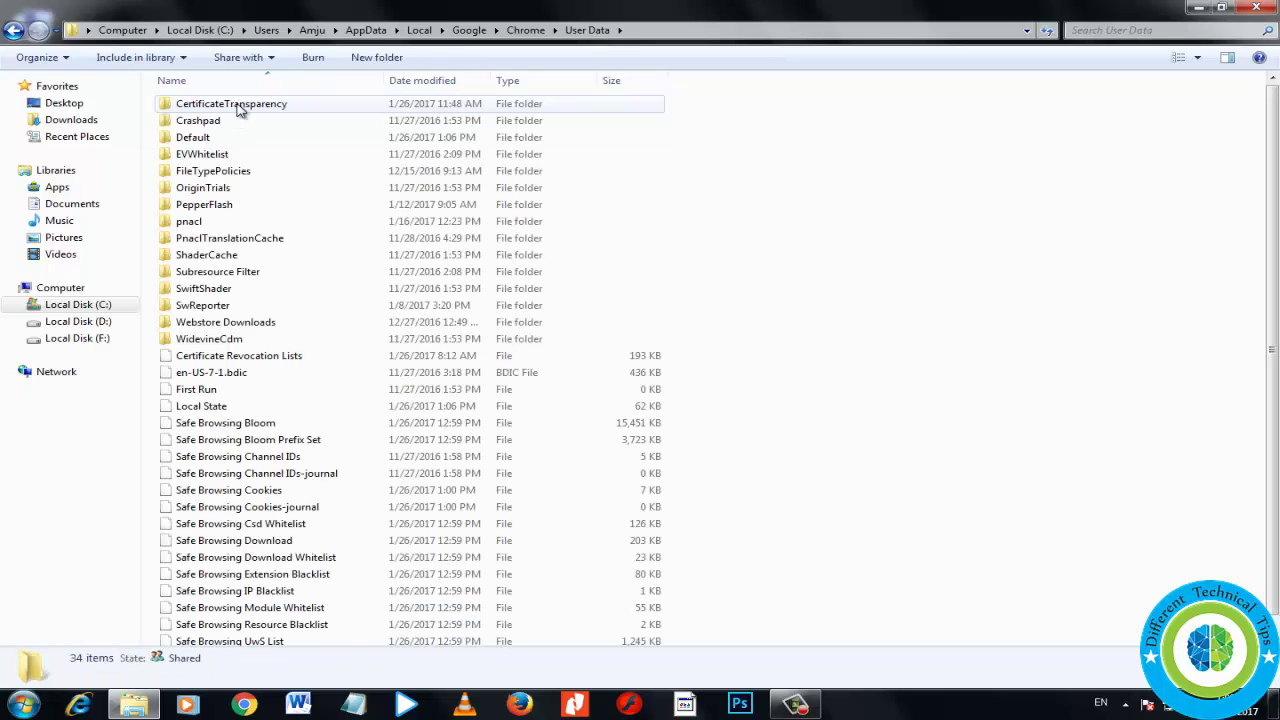
# Step: Rename the Default folder to 'Backup Default' and close the Explorer window
pyautogui.click(207, 141)
pyautogui.rightClick(206, 139)
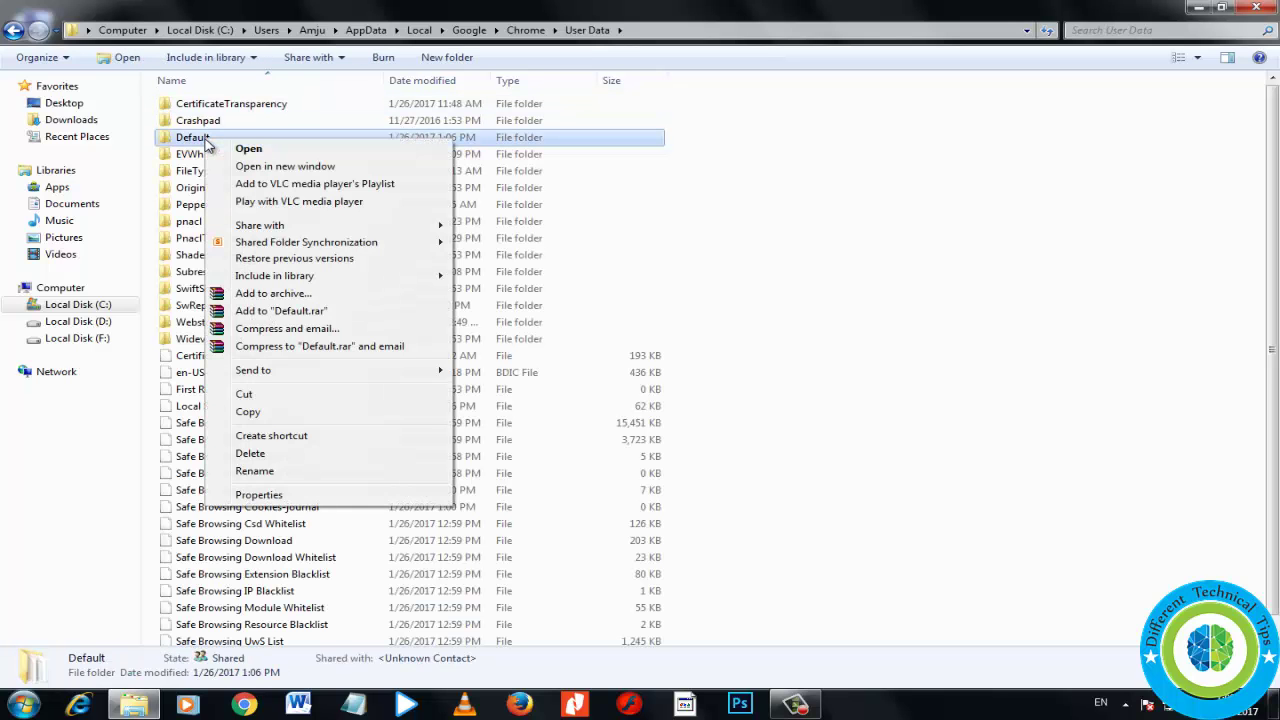
pyautogui.click(256, 470)
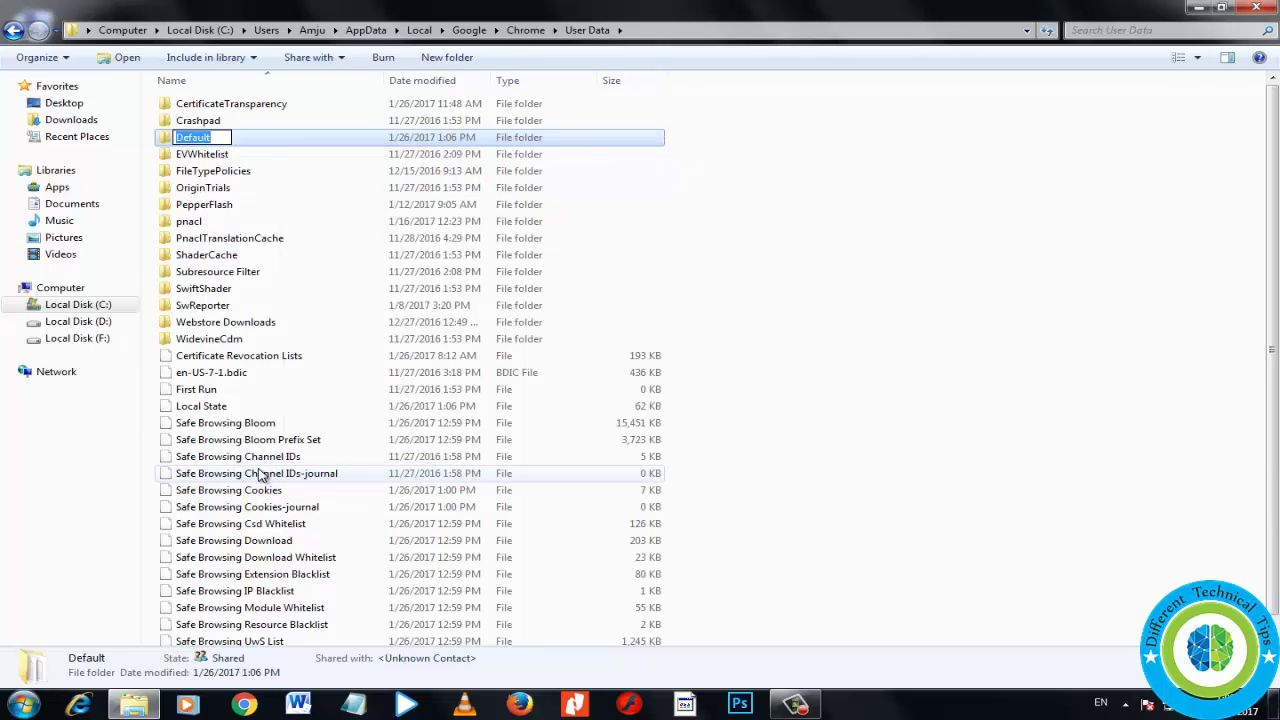
pyautogui.write('Backup')
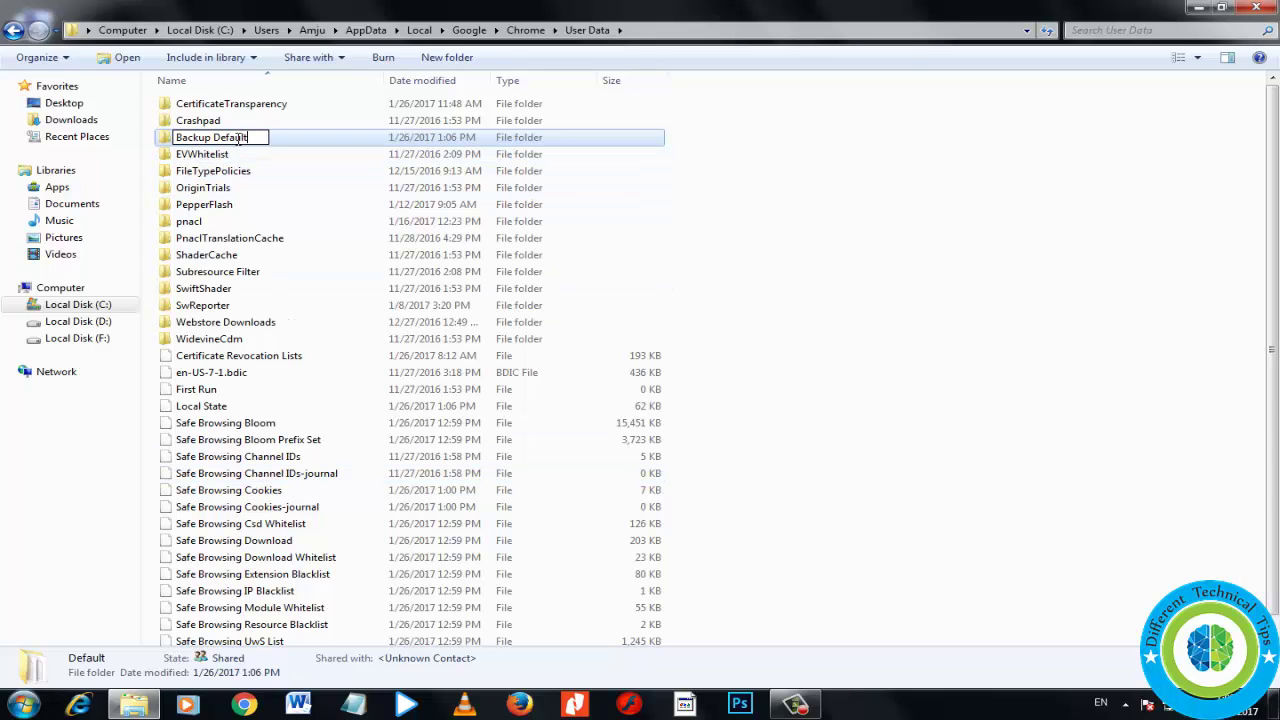
pyautogui.click(865, 235)
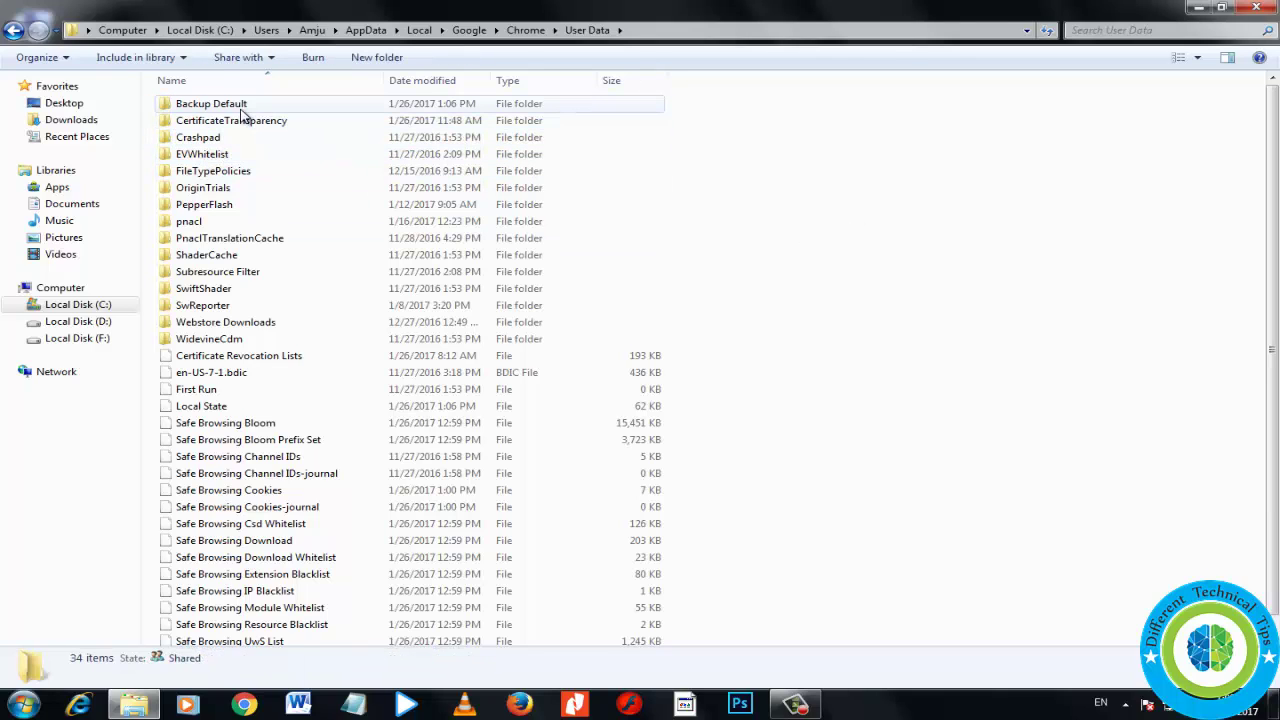
pyautogui.click(1257, 8)
pyautogui.click(22, 705)
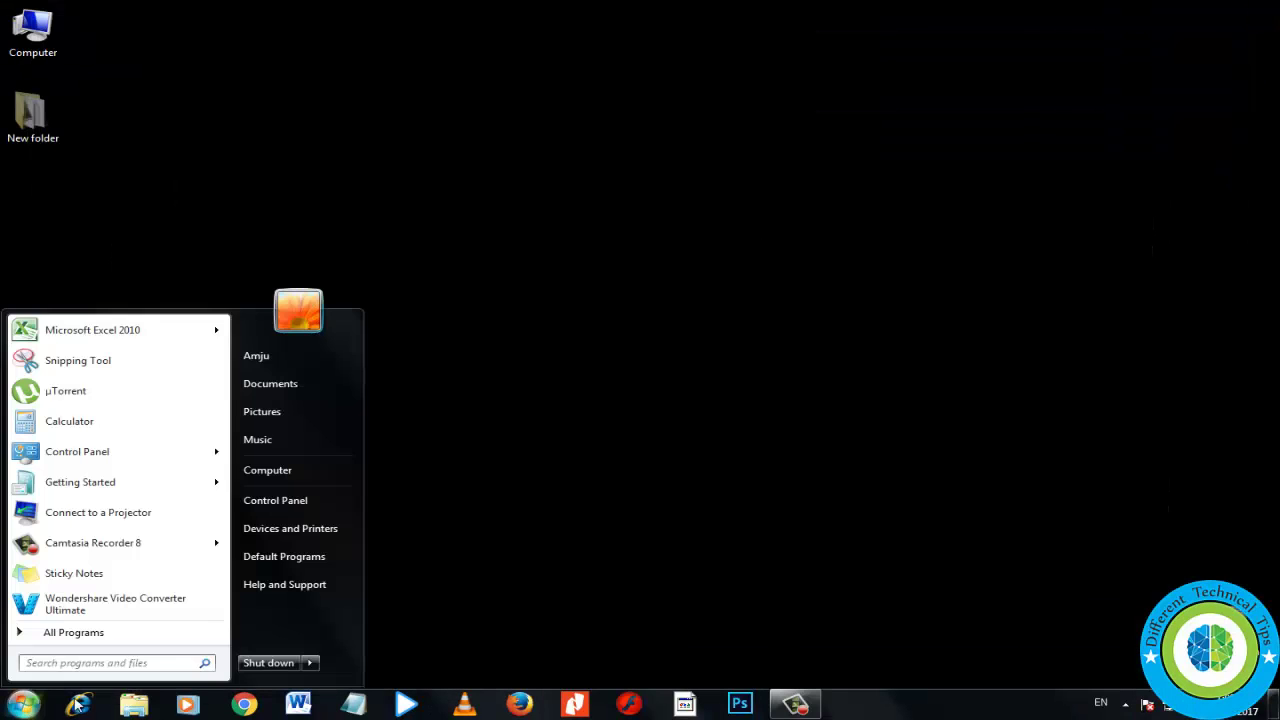
# Step: Restart Windows 7 using the Restart option next to Shut down in the Start menu
pyautogui.click(311, 663)
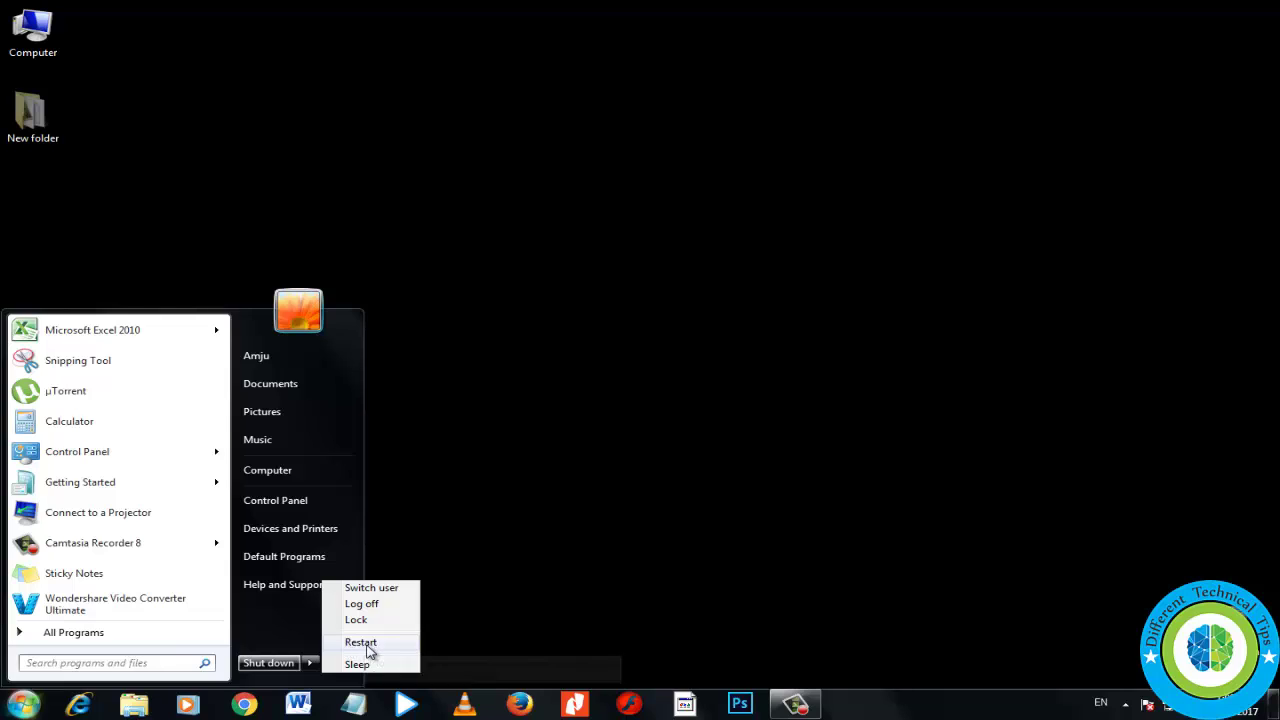
pyautogui.click(370, 646)
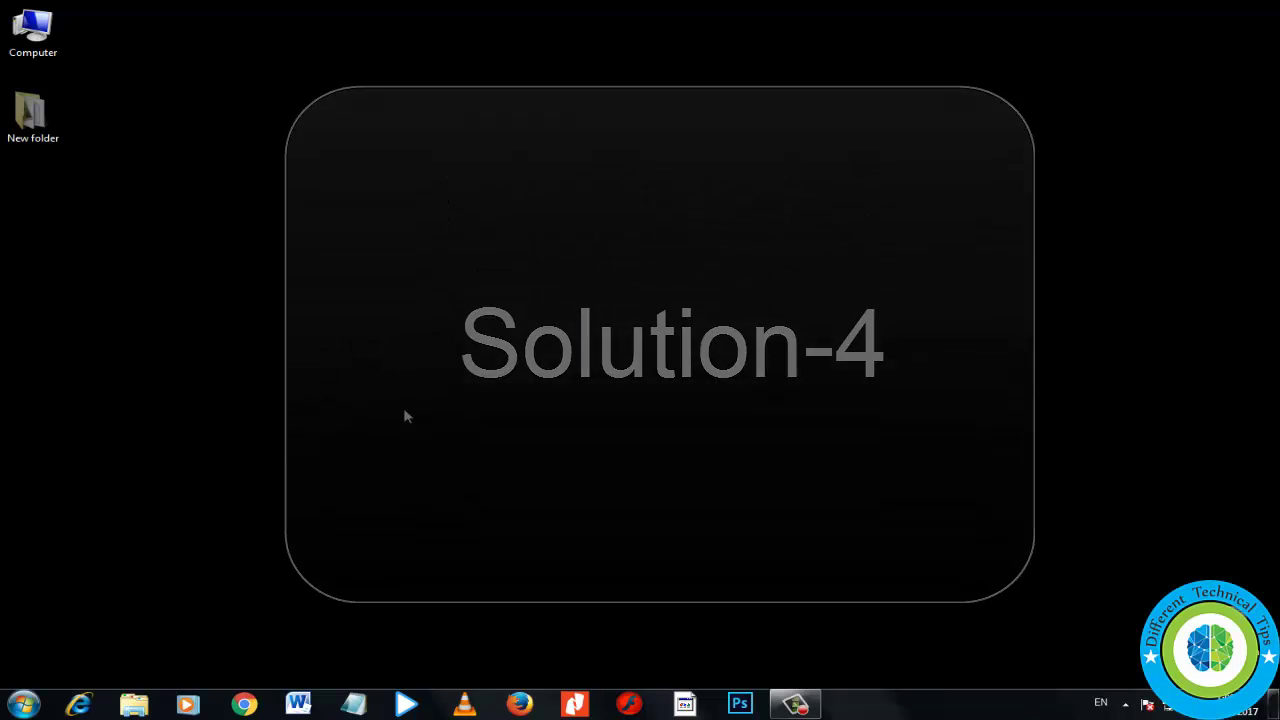
# Step: Browse to C:\Program Files\Google\Chrome\Application and select the chrome application file
pyautogui.doubleClick(43, 36)
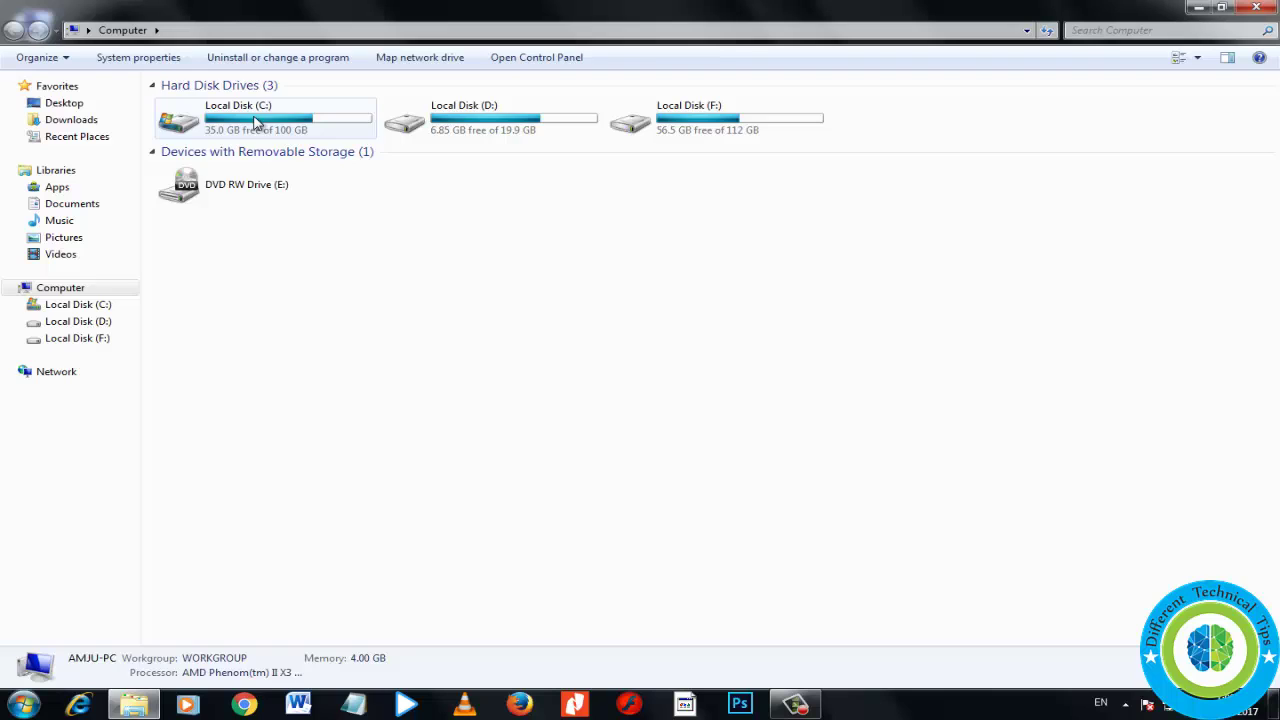
pyautogui.doubleClick(255, 121)
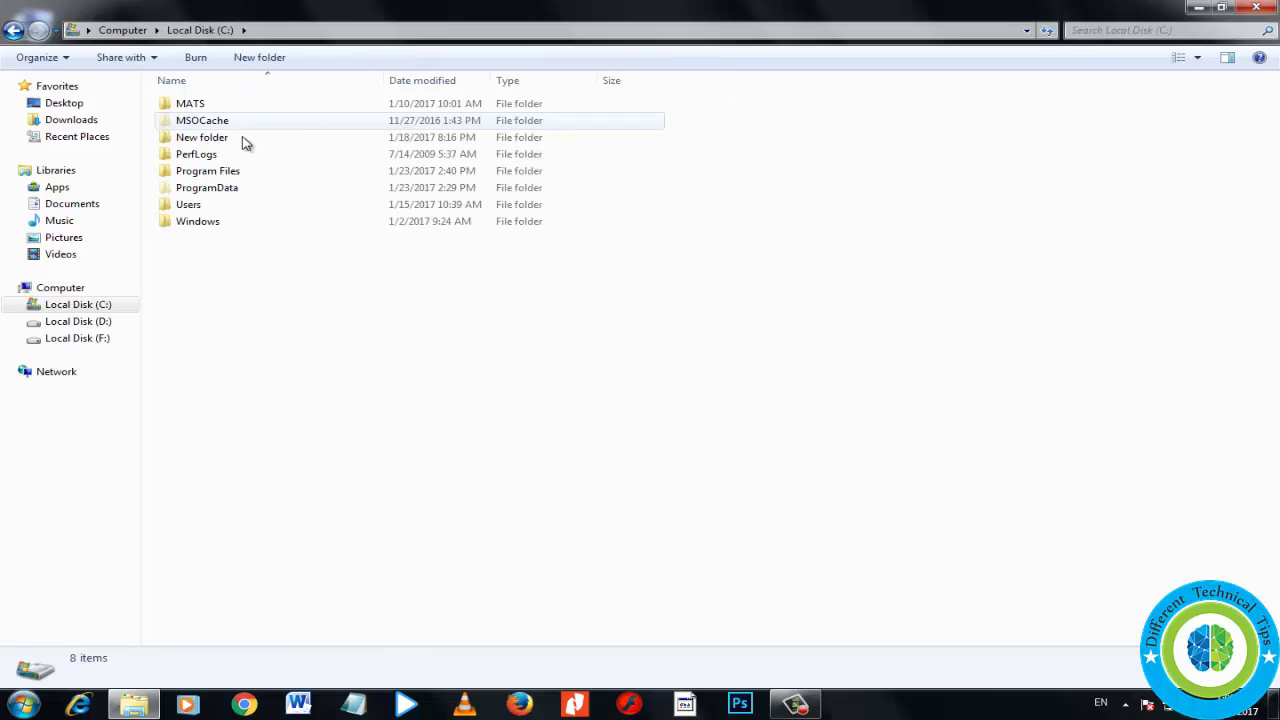
pyautogui.doubleClick(228, 175)
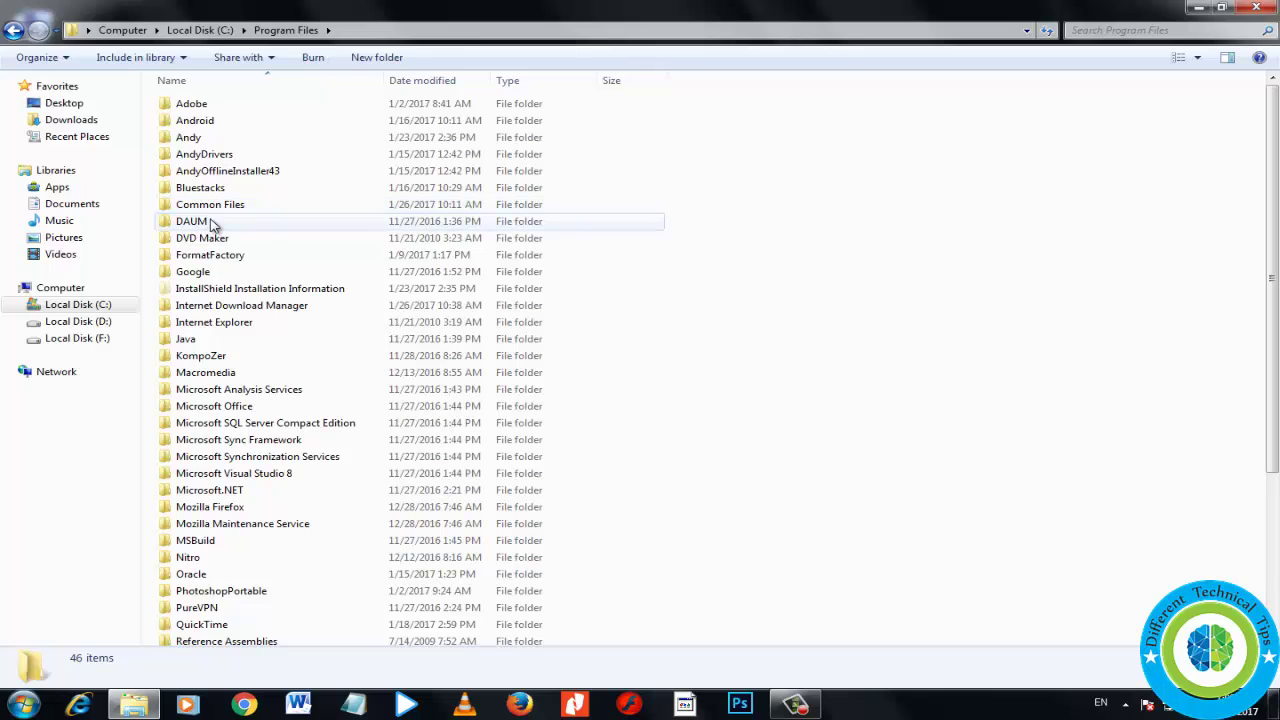
pyautogui.doubleClick(193, 272)
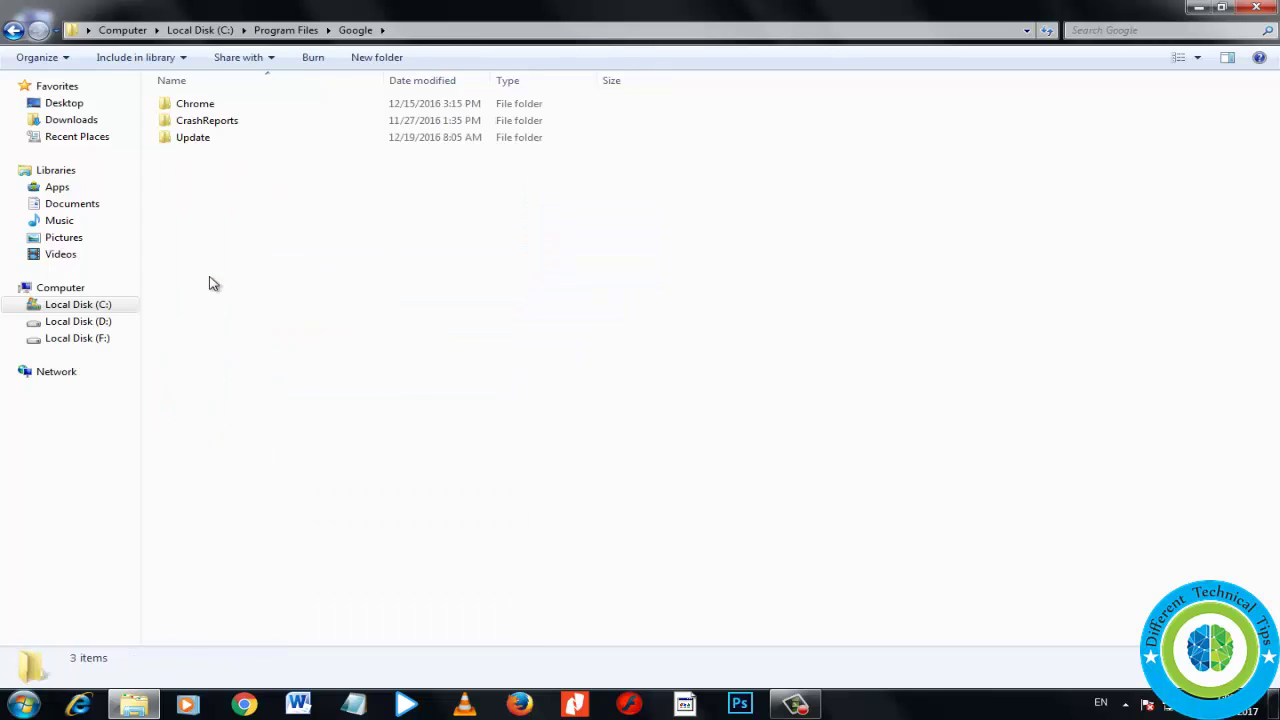
pyautogui.doubleClick(205, 108)
pyautogui.doubleClick(206, 108)
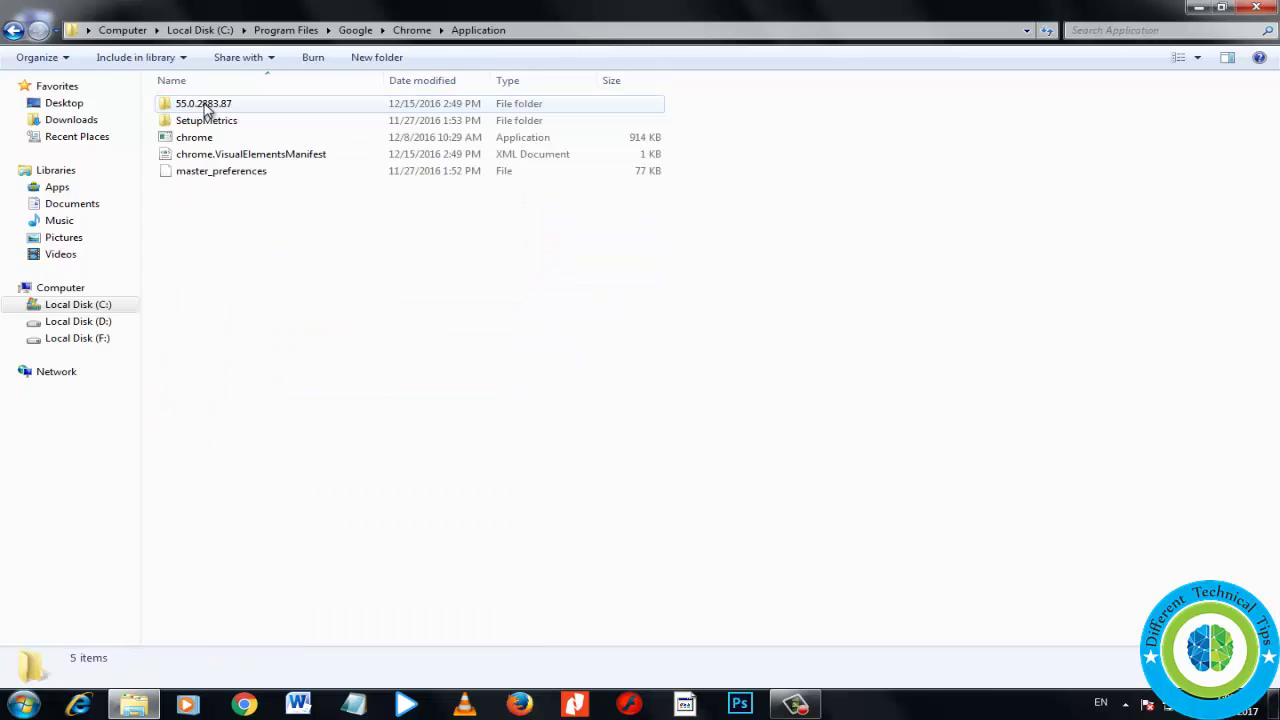
pyautogui.click(207, 140)
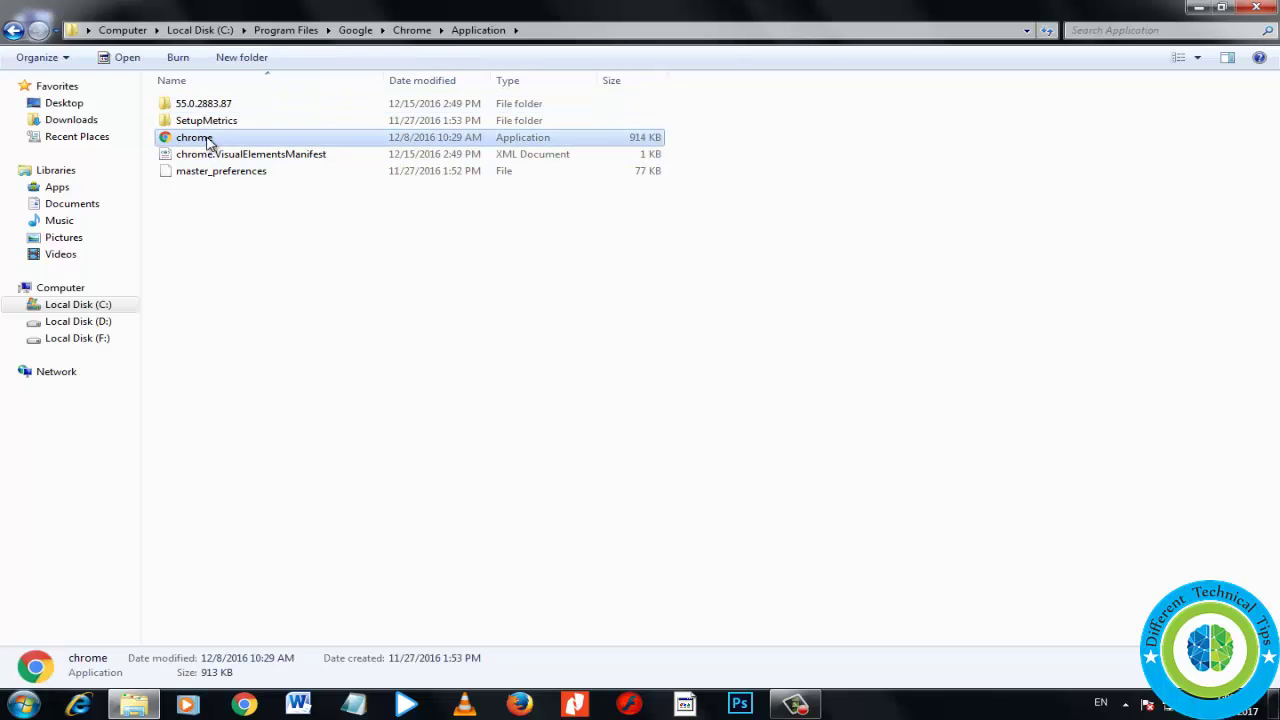
# Step: Open chrome's Properties, go to Security > Advanced, and choose Change Permissions
pyautogui.rightClick(208, 142)
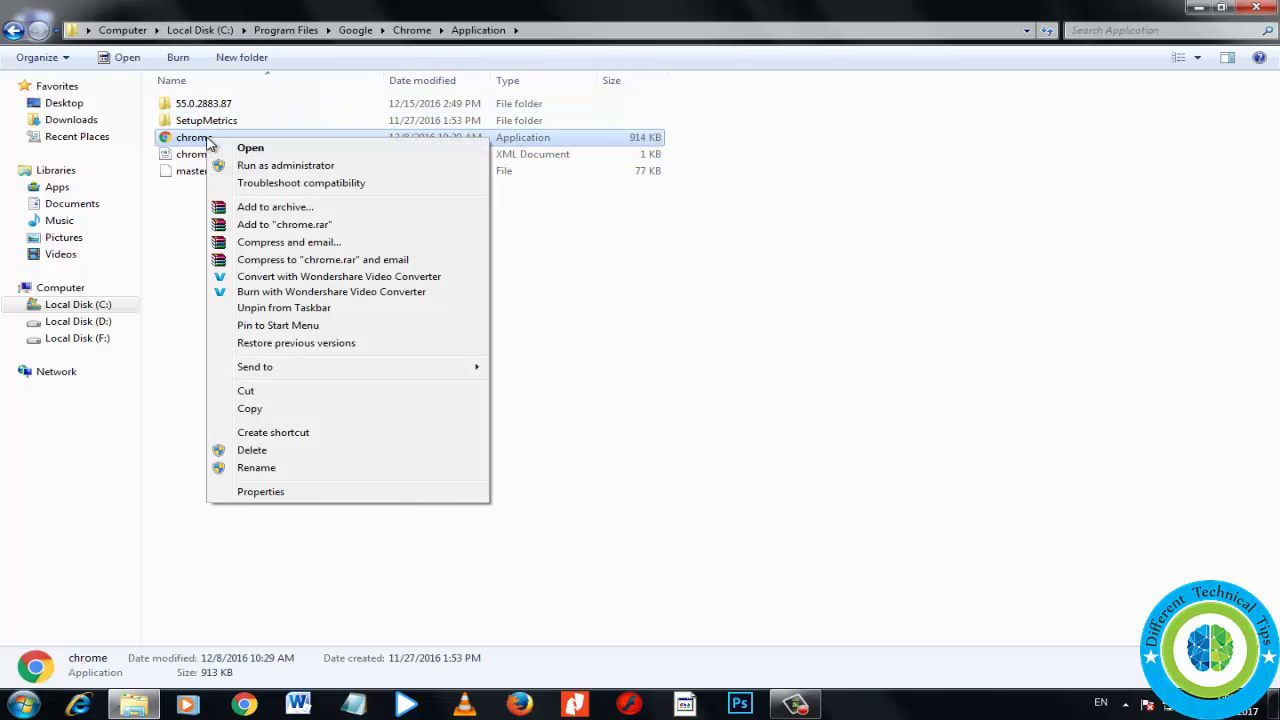
pyautogui.click(260, 492)
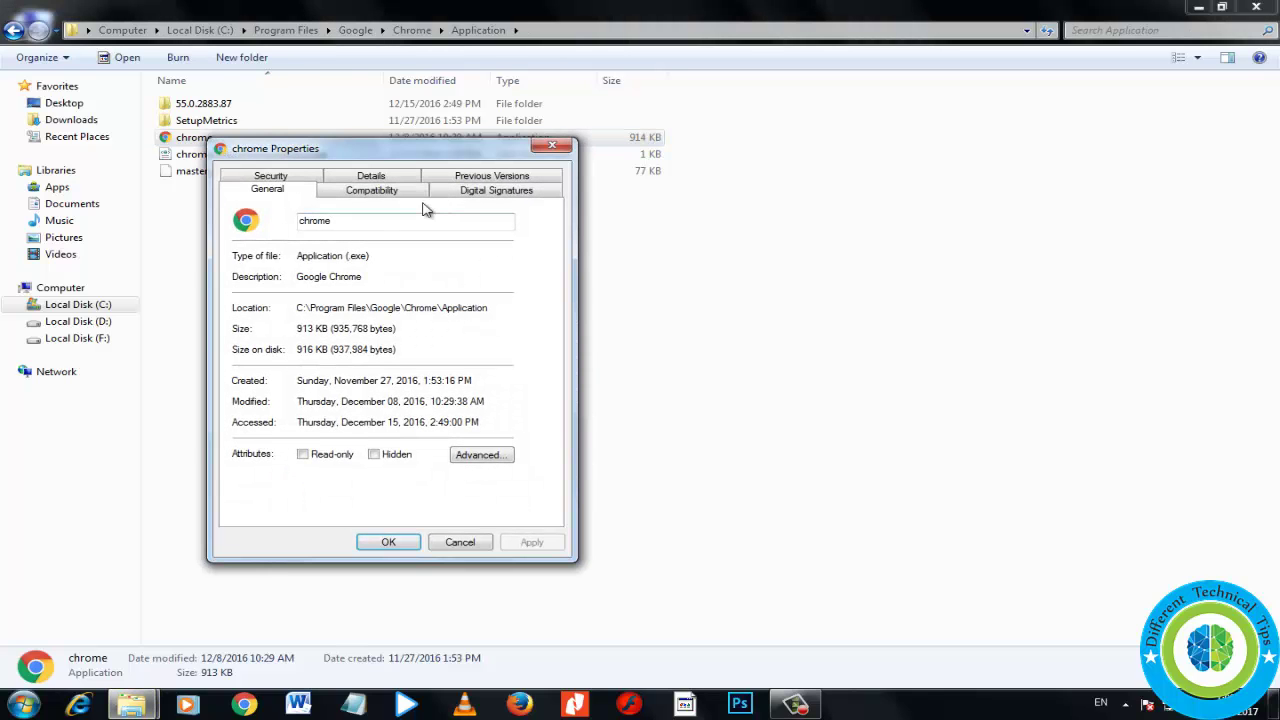
pyautogui.click(284, 177)
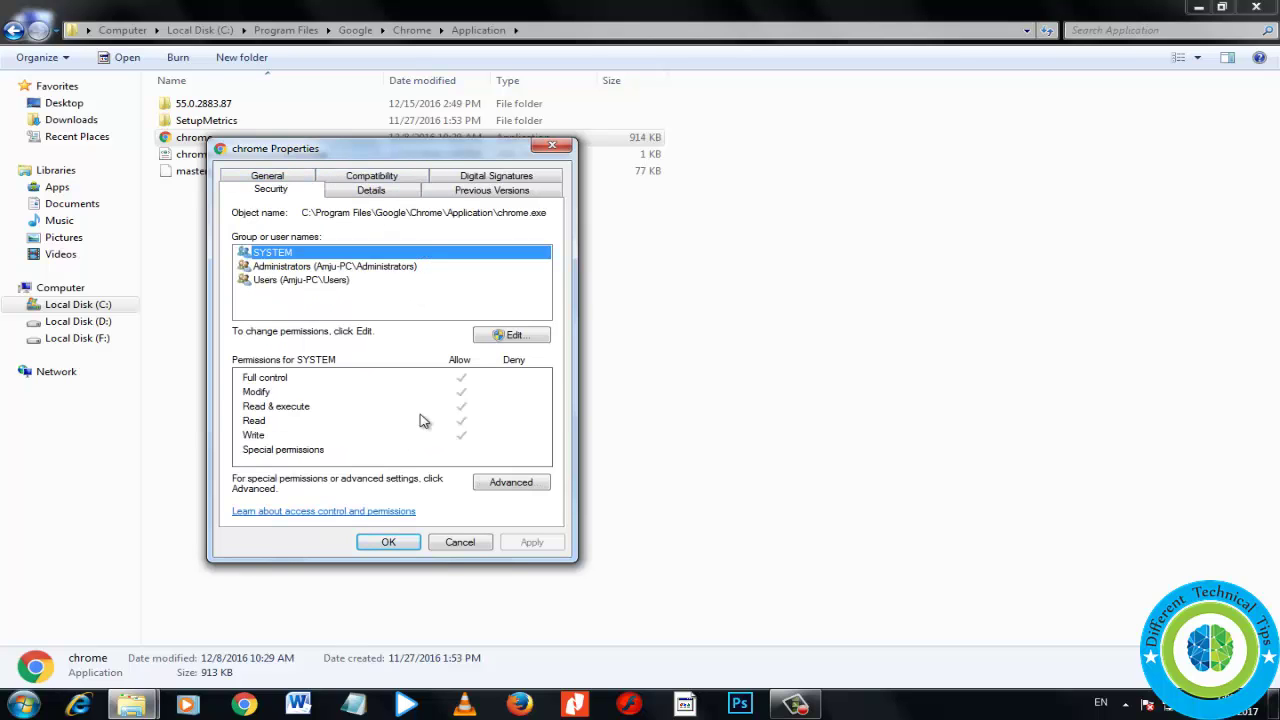
pyautogui.click(506, 485)
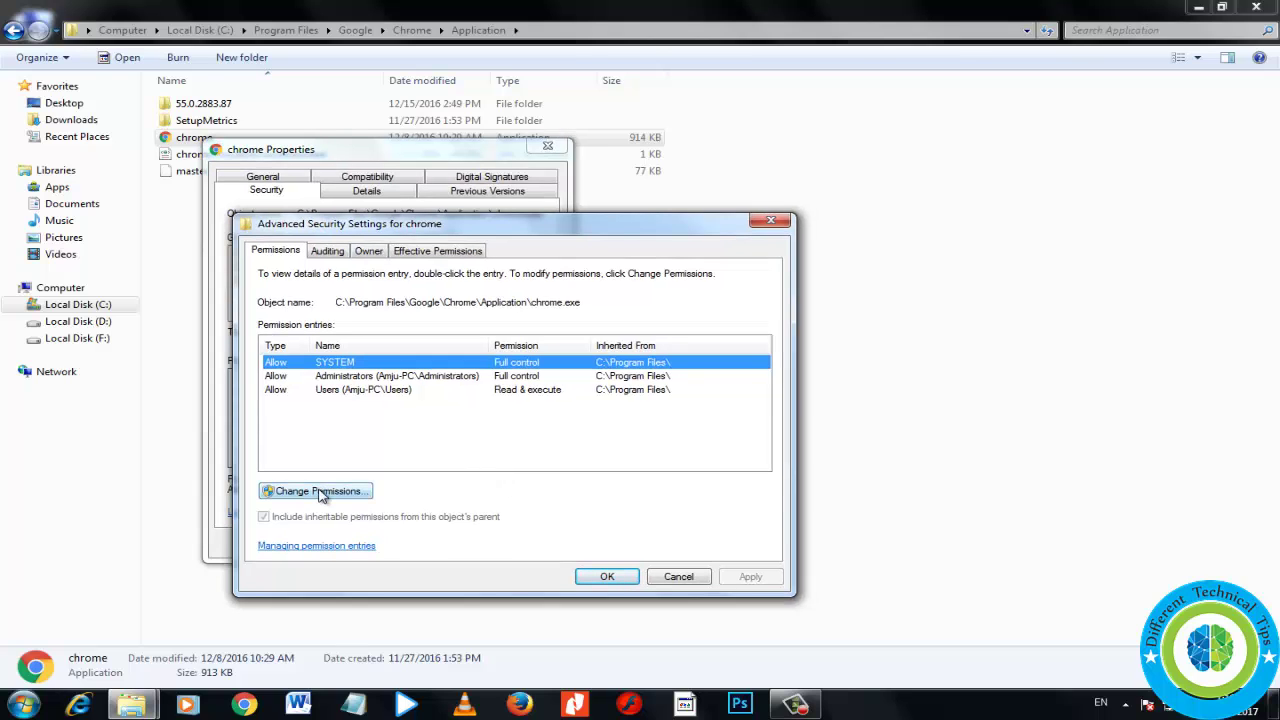
pyautogui.click(318, 491)
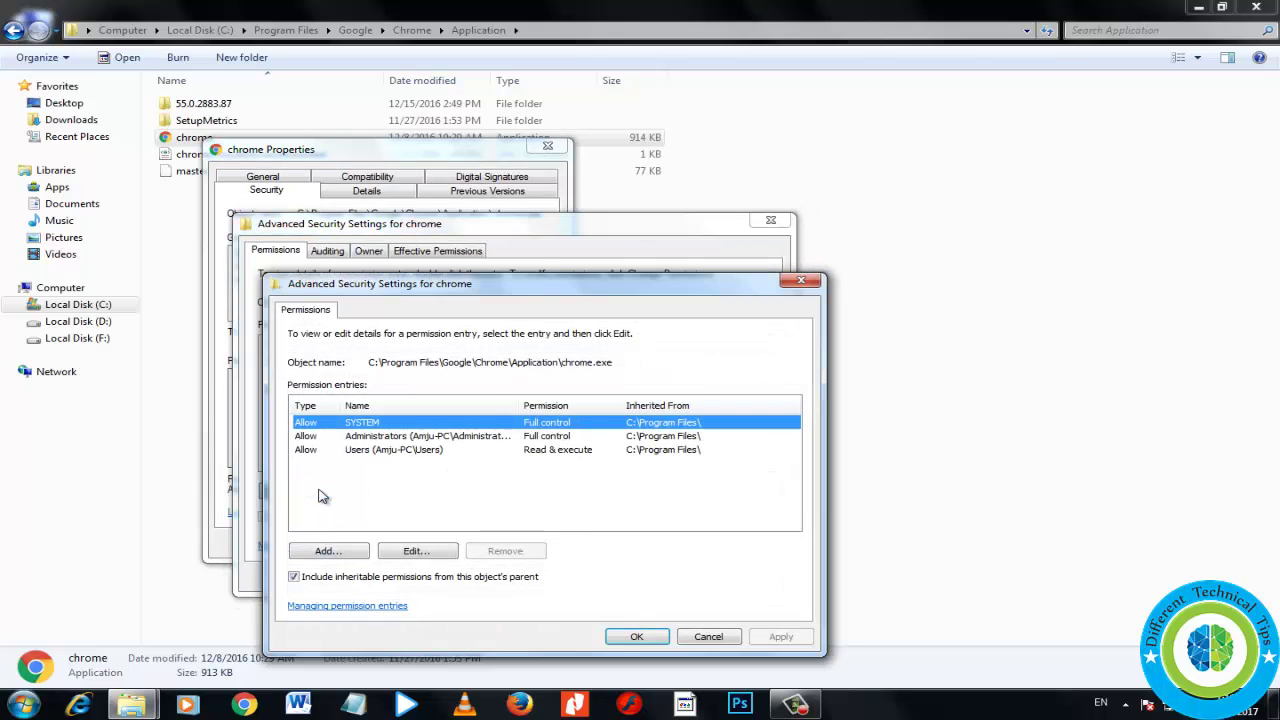
# Step: Add a new permission entry and pick the user's account using Check Names
pyautogui.click(330, 552)
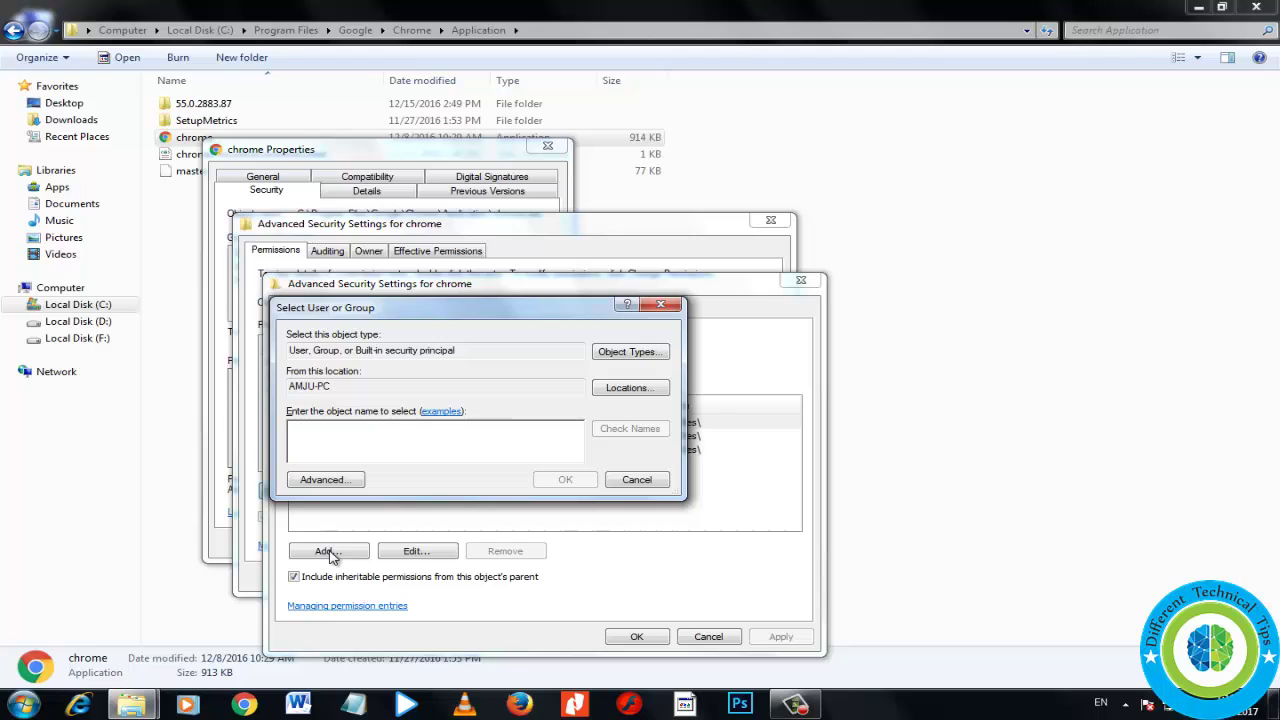
pyautogui.write('amju')
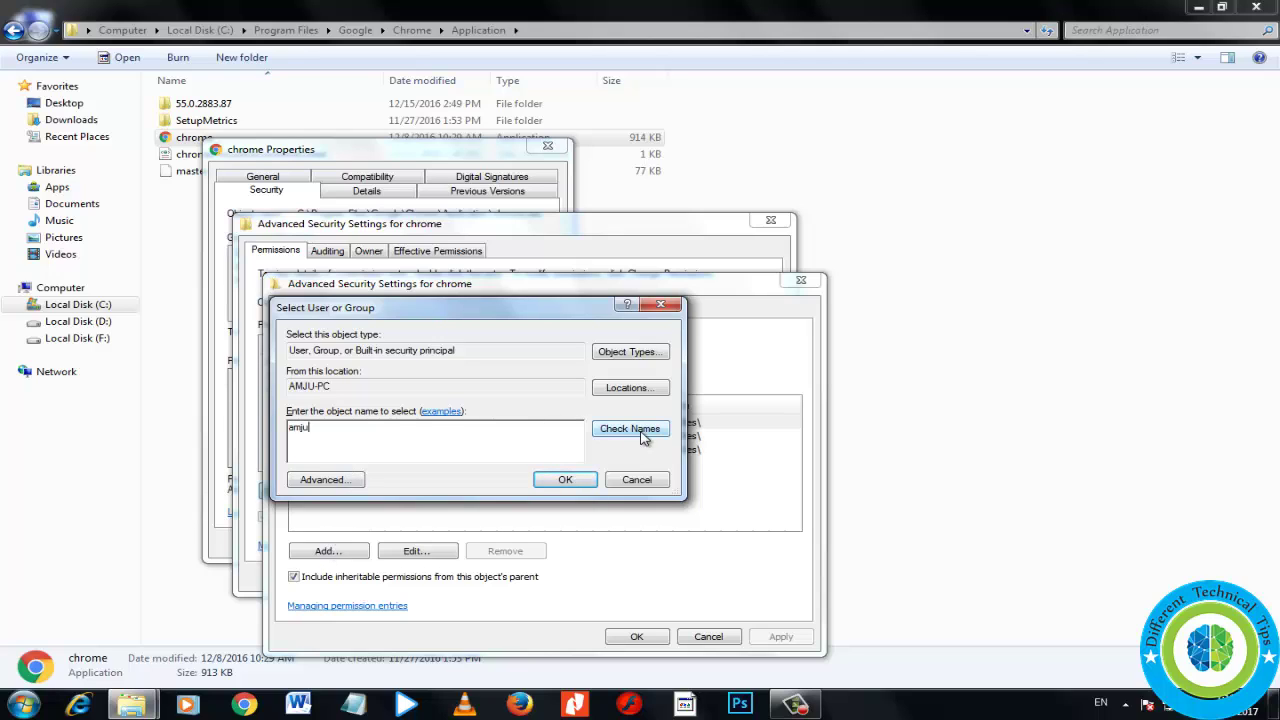
pyautogui.click(630, 429)
pyautogui.moveTo(357, 427); pyautogui.dragTo(292, 427)
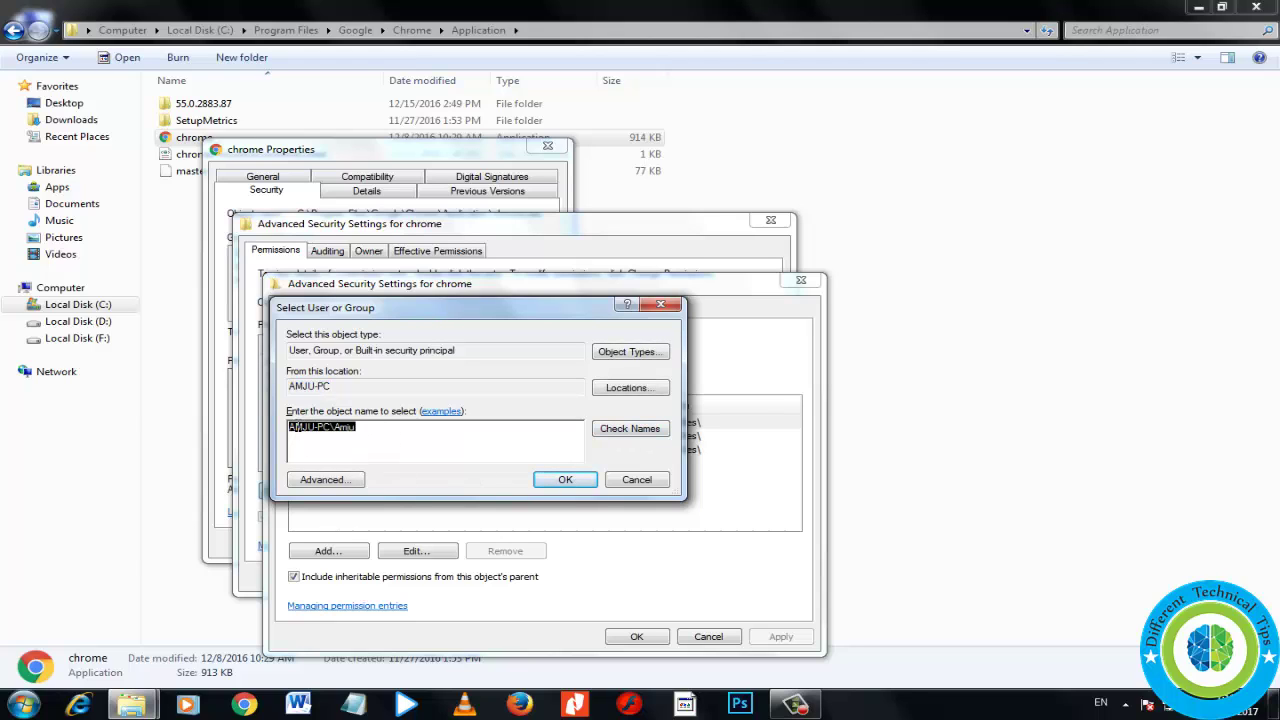
pyautogui.click(373, 428)
pyautogui.click(566, 482)
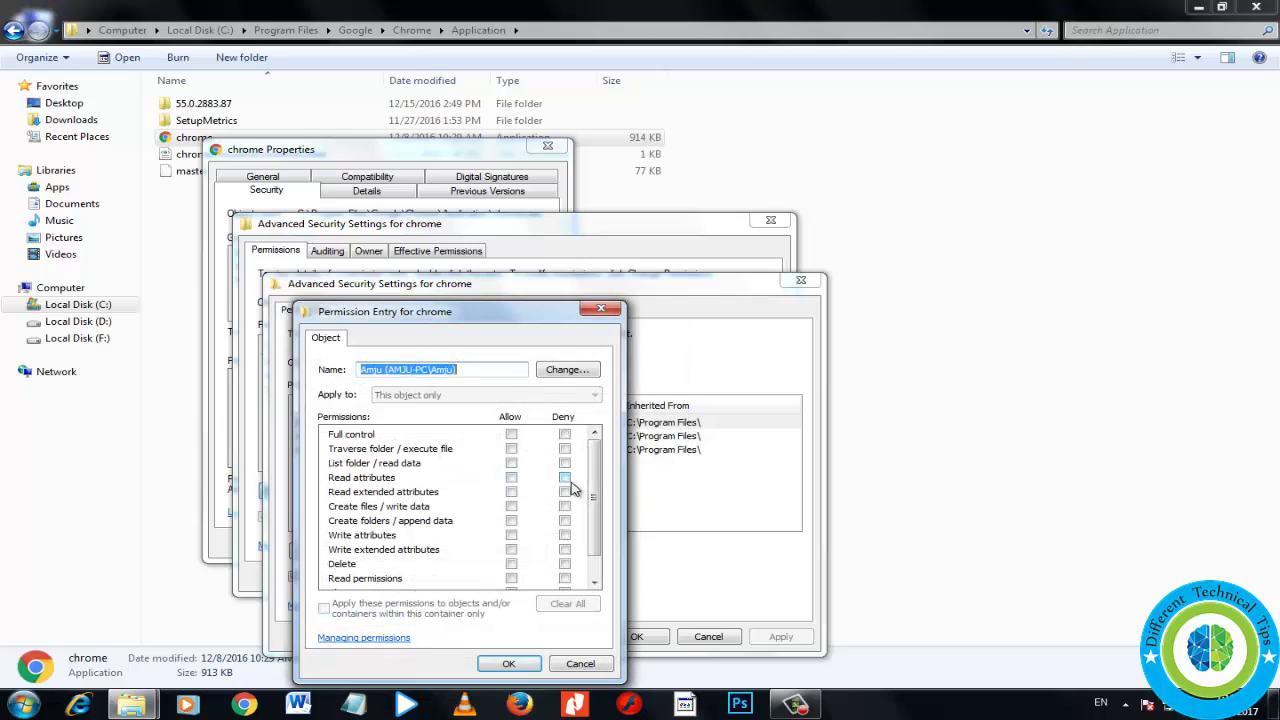
# Step: Allow Full control for that account and confirm the entry with OK
pyautogui.click(511, 434)
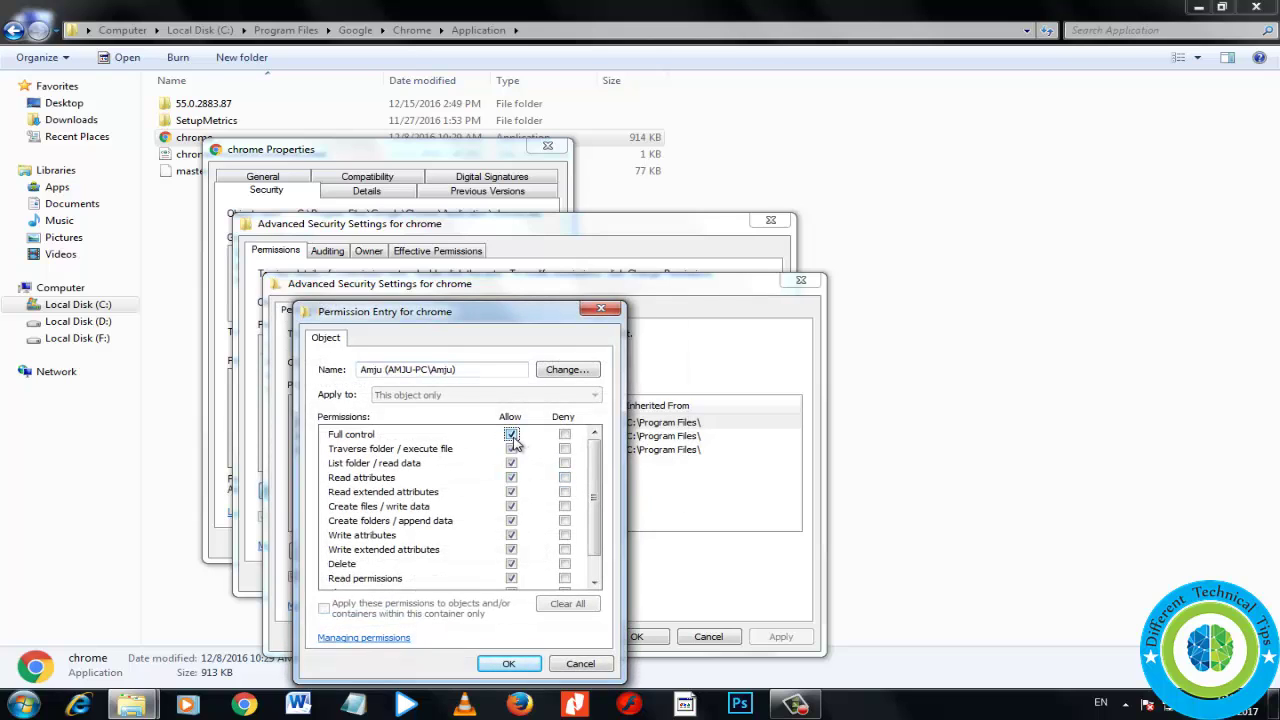
pyautogui.click(521, 666)
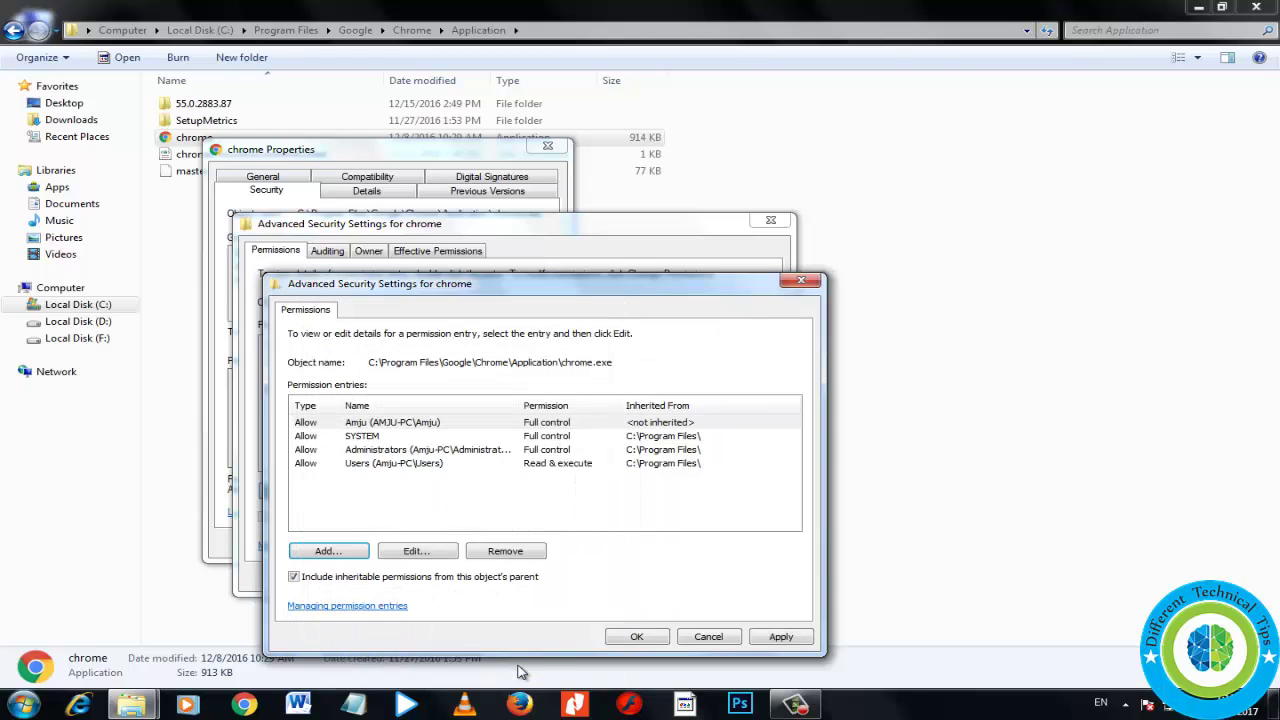
pyautogui.click(782, 638)
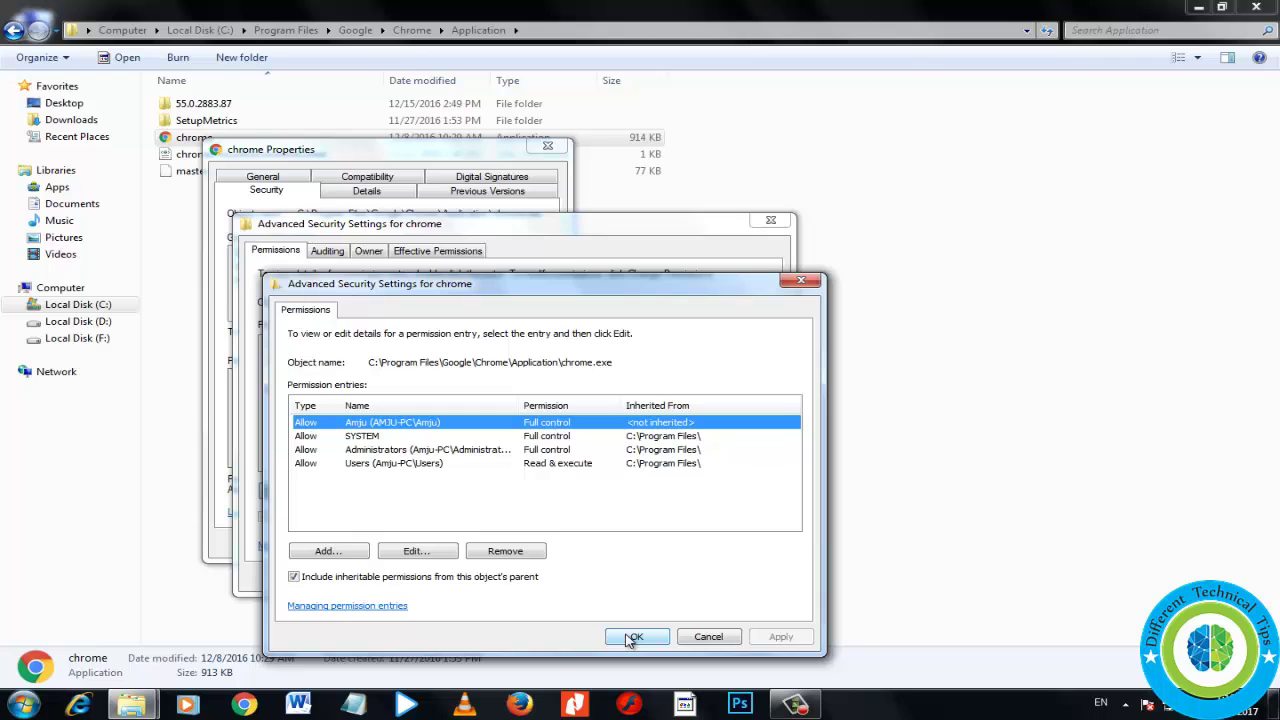
pyautogui.click(630, 640)
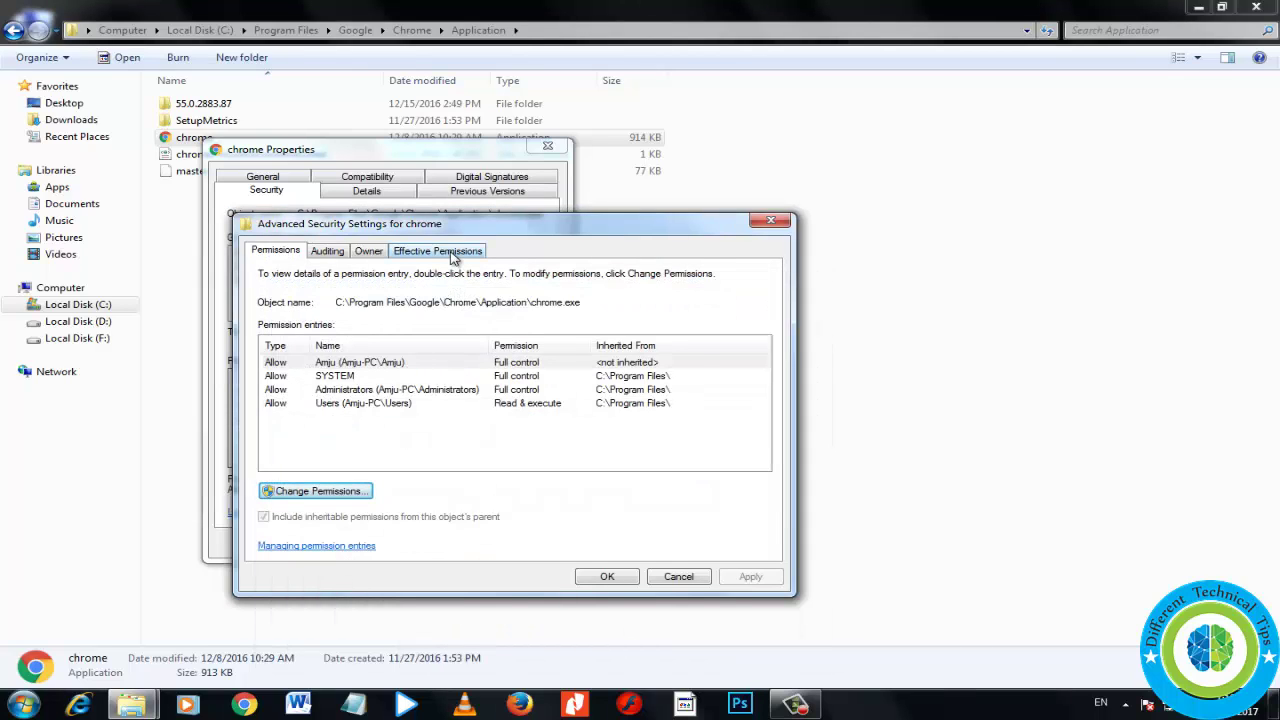
# Step: Check the user account's effective permissions on chrome.exe, confirming all are granted
pyautogui.click(452, 256)
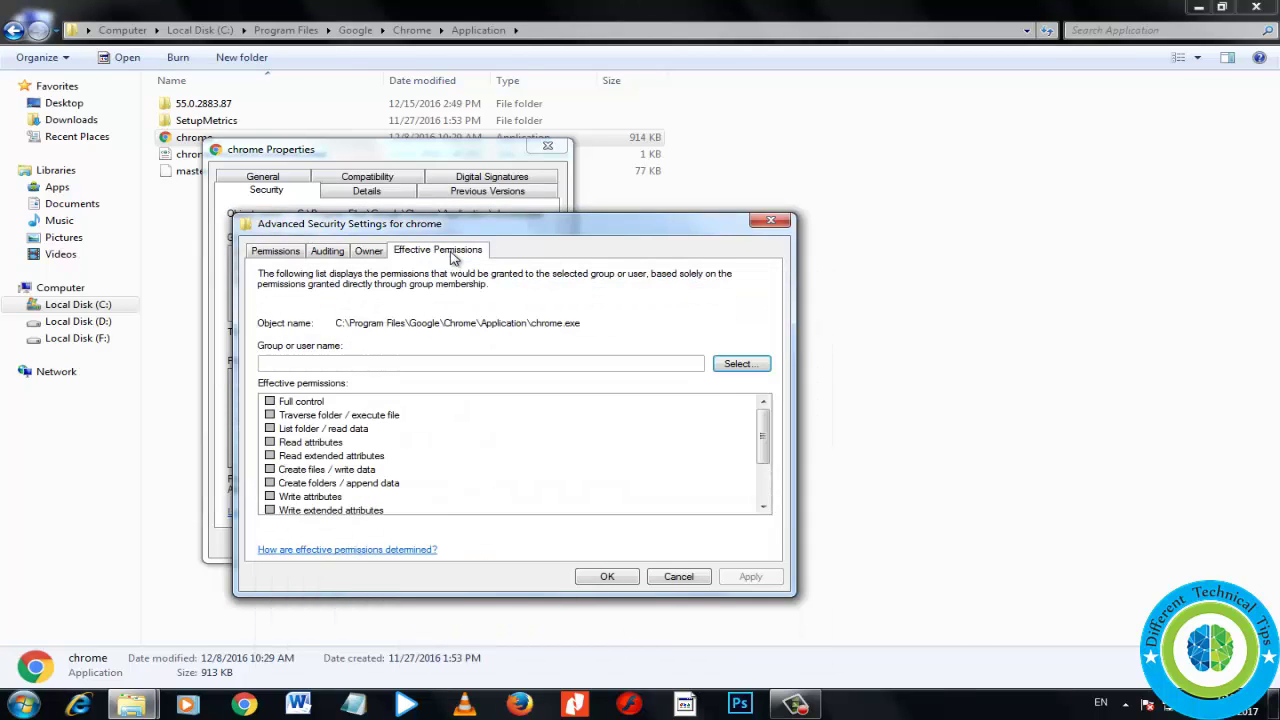
pyautogui.click(739, 365)
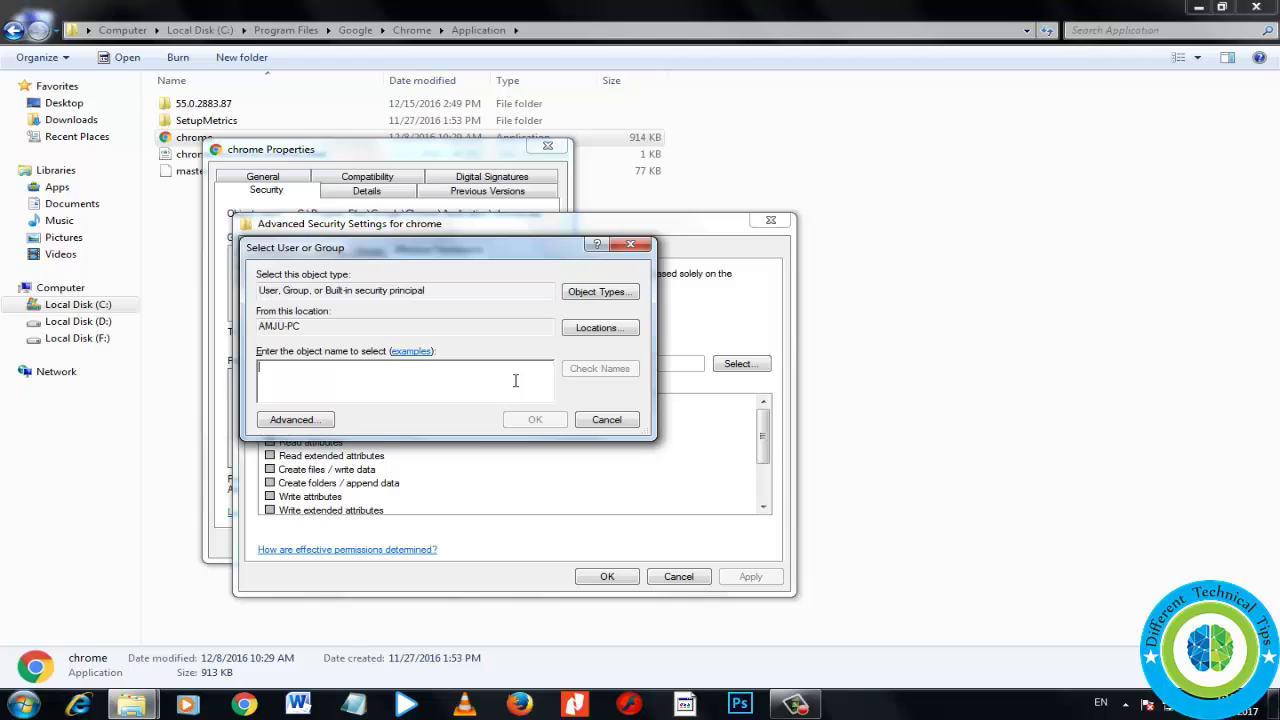
pyautogui.write('amju')
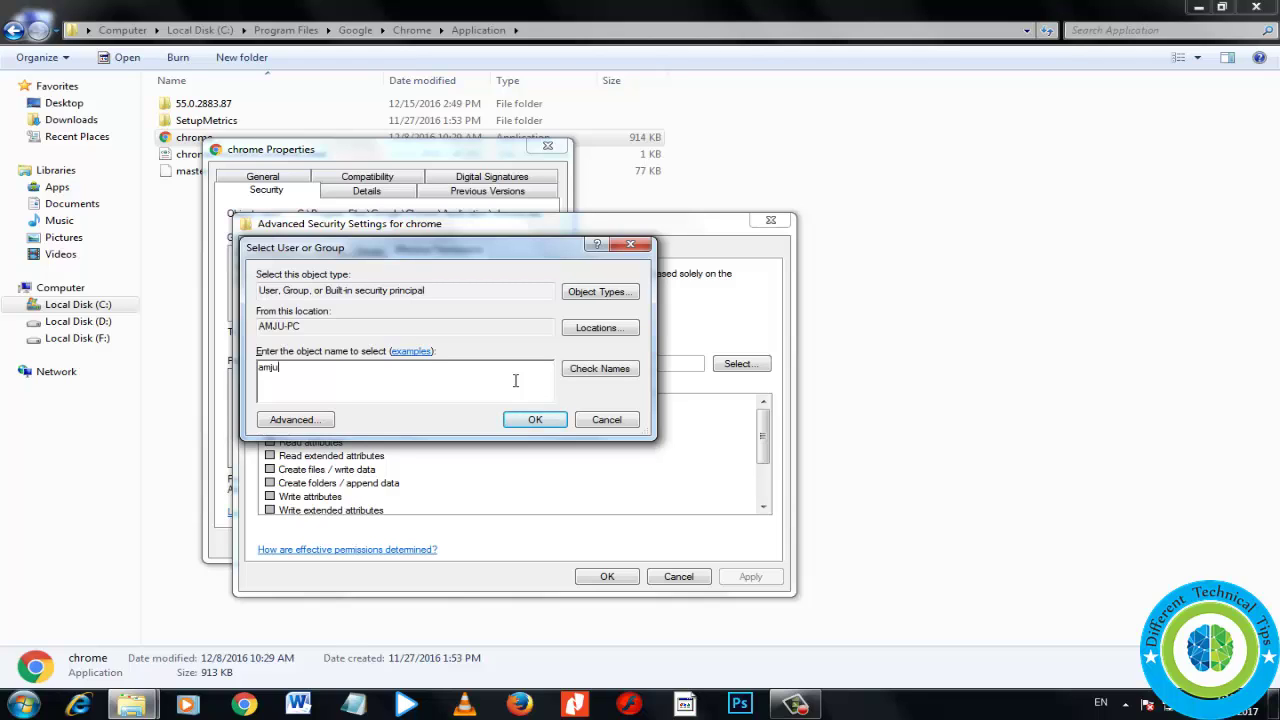
pyautogui.click(610, 373)
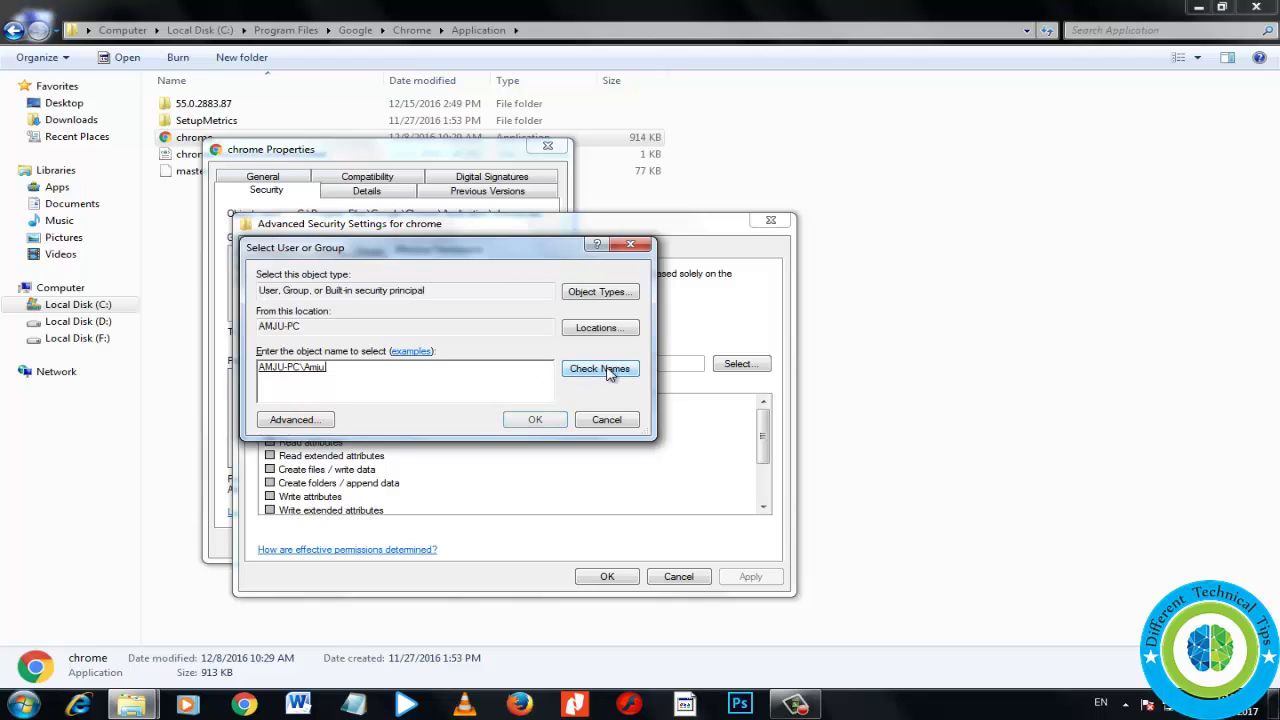
pyautogui.click(534, 420)
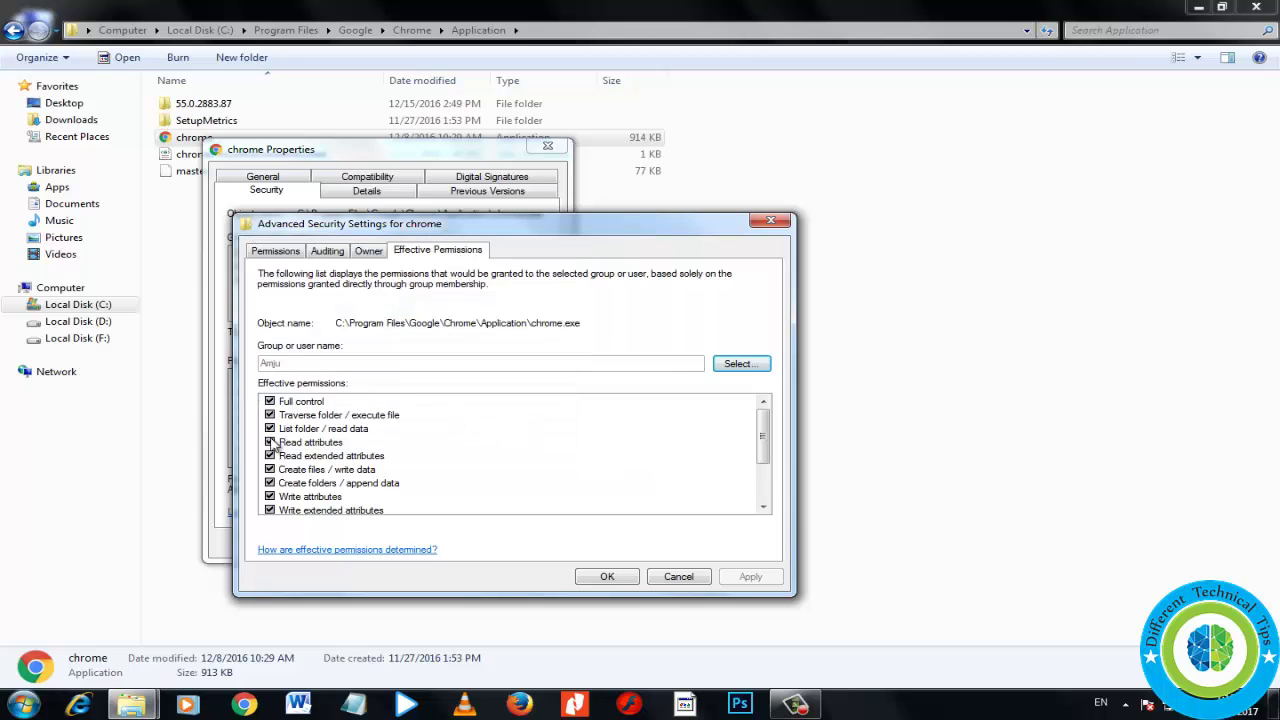
# Step: Close Advanced Security Settings and chrome Properties with OK, then clear the file selection
pyautogui.click(605, 577)
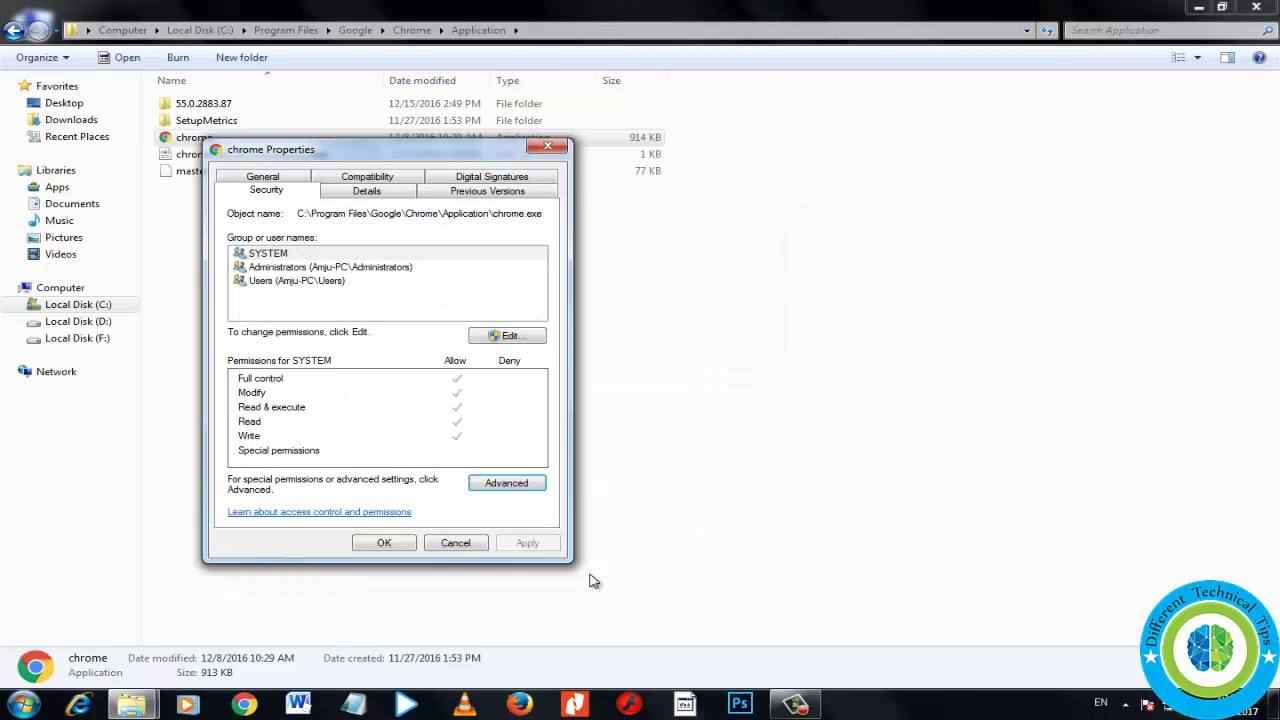
pyautogui.click(393, 548)
pyautogui.click(393, 548)
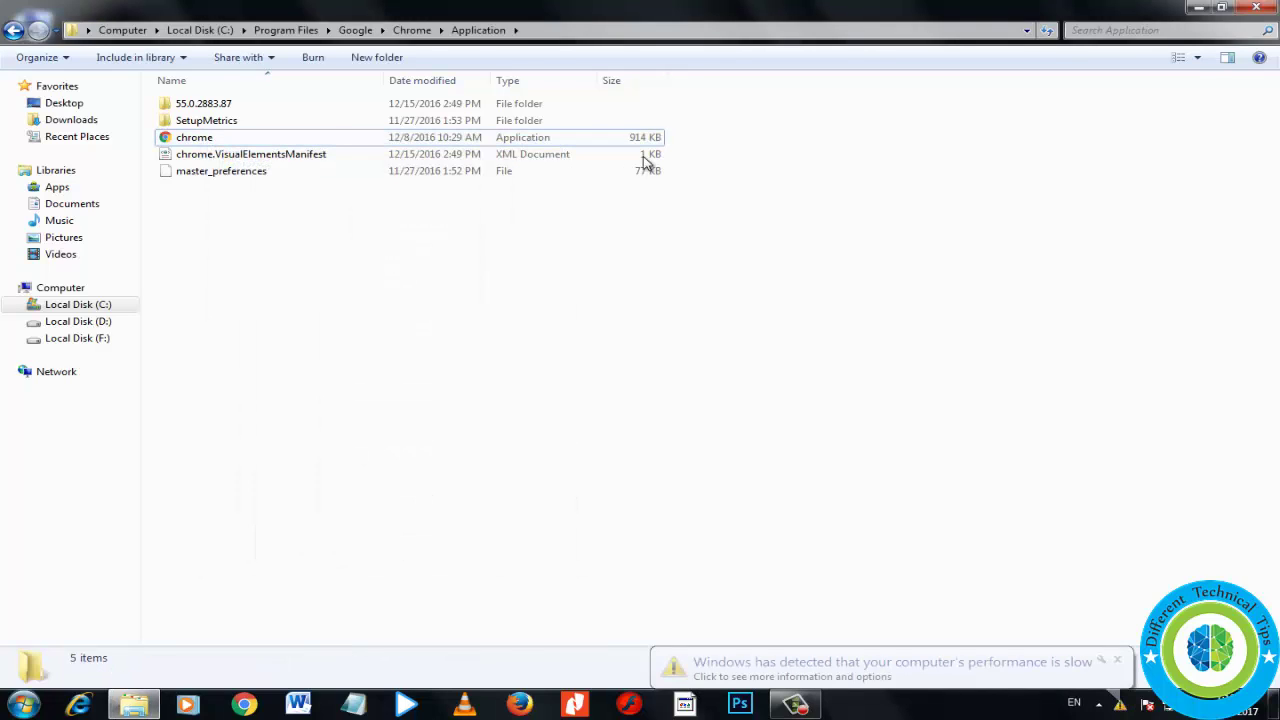
# Step: Close the Application folder window and bring up the Start menu's Shut down options
pyautogui.click(1258, 9)
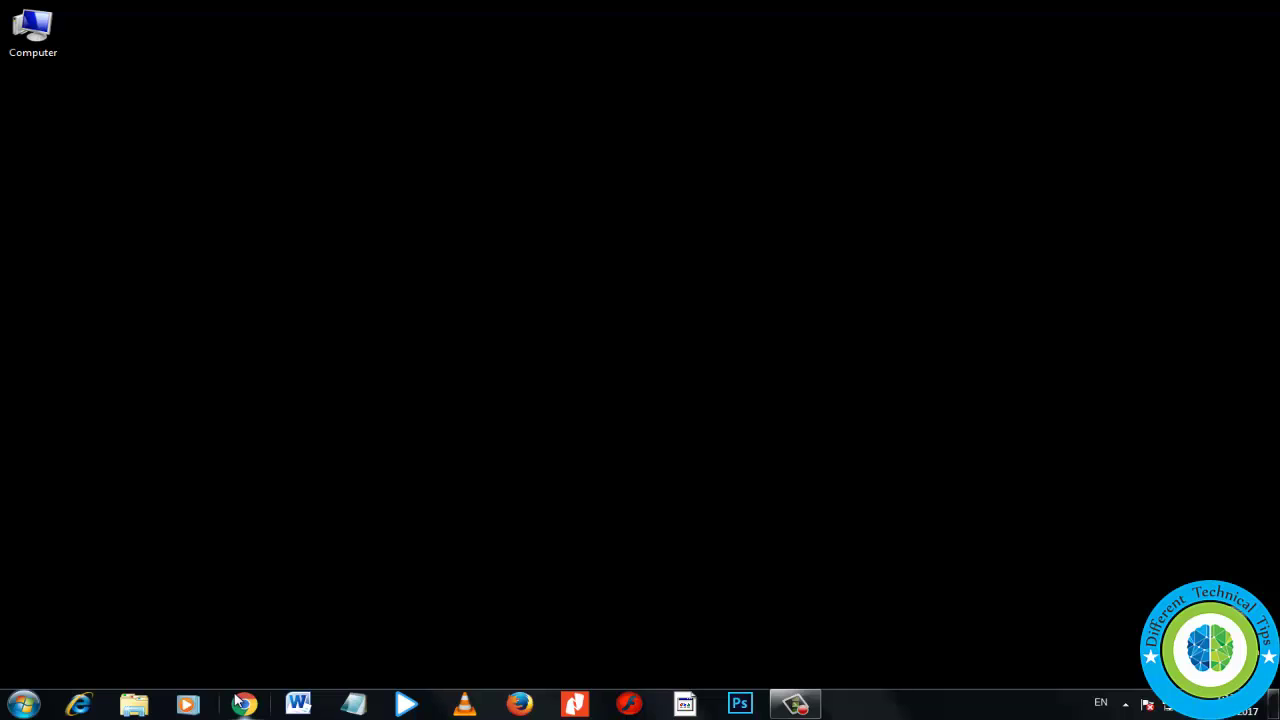
pyautogui.click(24, 705)
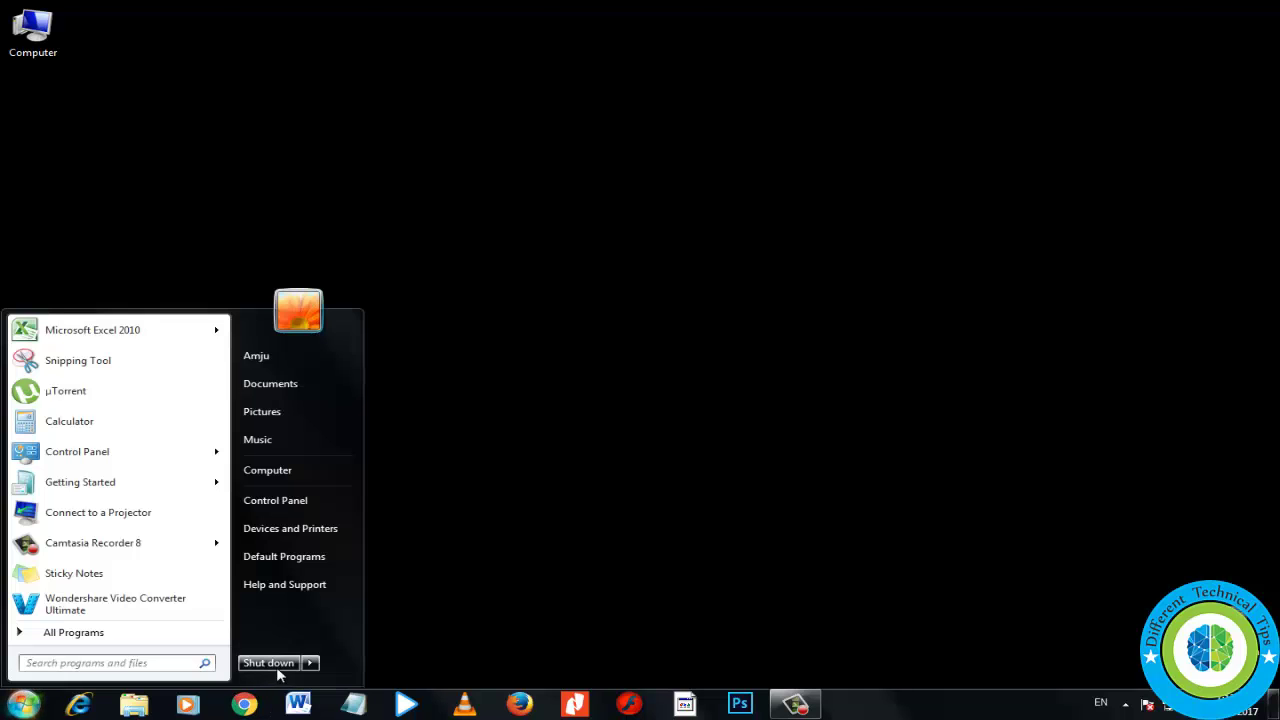
pyautogui.moveTo(310, 663)
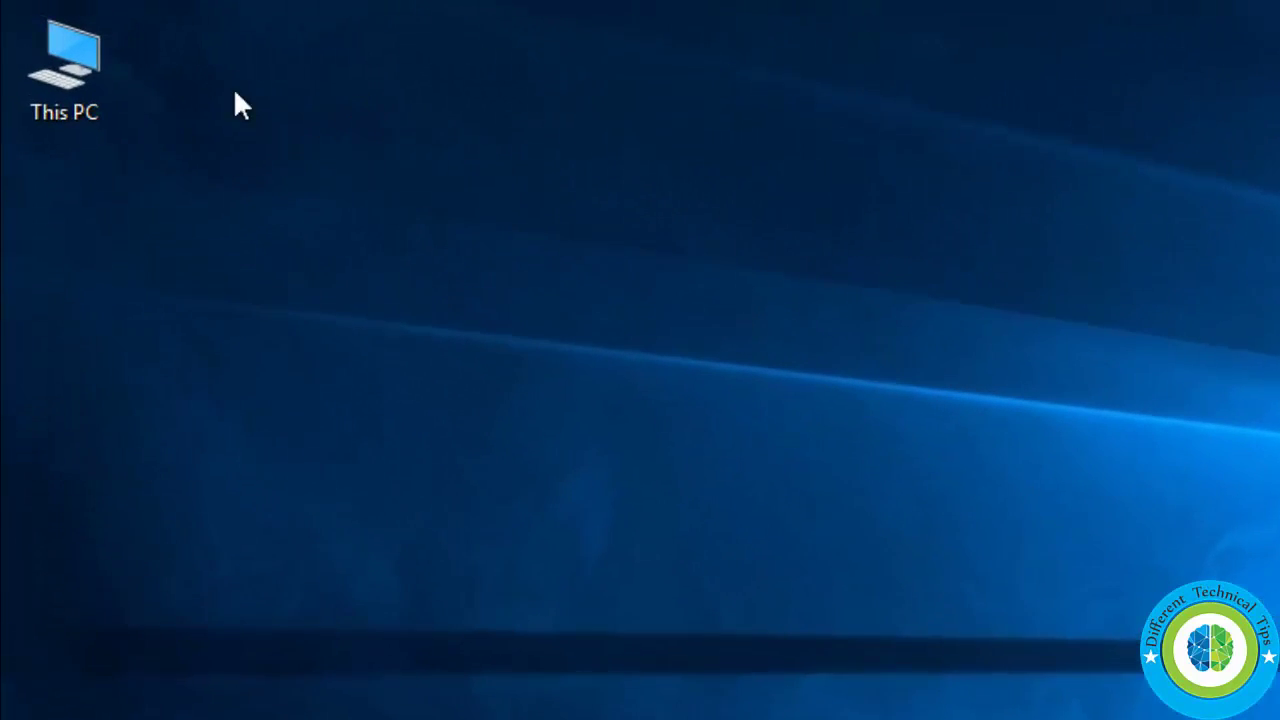
# Step: Browse to C:\Program Files\Google\Chrome\Application\55.0.2883.87 in File Explorer
pyautogui.doubleClick(70, 64)
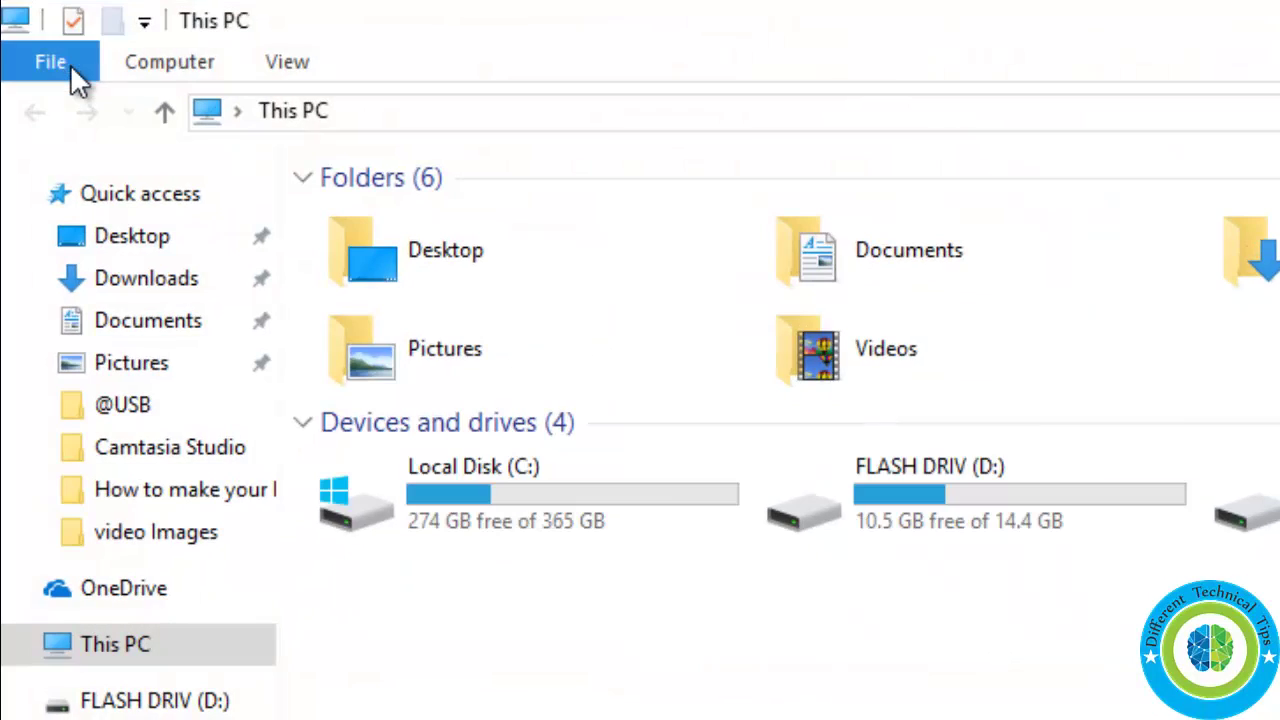
pyautogui.doubleClick(484, 489)
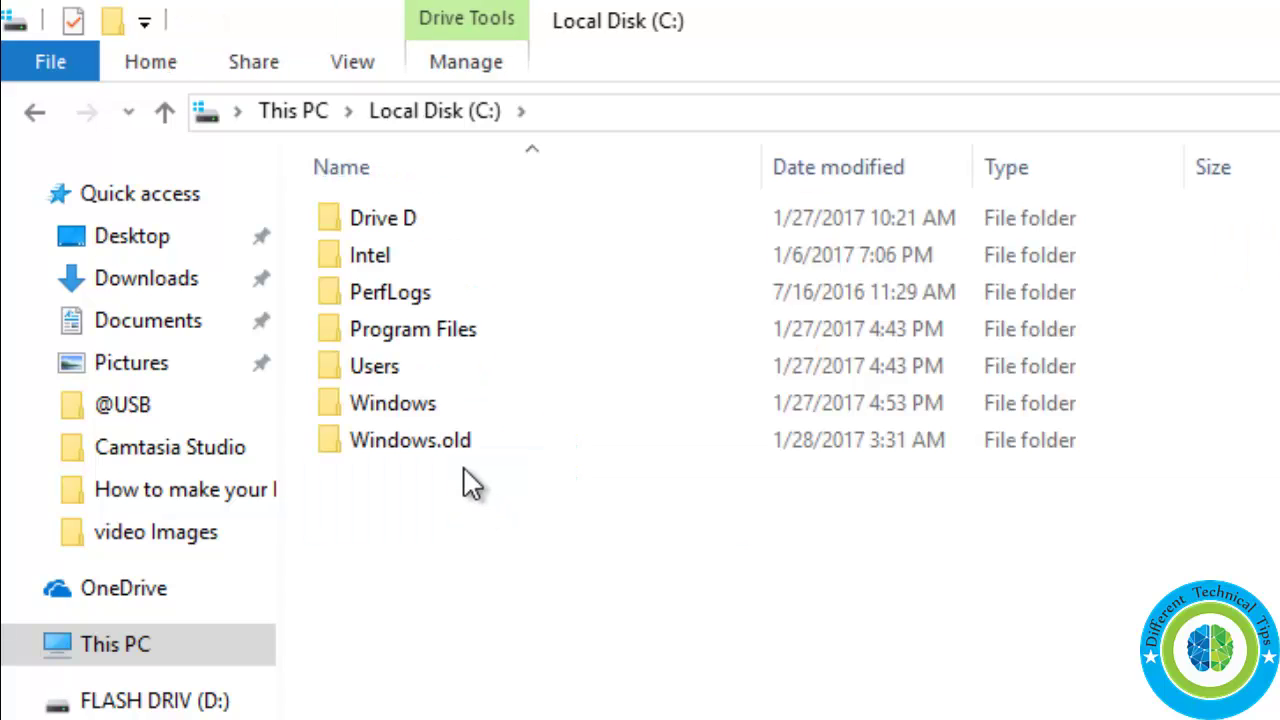
pyautogui.doubleClick(422, 333)
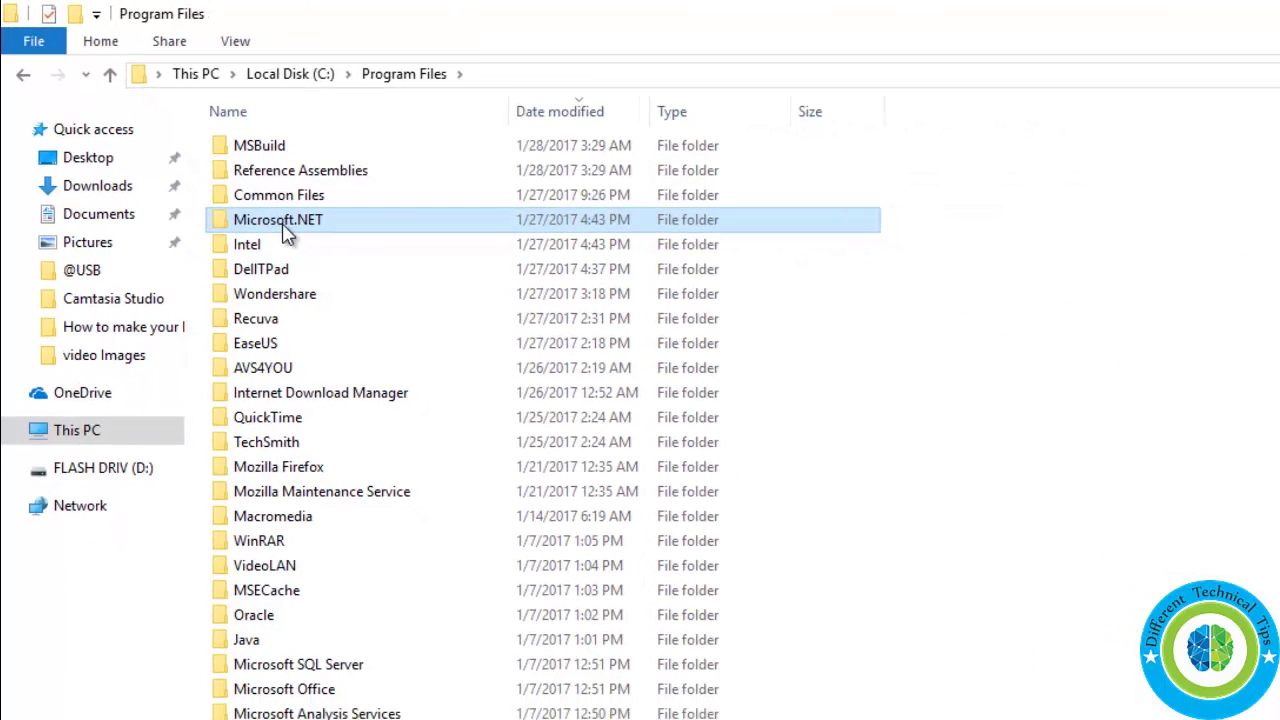
pyautogui.scroll(-4, 285, 232)
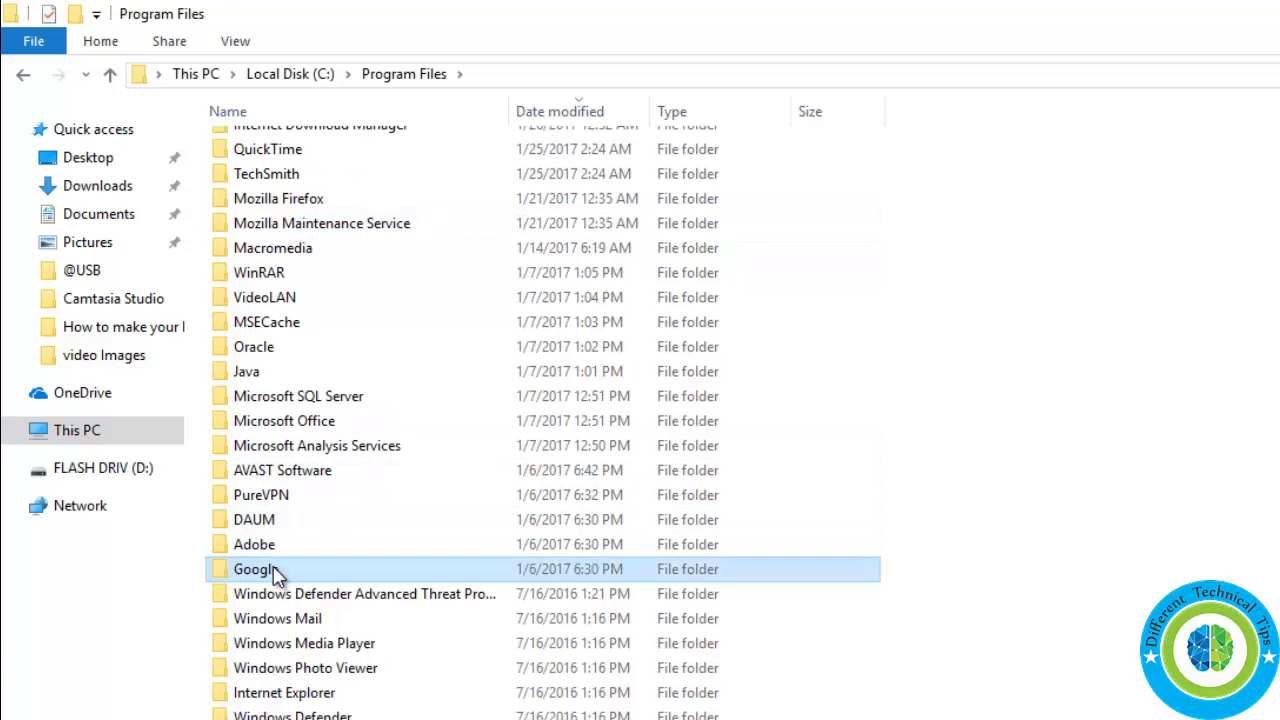
pyautogui.doubleClick(274, 570)
pyautogui.doubleClick(365, 198)
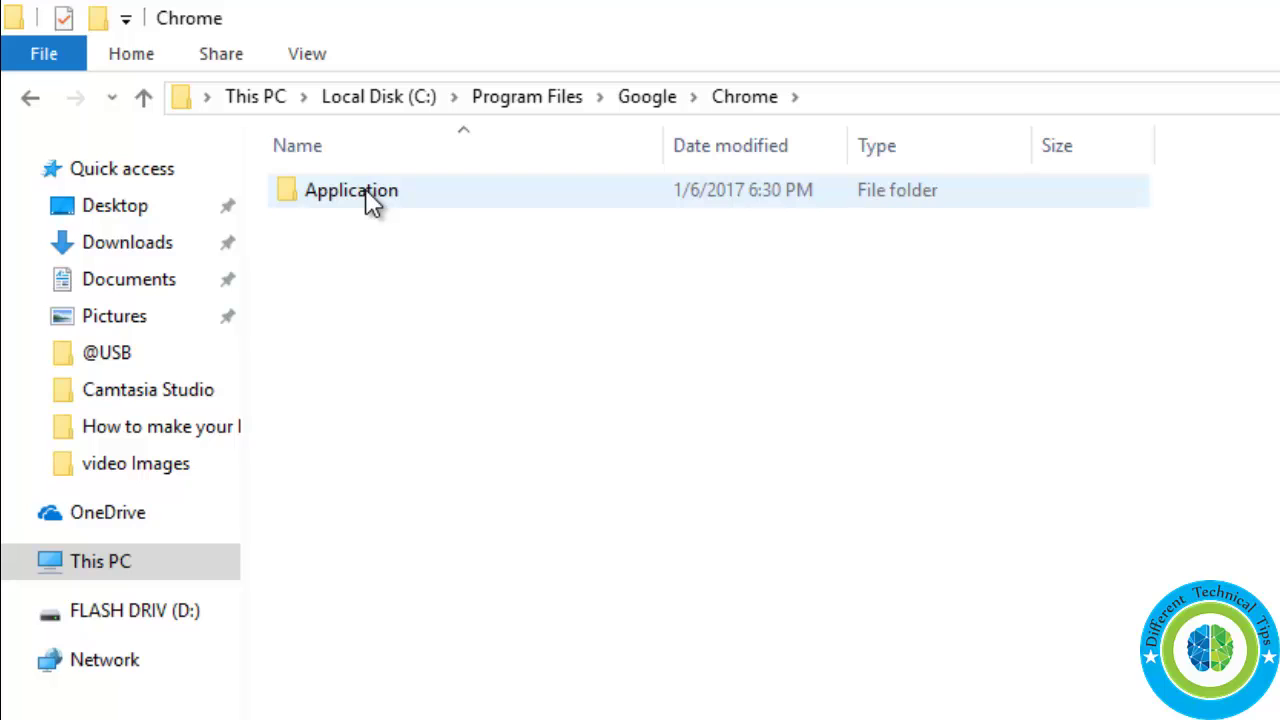
pyautogui.doubleClick(370, 192)
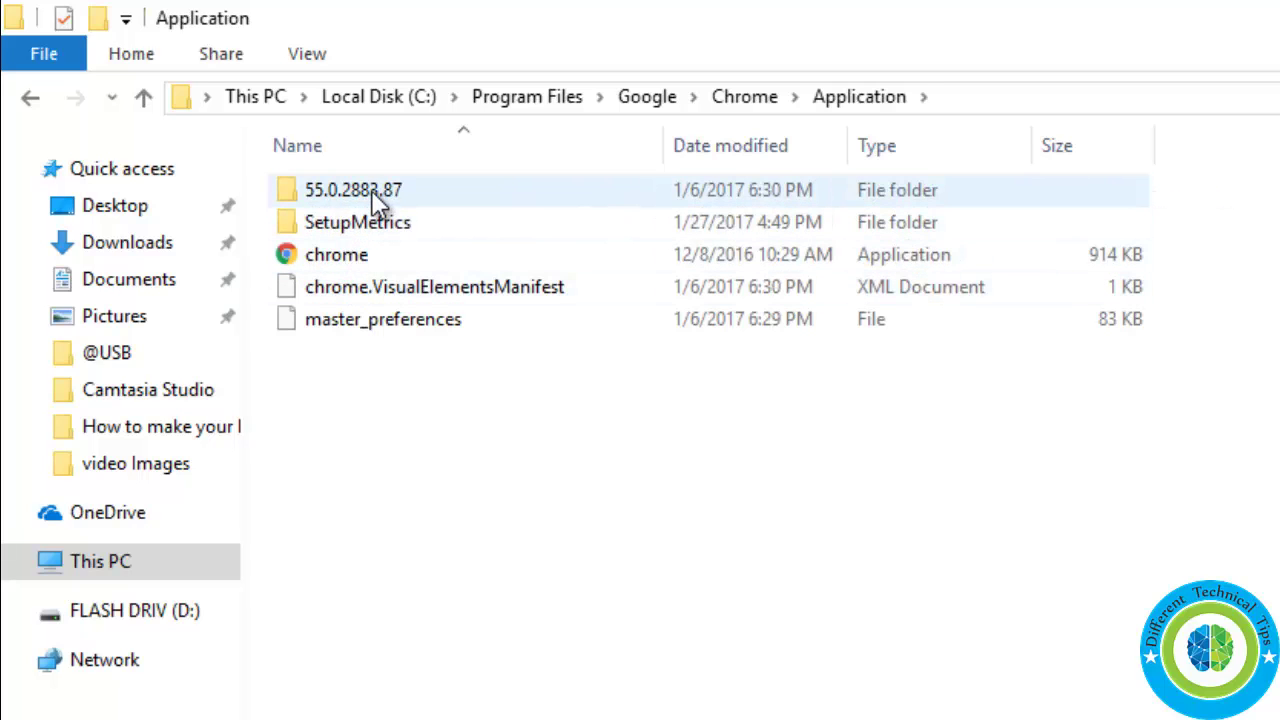
pyautogui.doubleClick(372, 194)
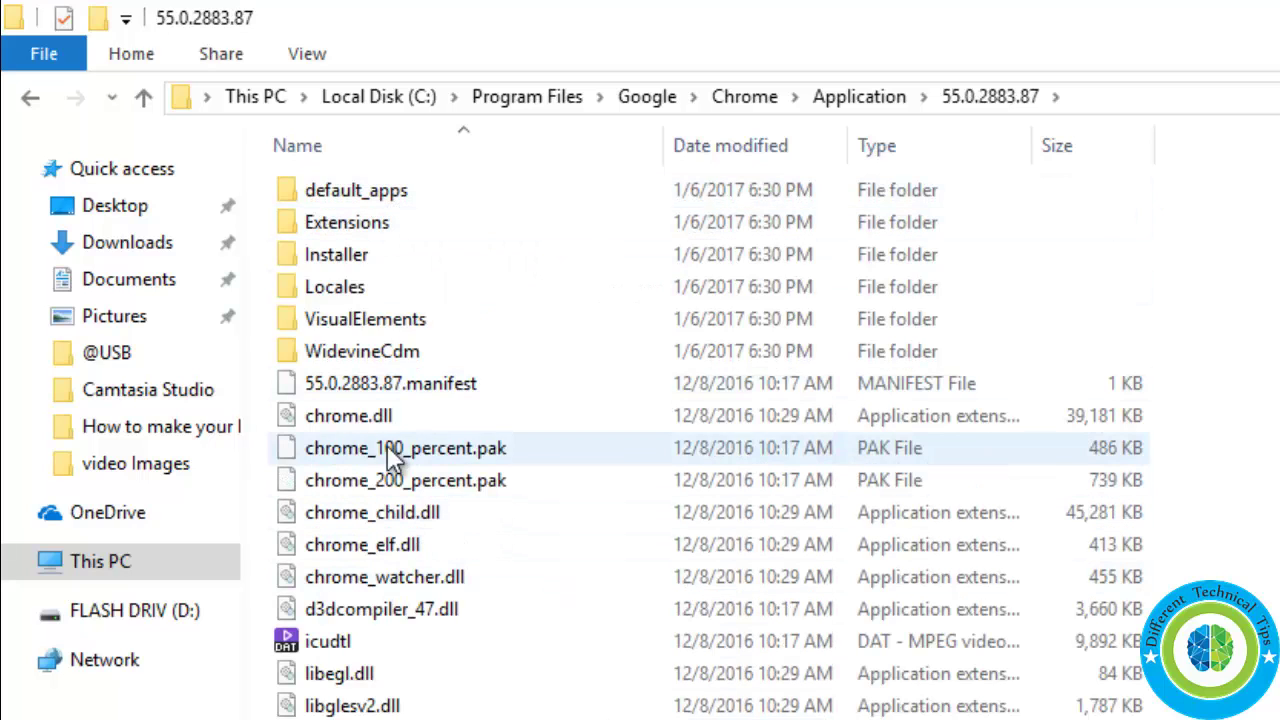
# Step: Delete chrome.dll from the 55.0.2883.87 version folder
pyautogui.click(375, 414)
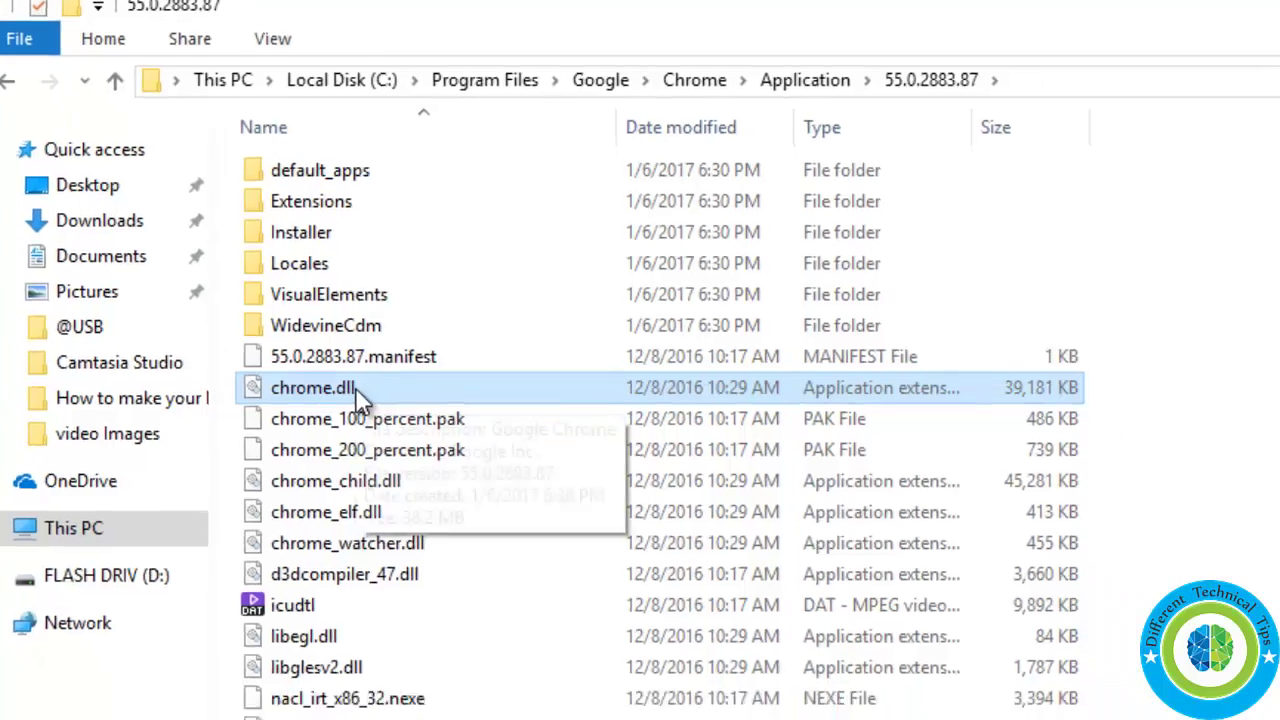
pyautogui.rightClick(355, 387)
pyautogui.click(145, 615)
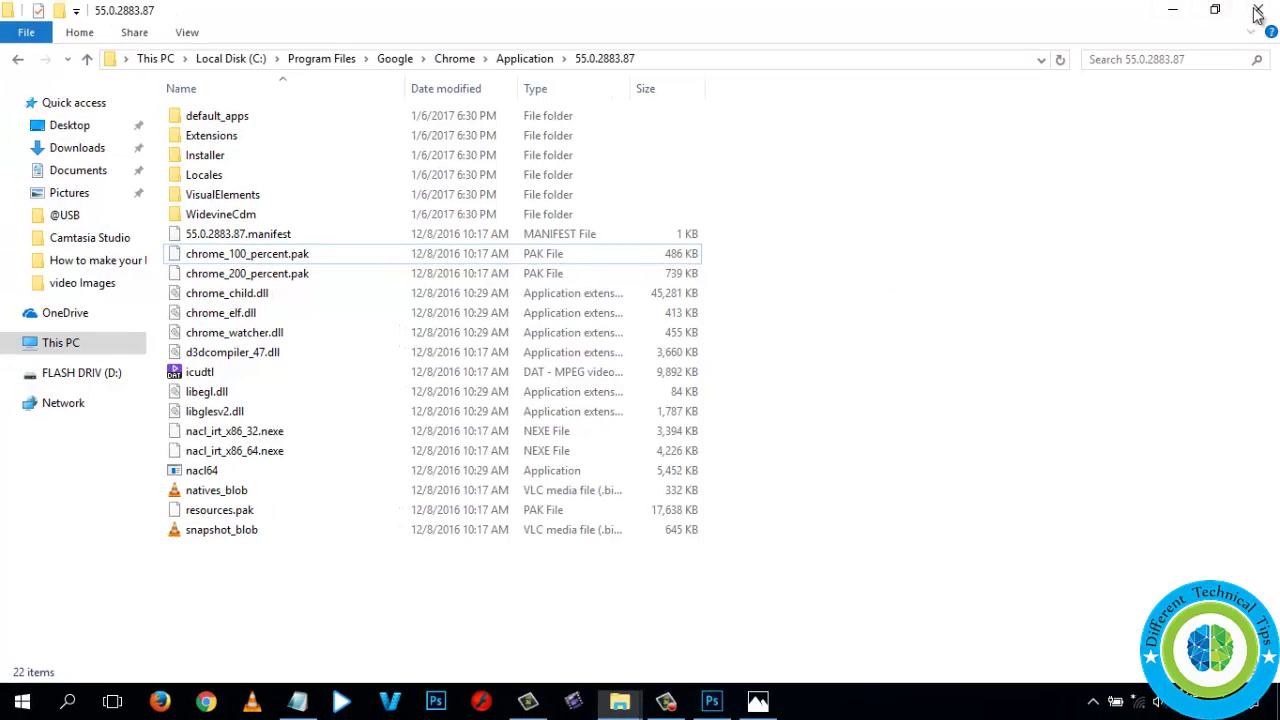
# Step: Close File Explorer, refresh the desktop twice, and show the Start menu's Sleep/Shut down/Restart options
pyautogui.click(1257, 12)
pyautogui.rightClick(503, 177)
pyautogui.click(551, 231)
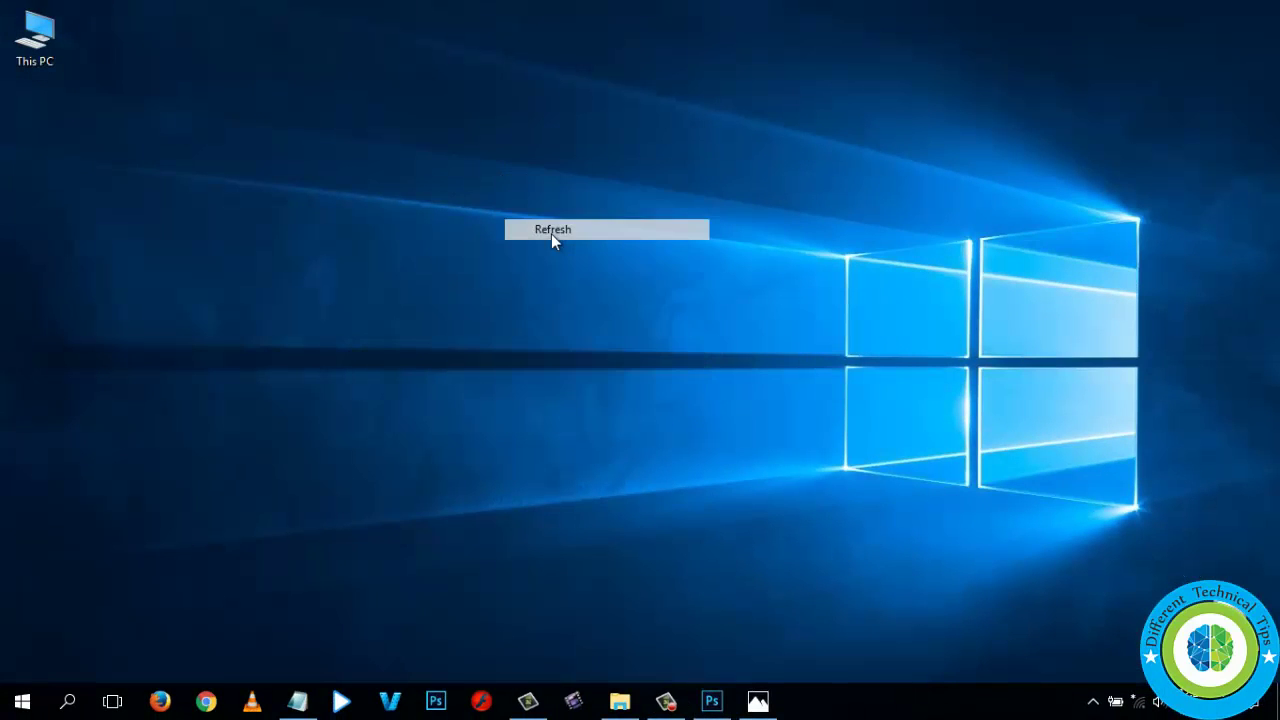
pyautogui.rightClick(478, 187)
pyautogui.click(526, 247)
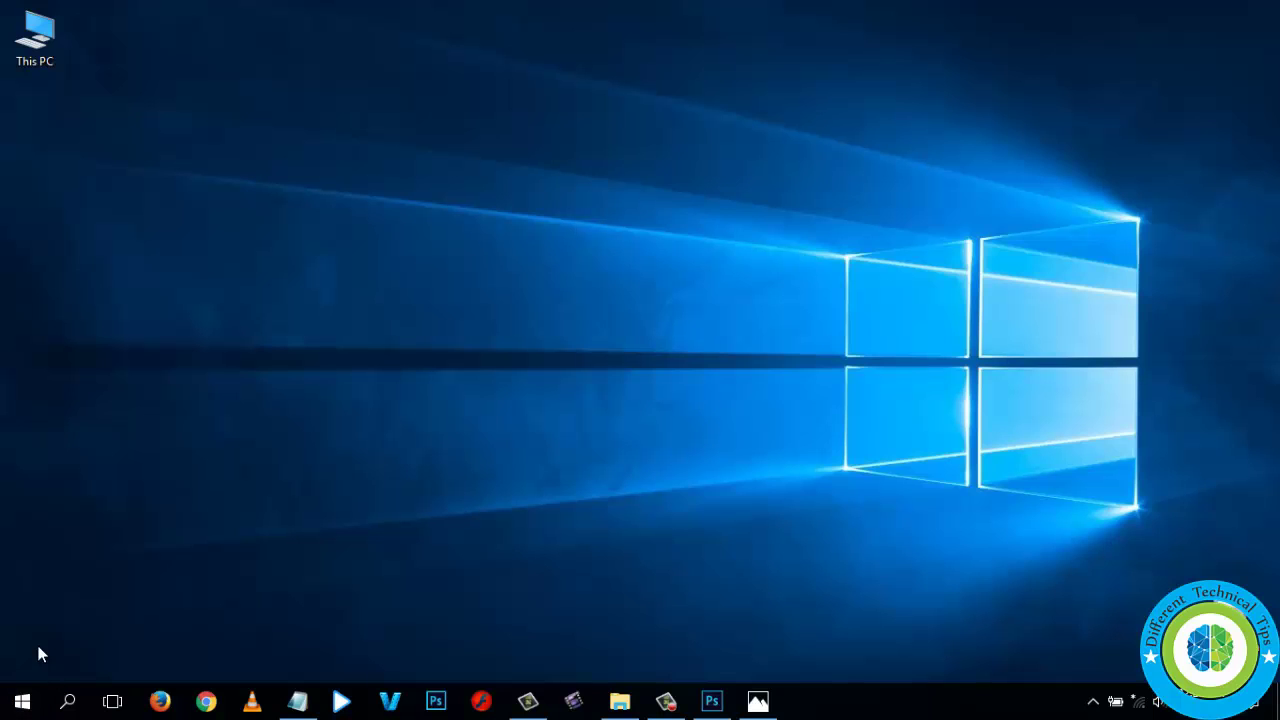
pyautogui.click(24, 704)
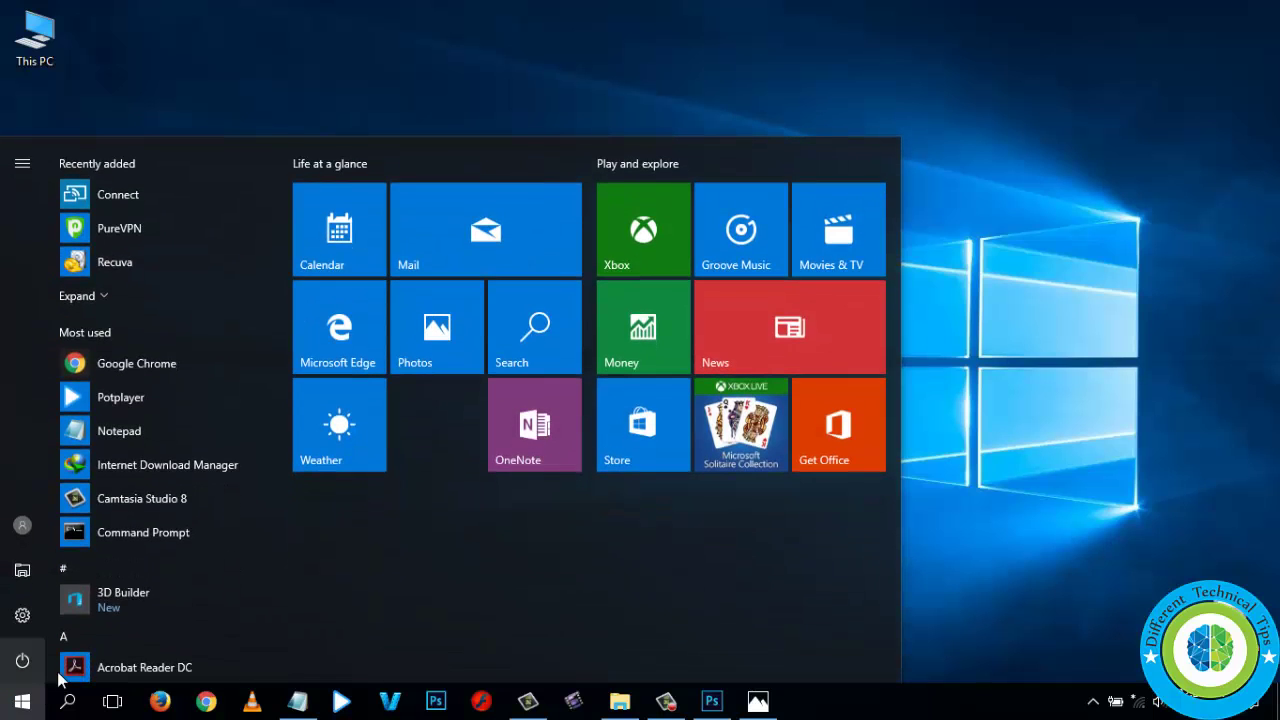
pyautogui.click(25, 664)
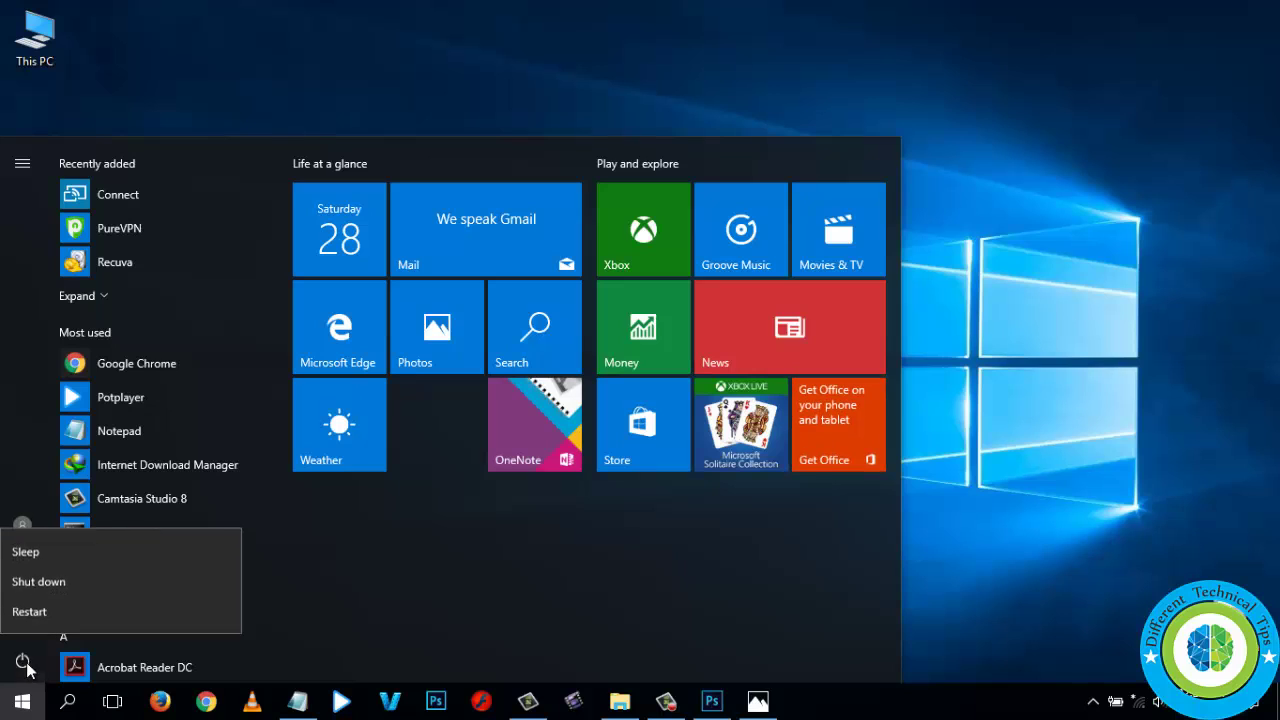